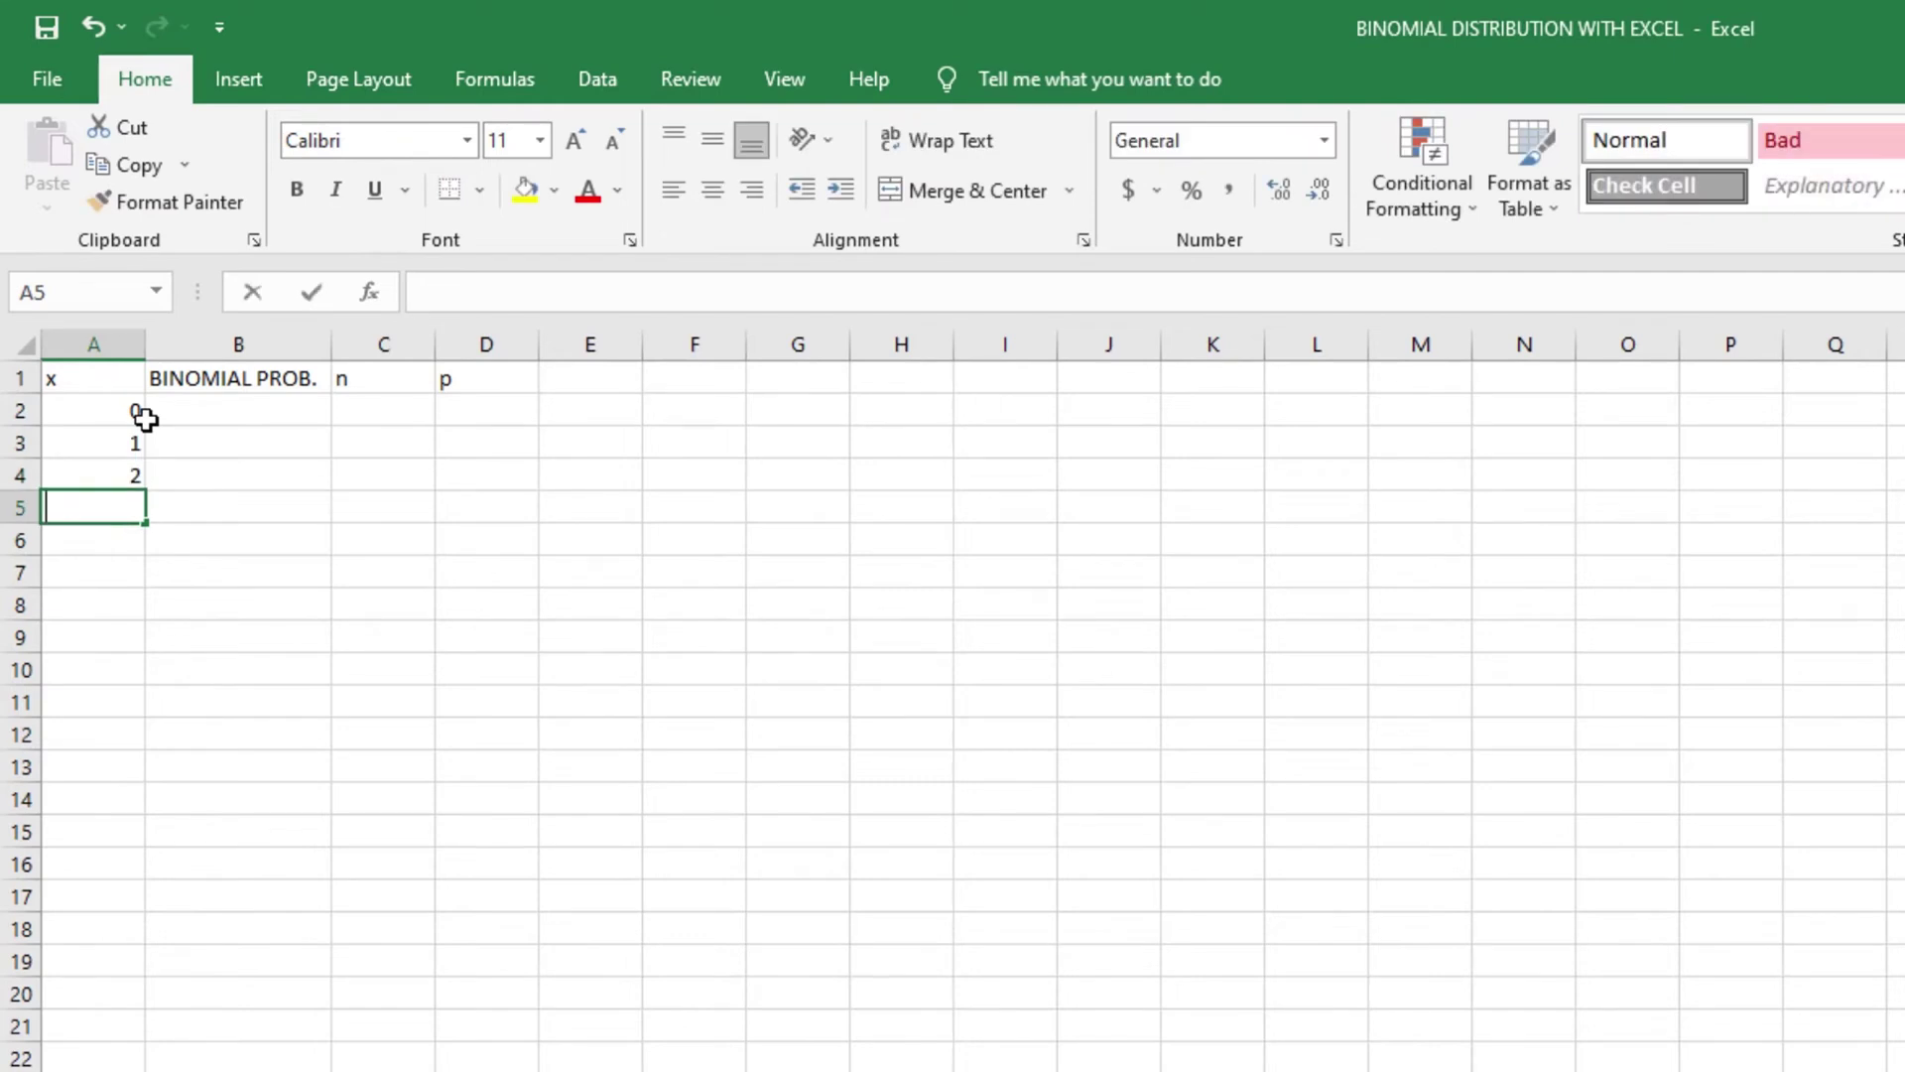
# Fill the x column with the series 0 to 12 in cells A2 to A14
pyautogui.write('3')
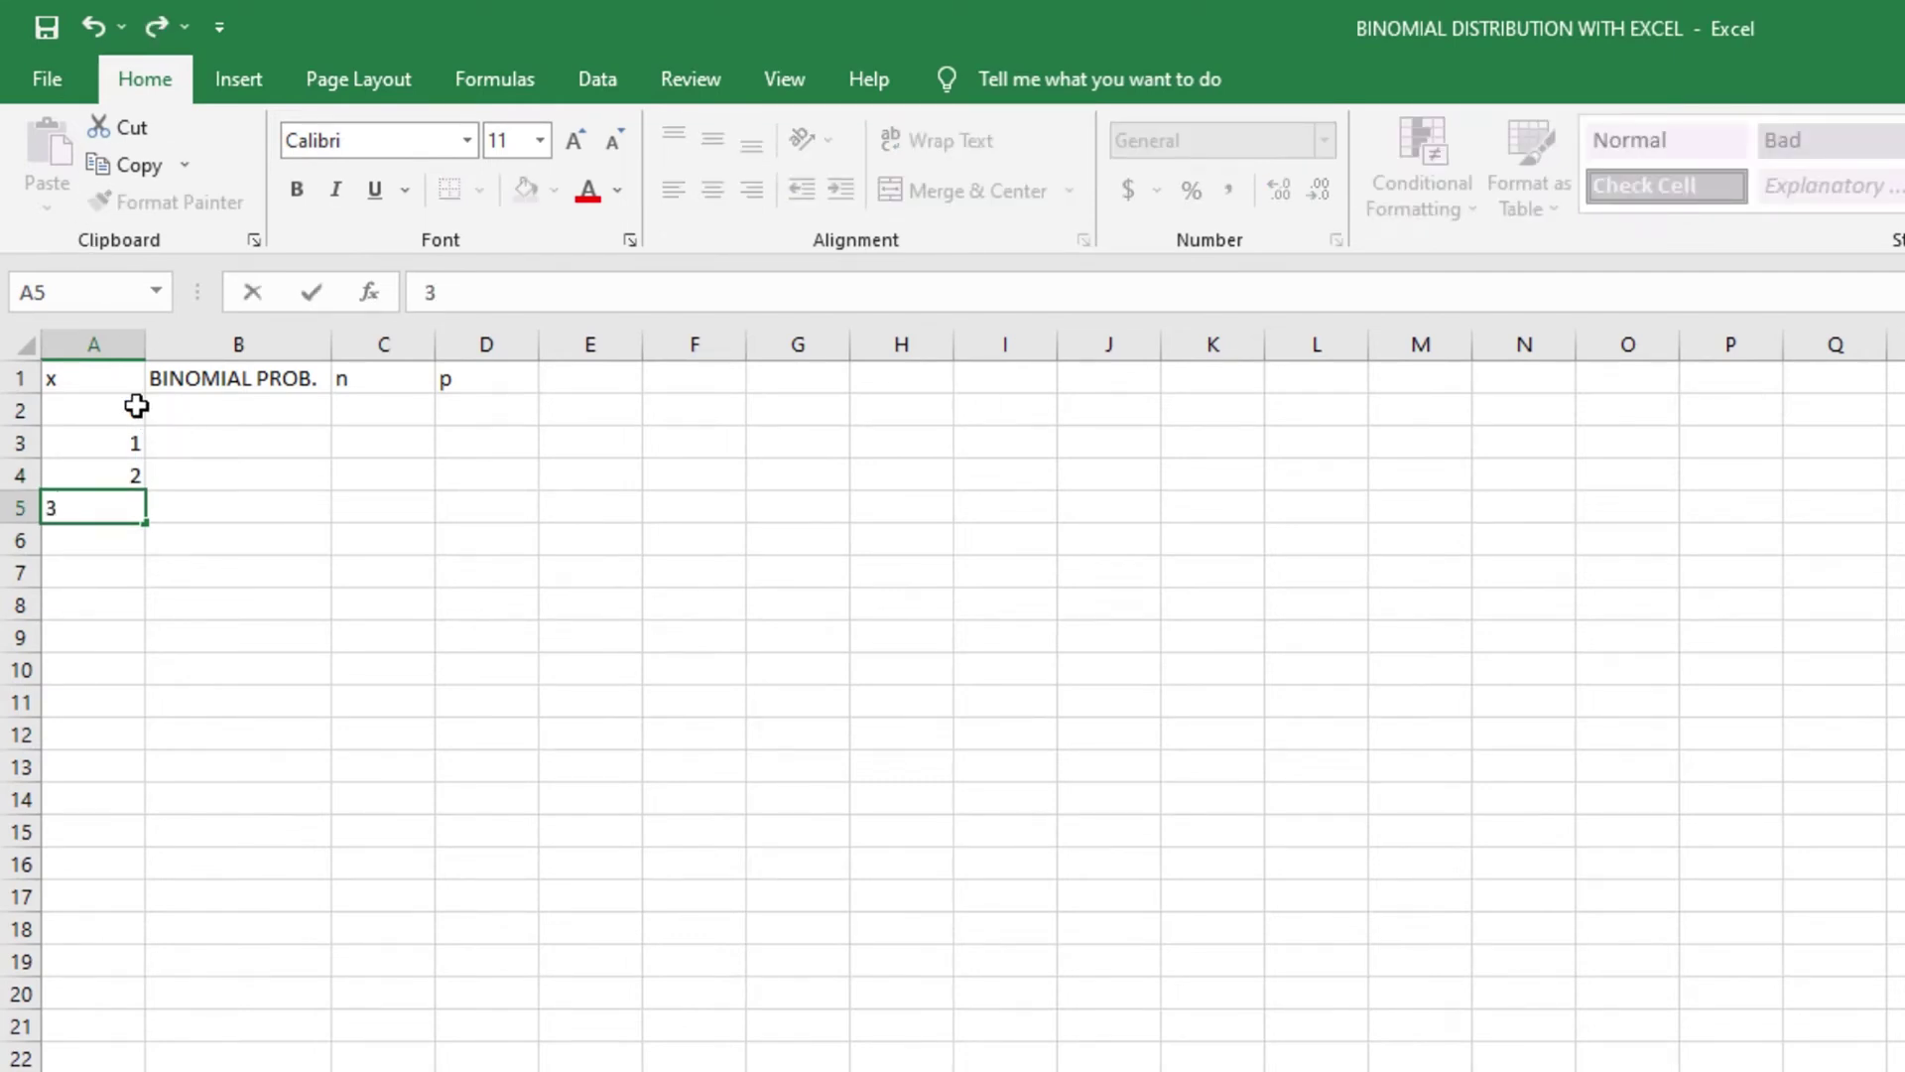
pyautogui.click(143, 422)
pyautogui.moveTo(145, 426); pyautogui.dragTo(112, 836)
pyautogui.click(176, 871)
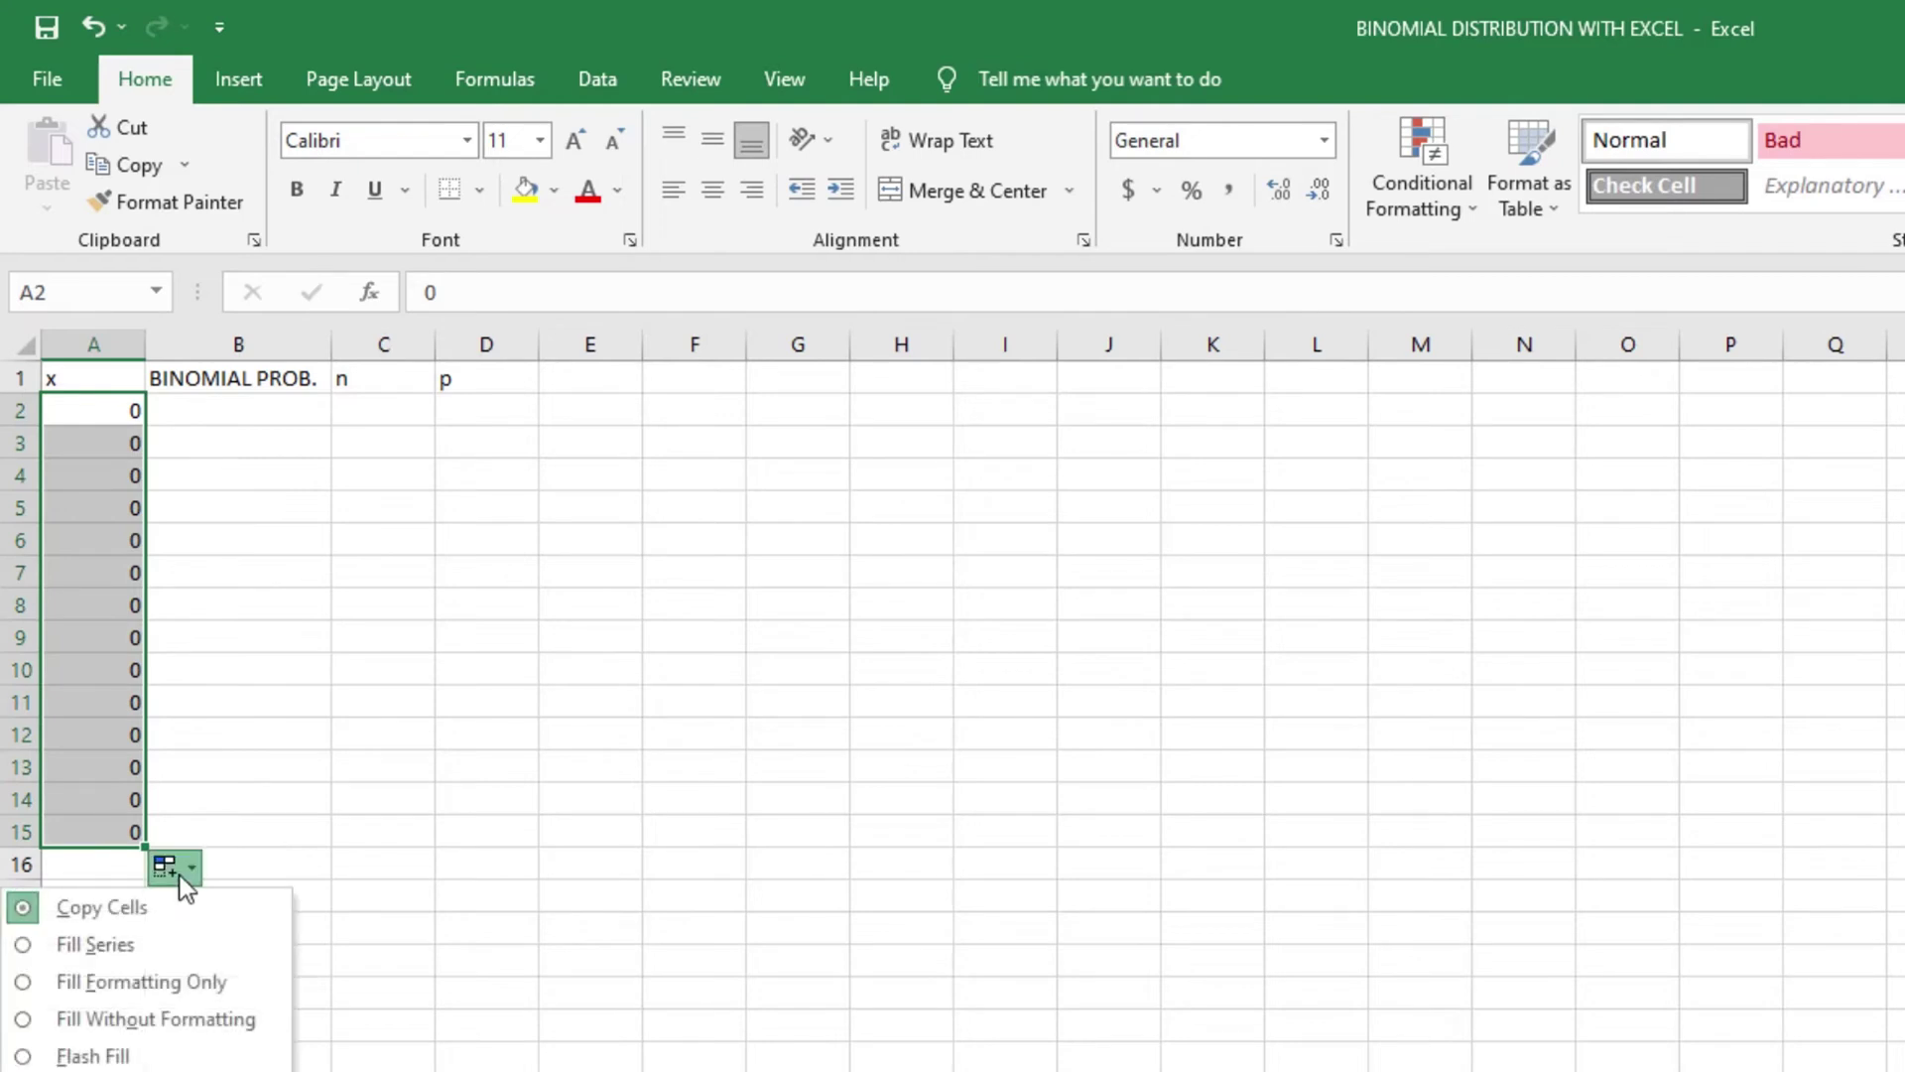
pyautogui.click(168, 945)
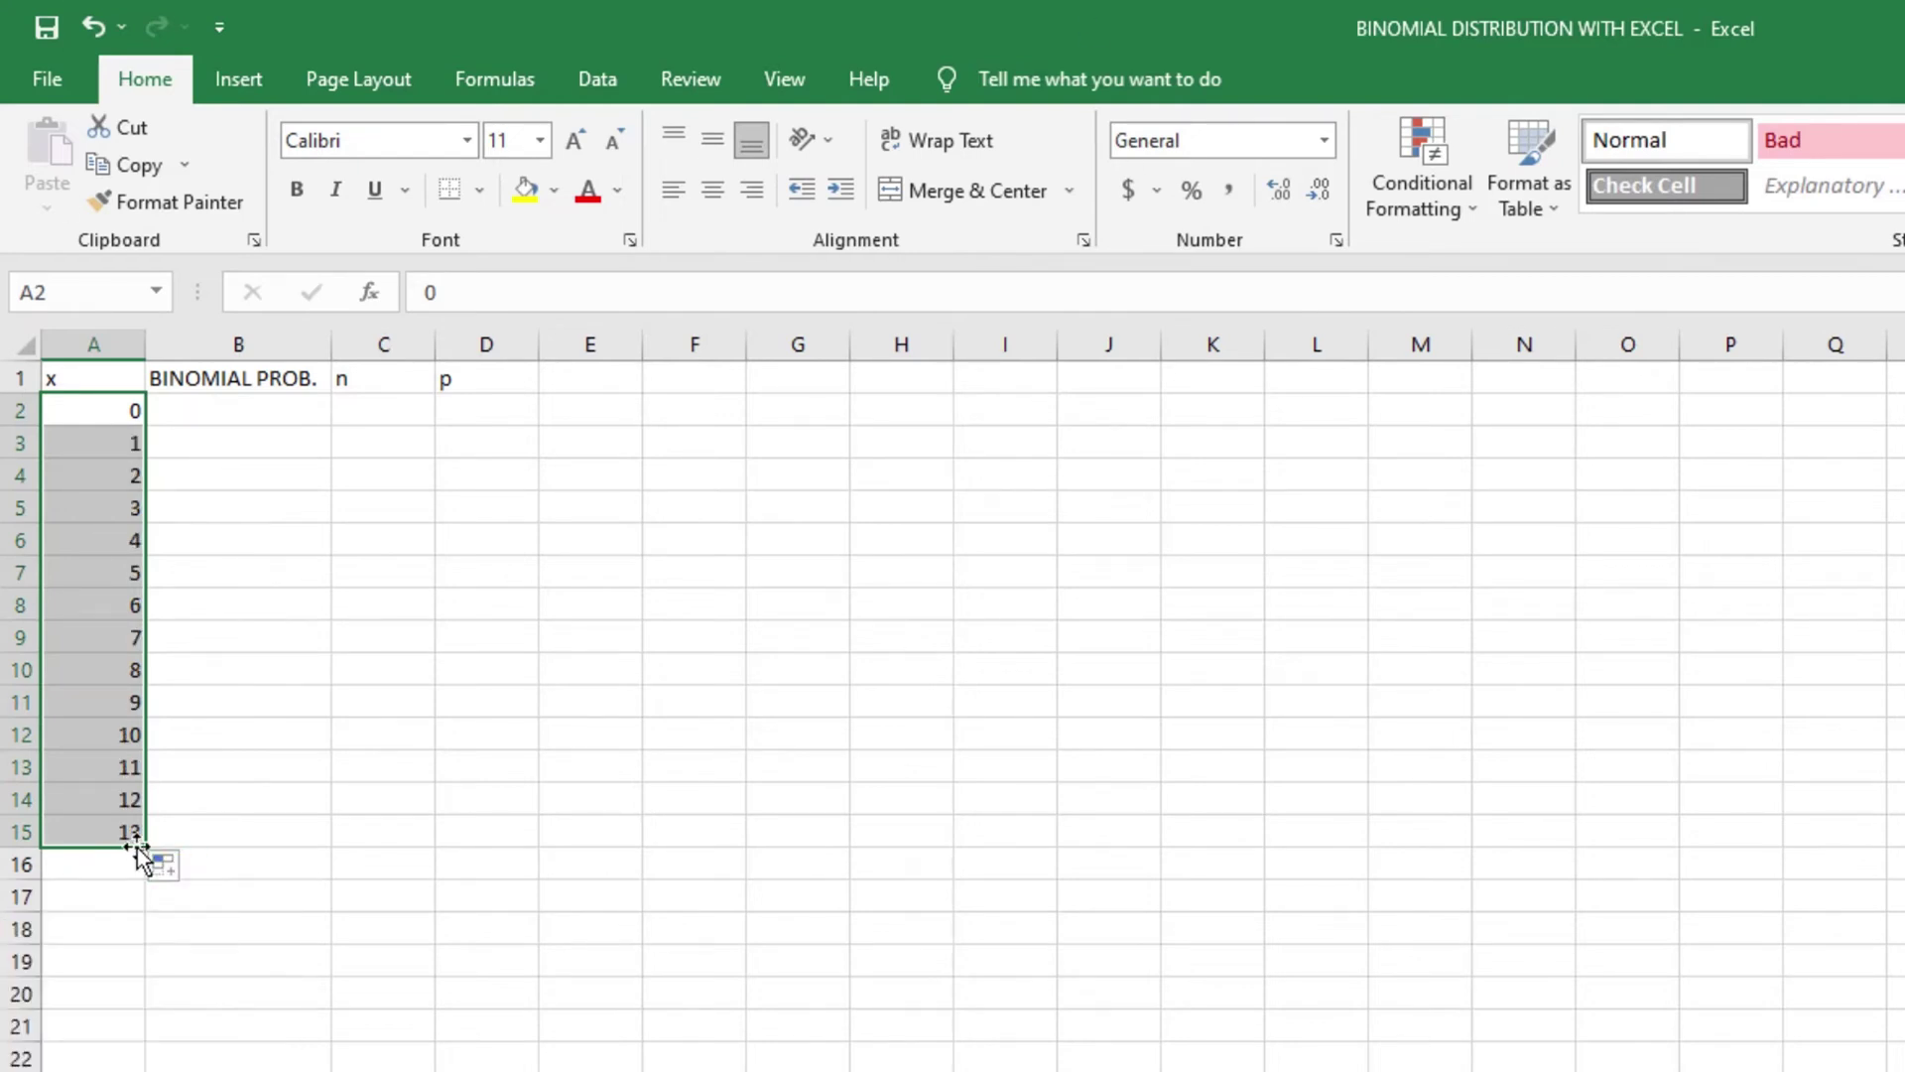
pyautogui.moveTo(136, 846); pyautogui.dragTo(136, 815)
pyautogui.click(298, 799)
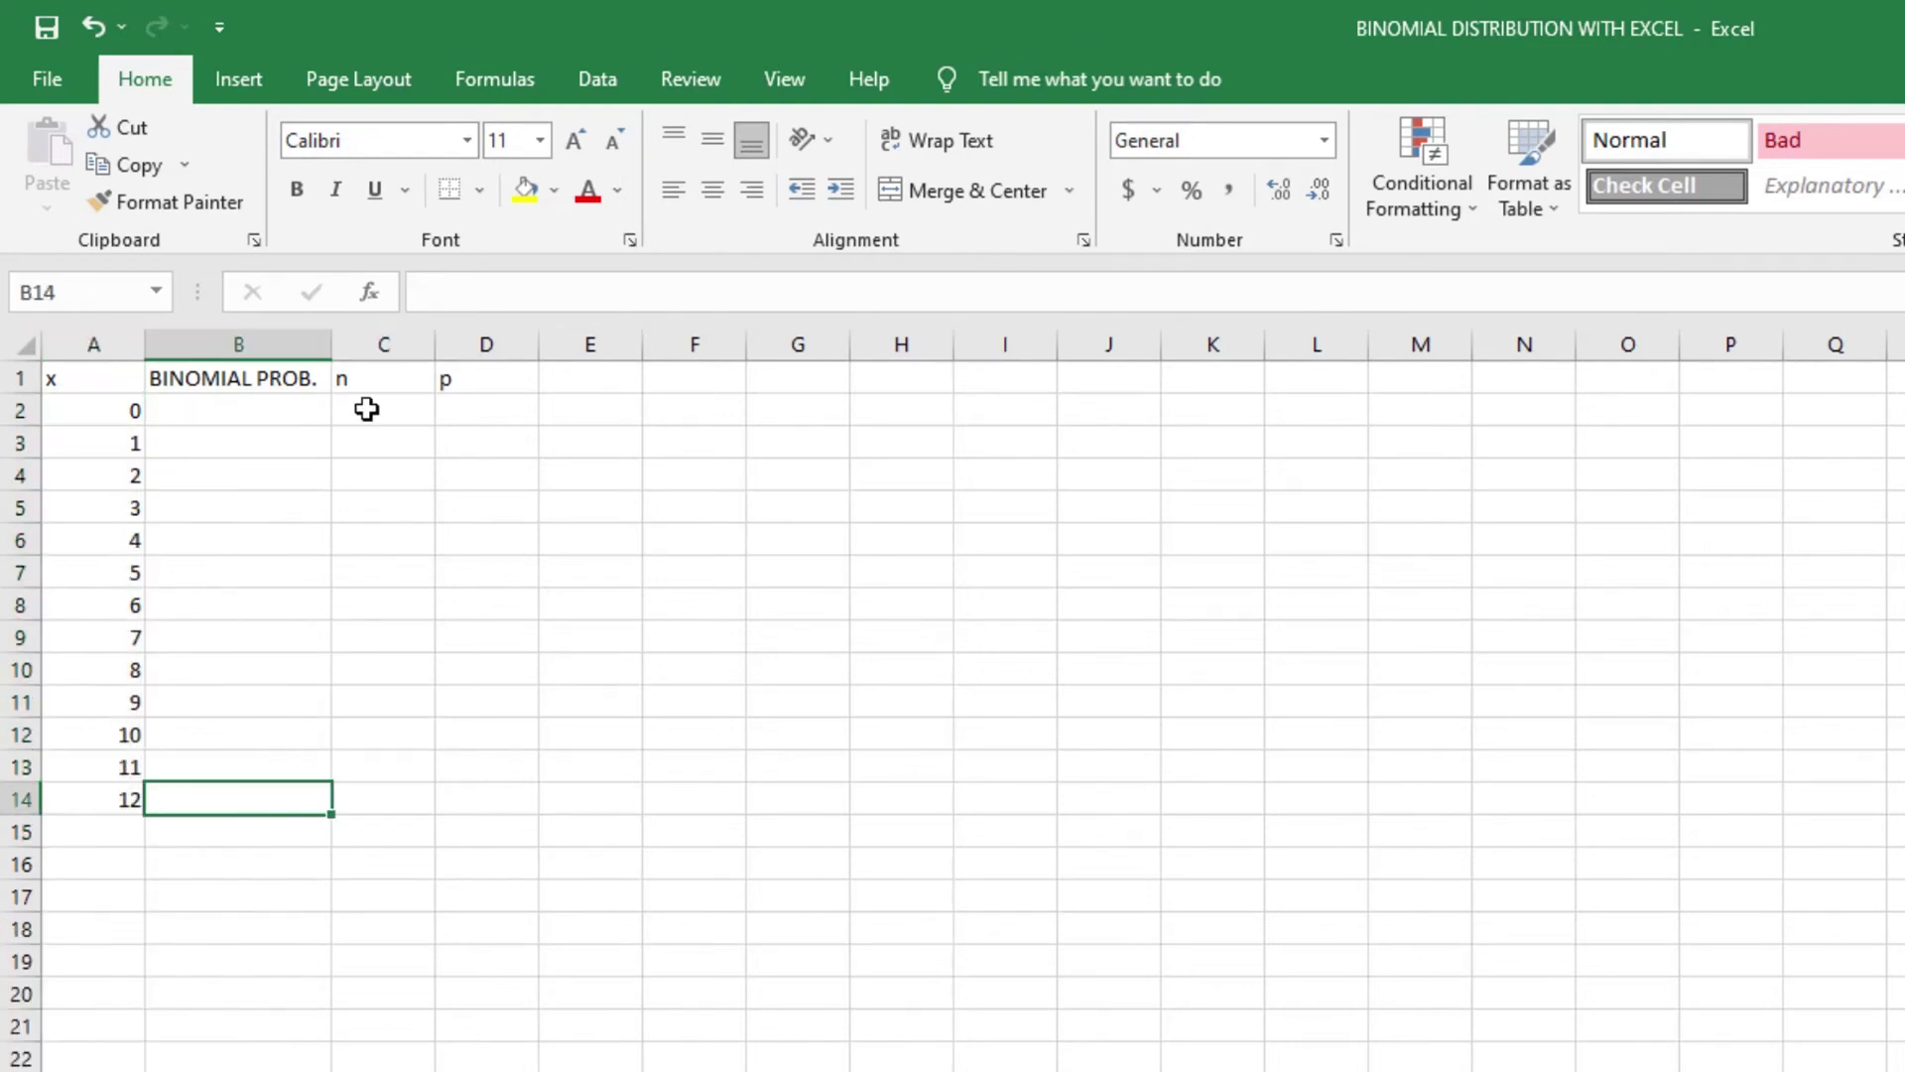
# Enter 12 for n in cell C2 and 0.5 for p in cell D2
pyautogui.click(369, 409)
pyautogui.doubleClick(385, 399)
pyautogui.write('12')
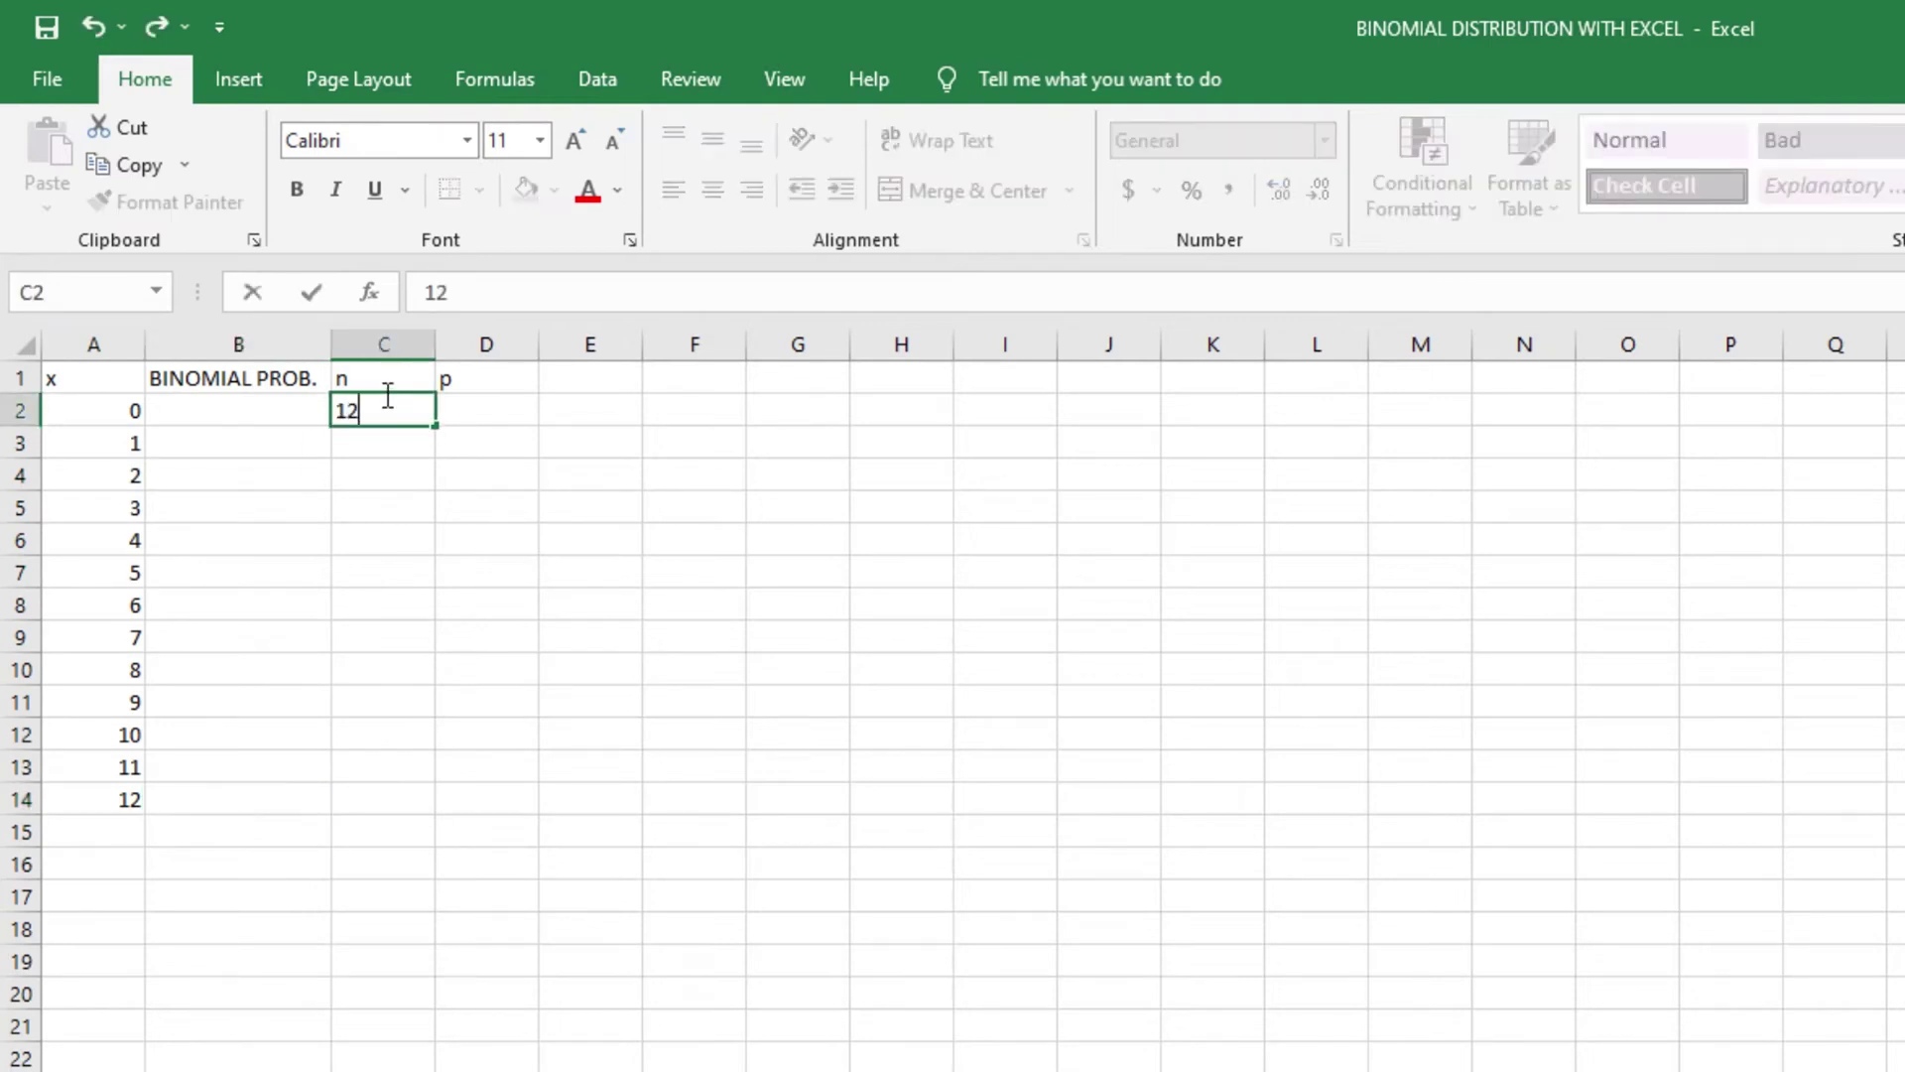
pyautogui.click(498, 405)
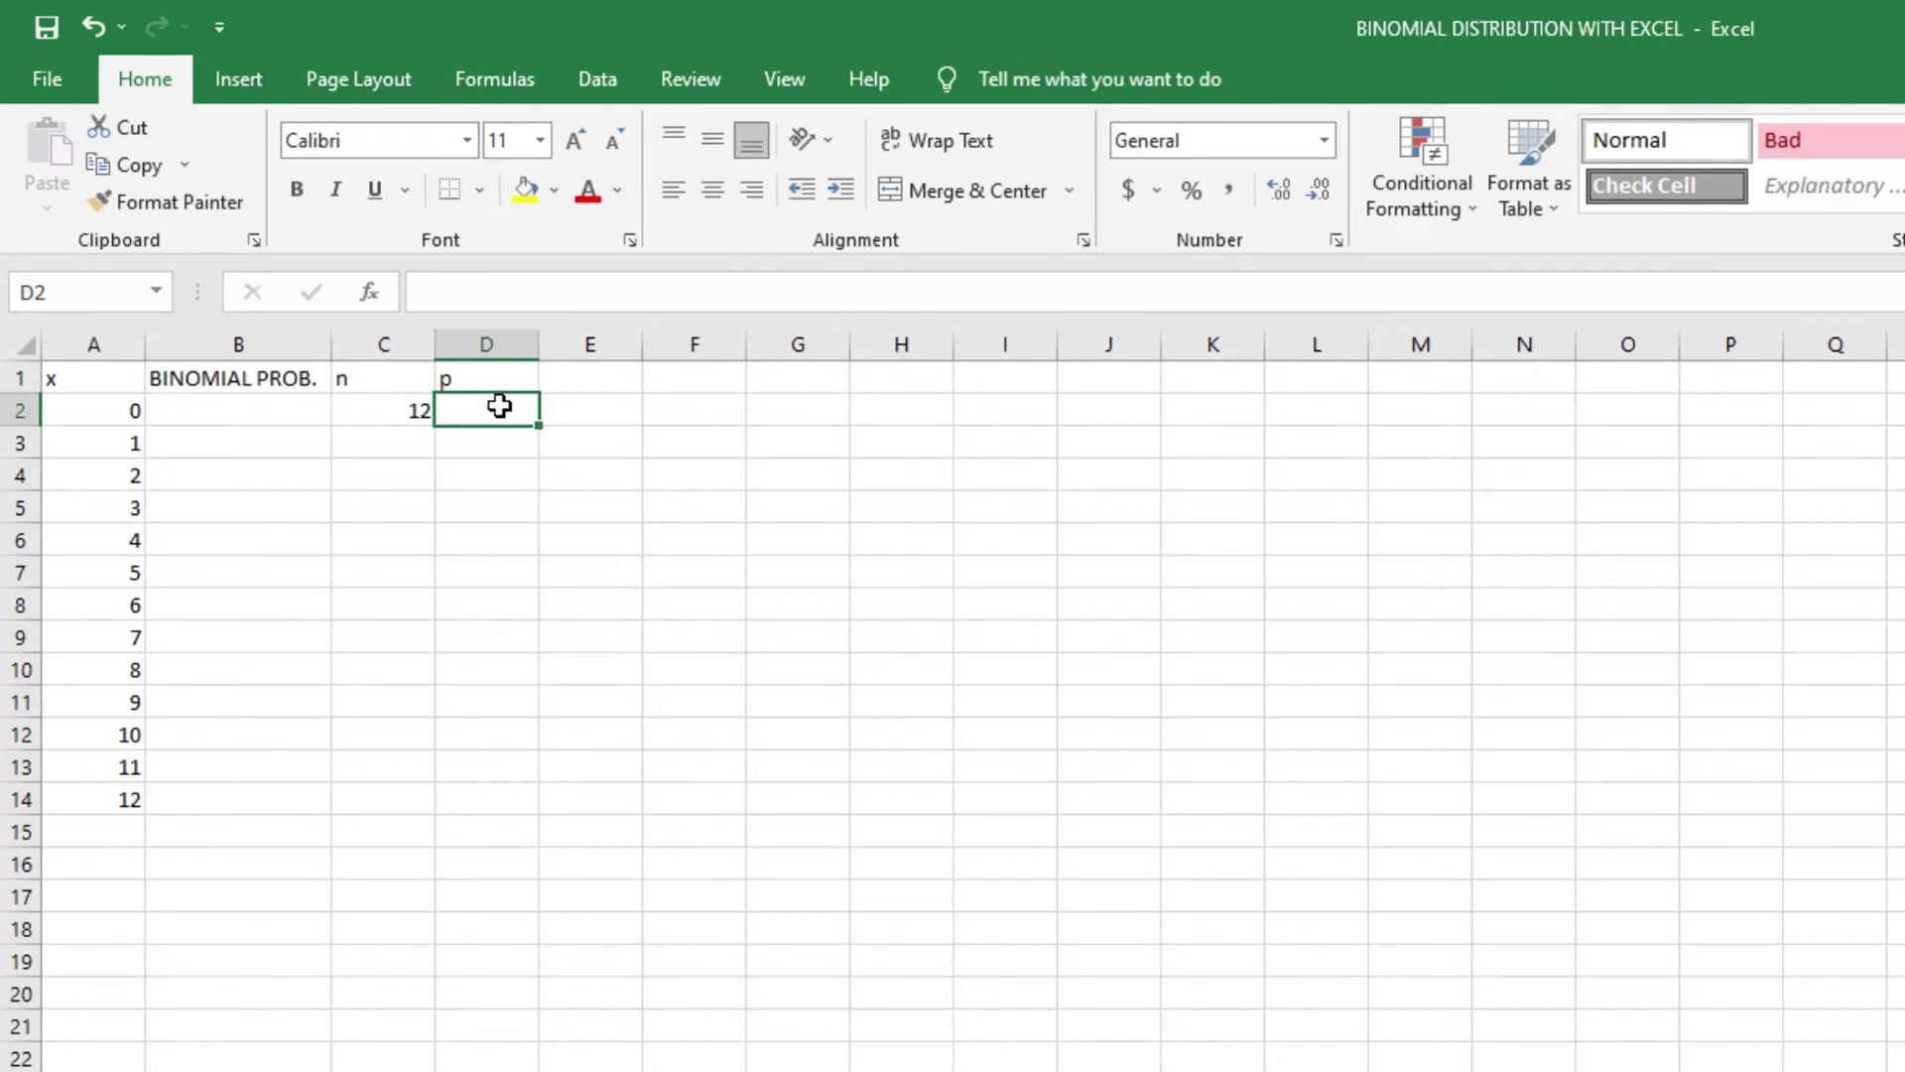
pyautogui.write('0.5')
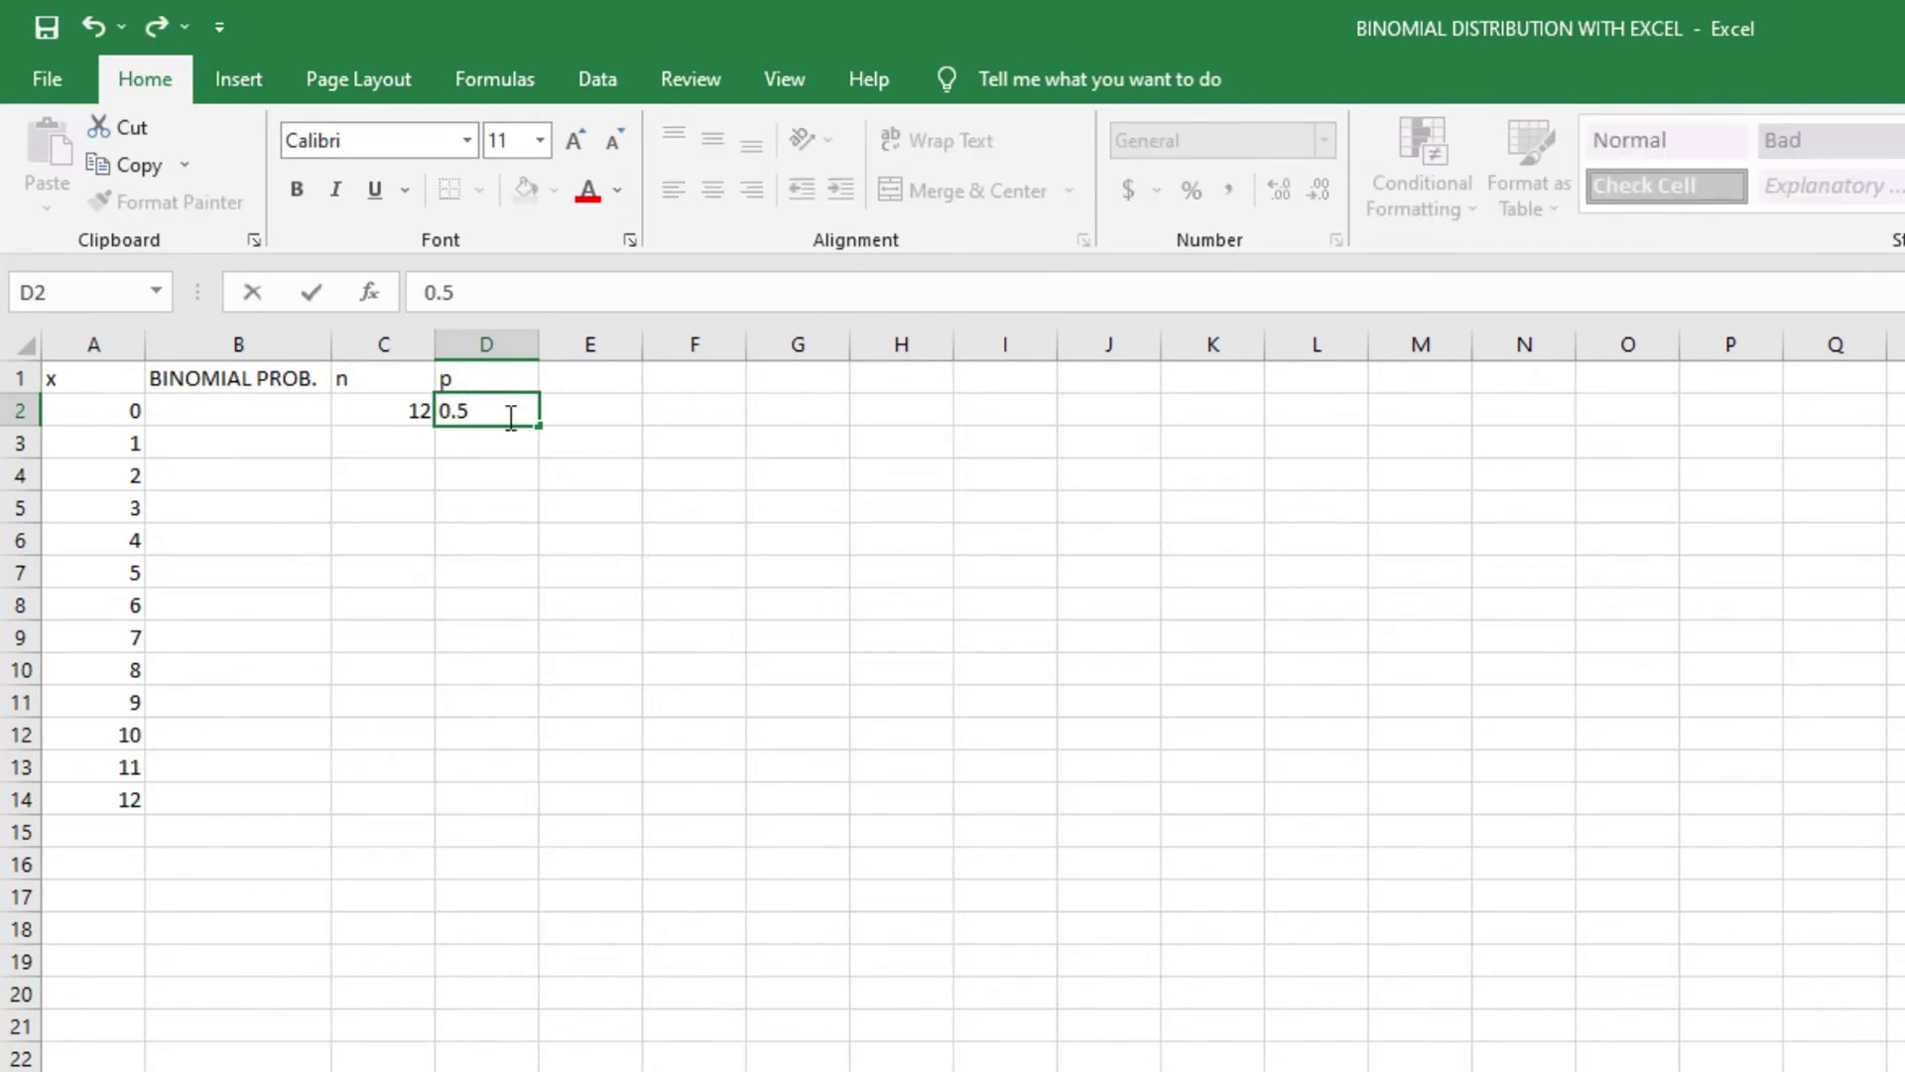
pyautogui.press('Return')
# Enter the formula =BINOM.DIST(A2,C2,D2,FALSE) in cell B2 to compute the first binomial probability
pyautogui.click(224, 413)
pyautogui.doubleClick(238, 411)
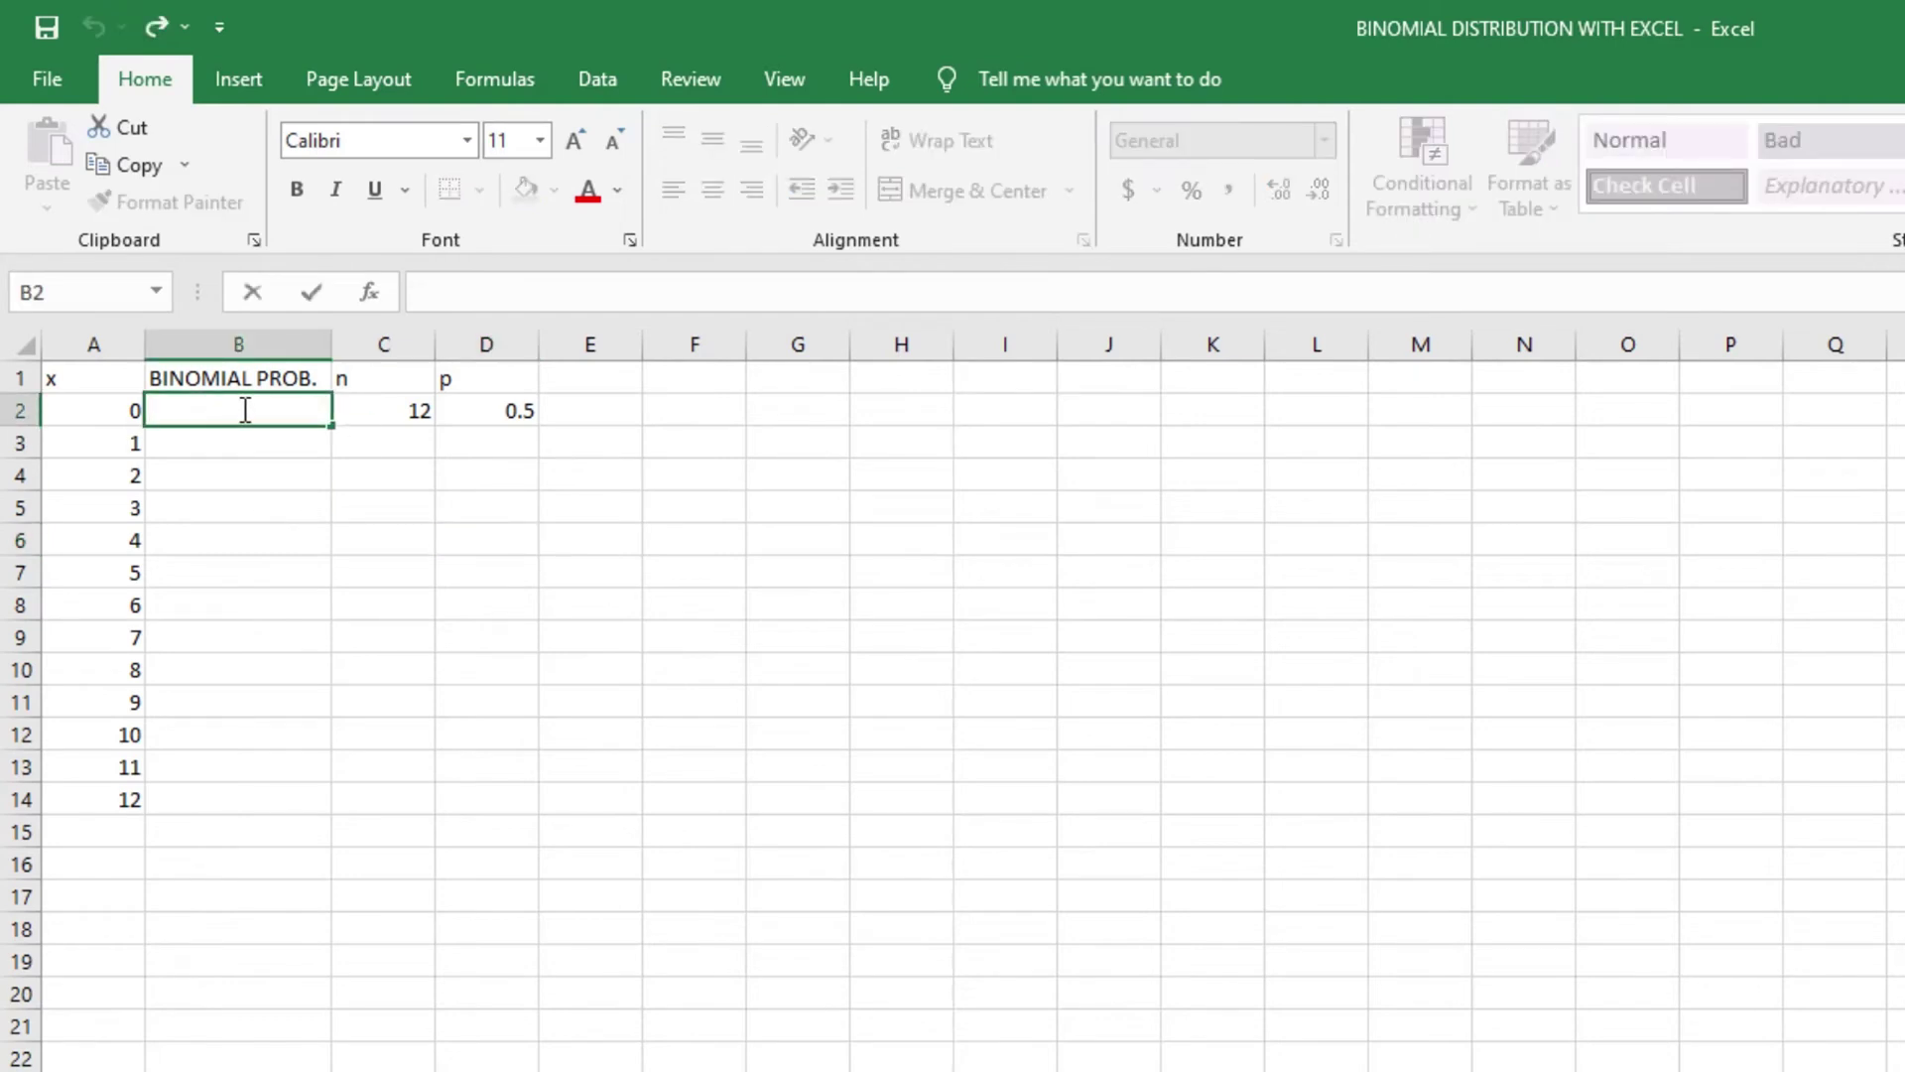
pyautogui.write('=')
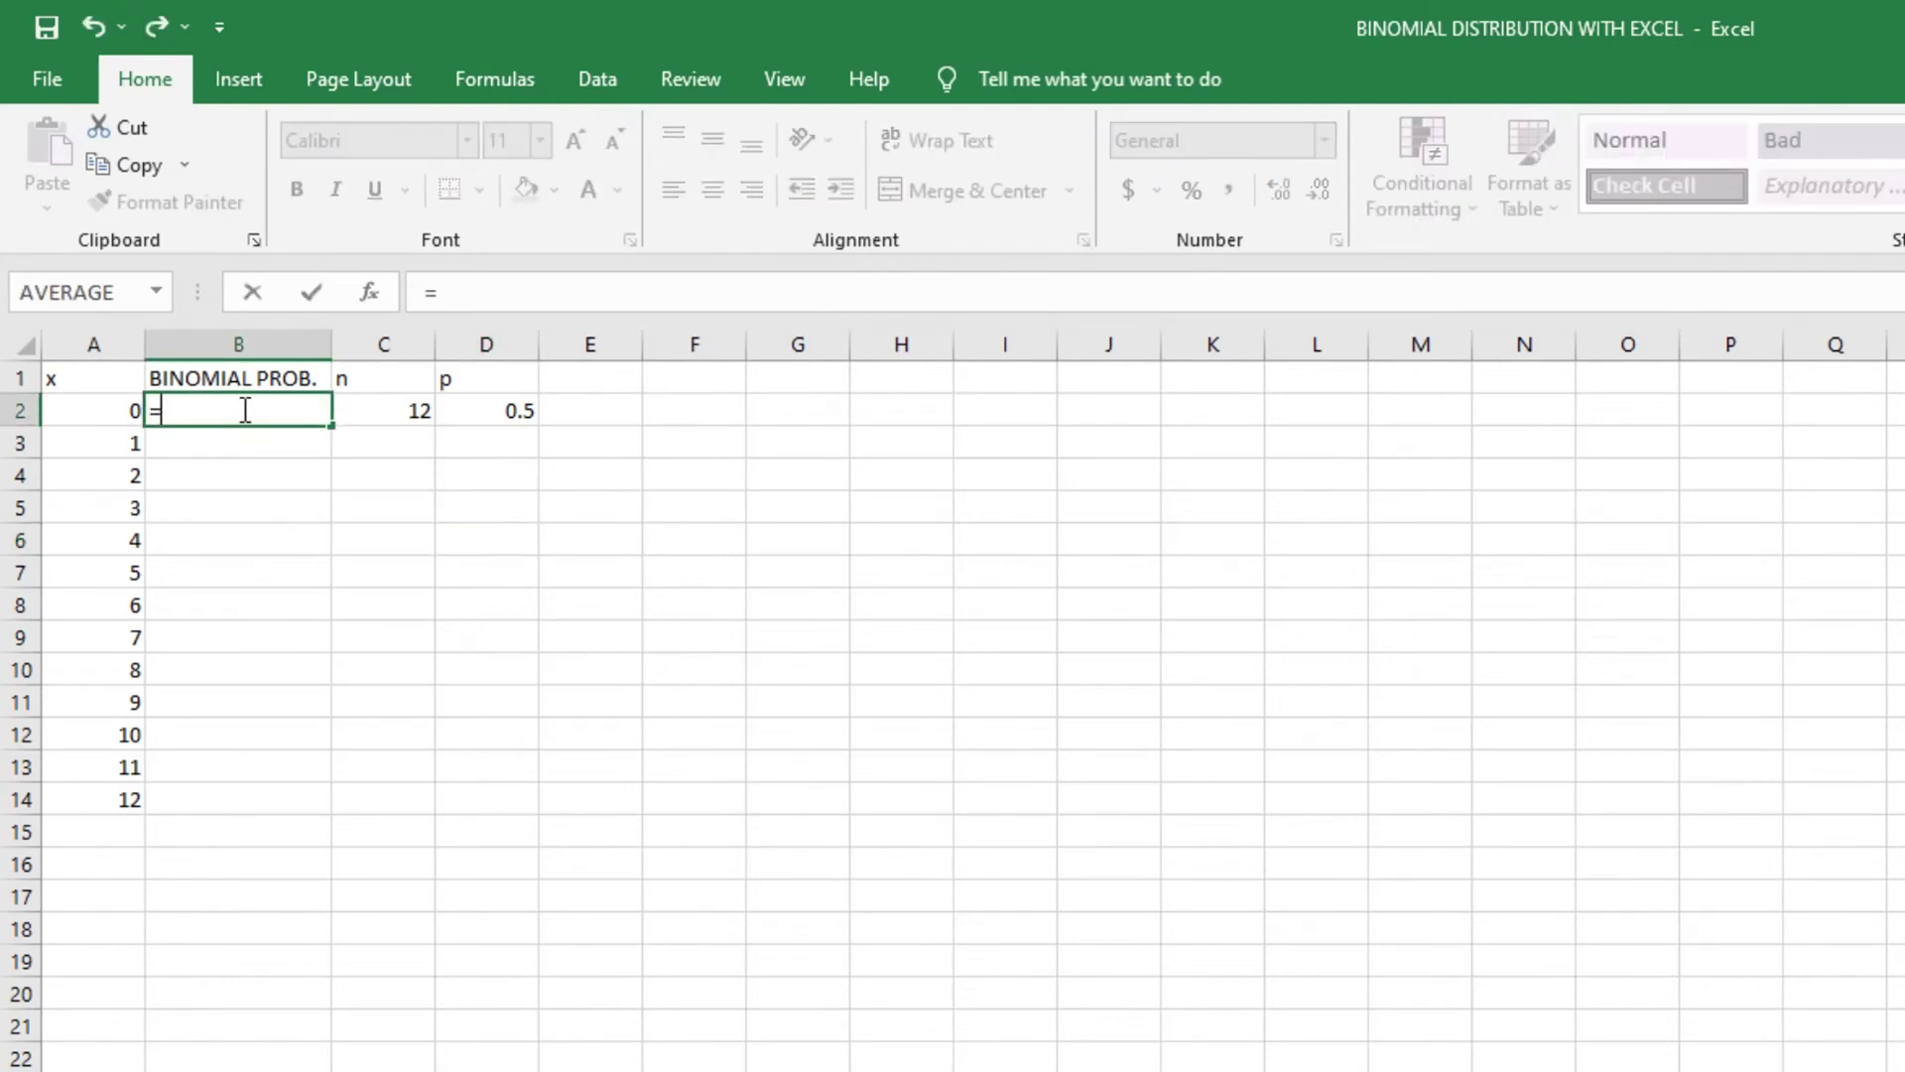
pyautogui.write('BINOM')
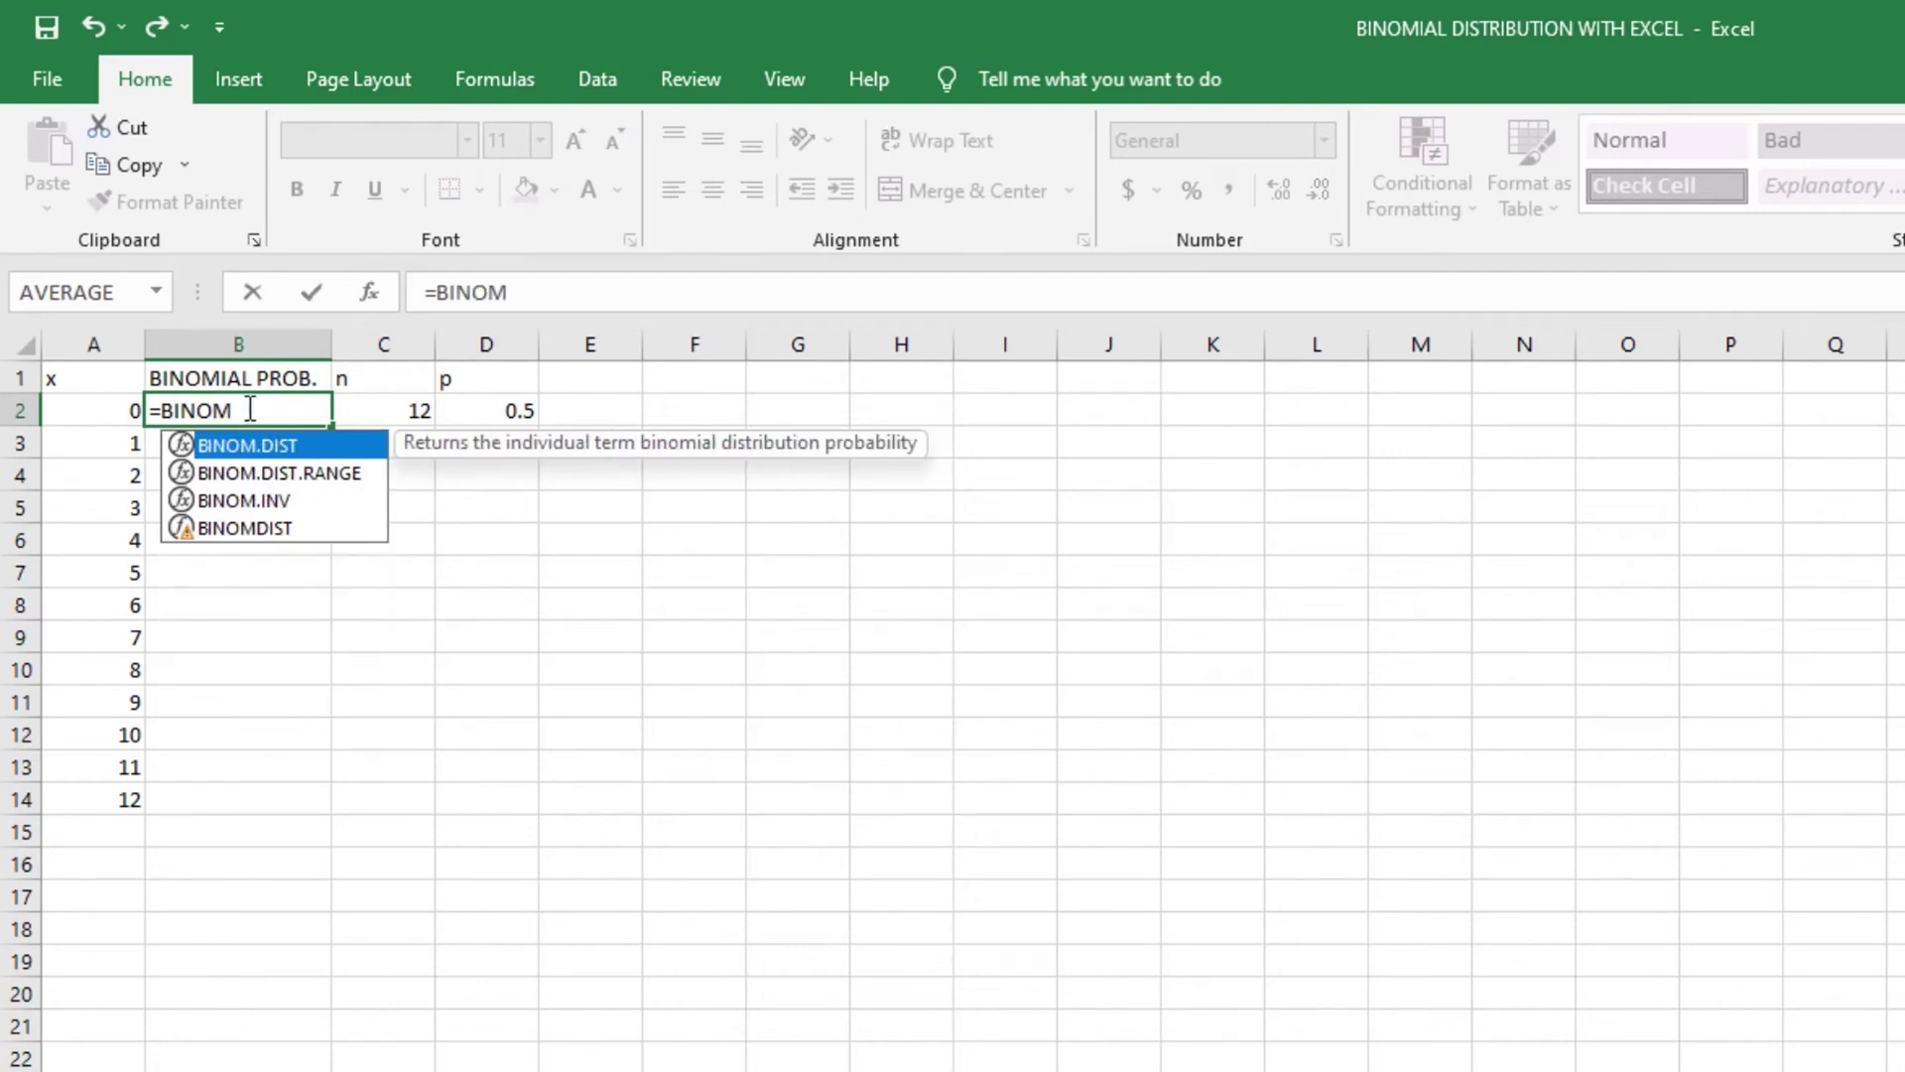
pyautogui.doubleClick(287, 454)
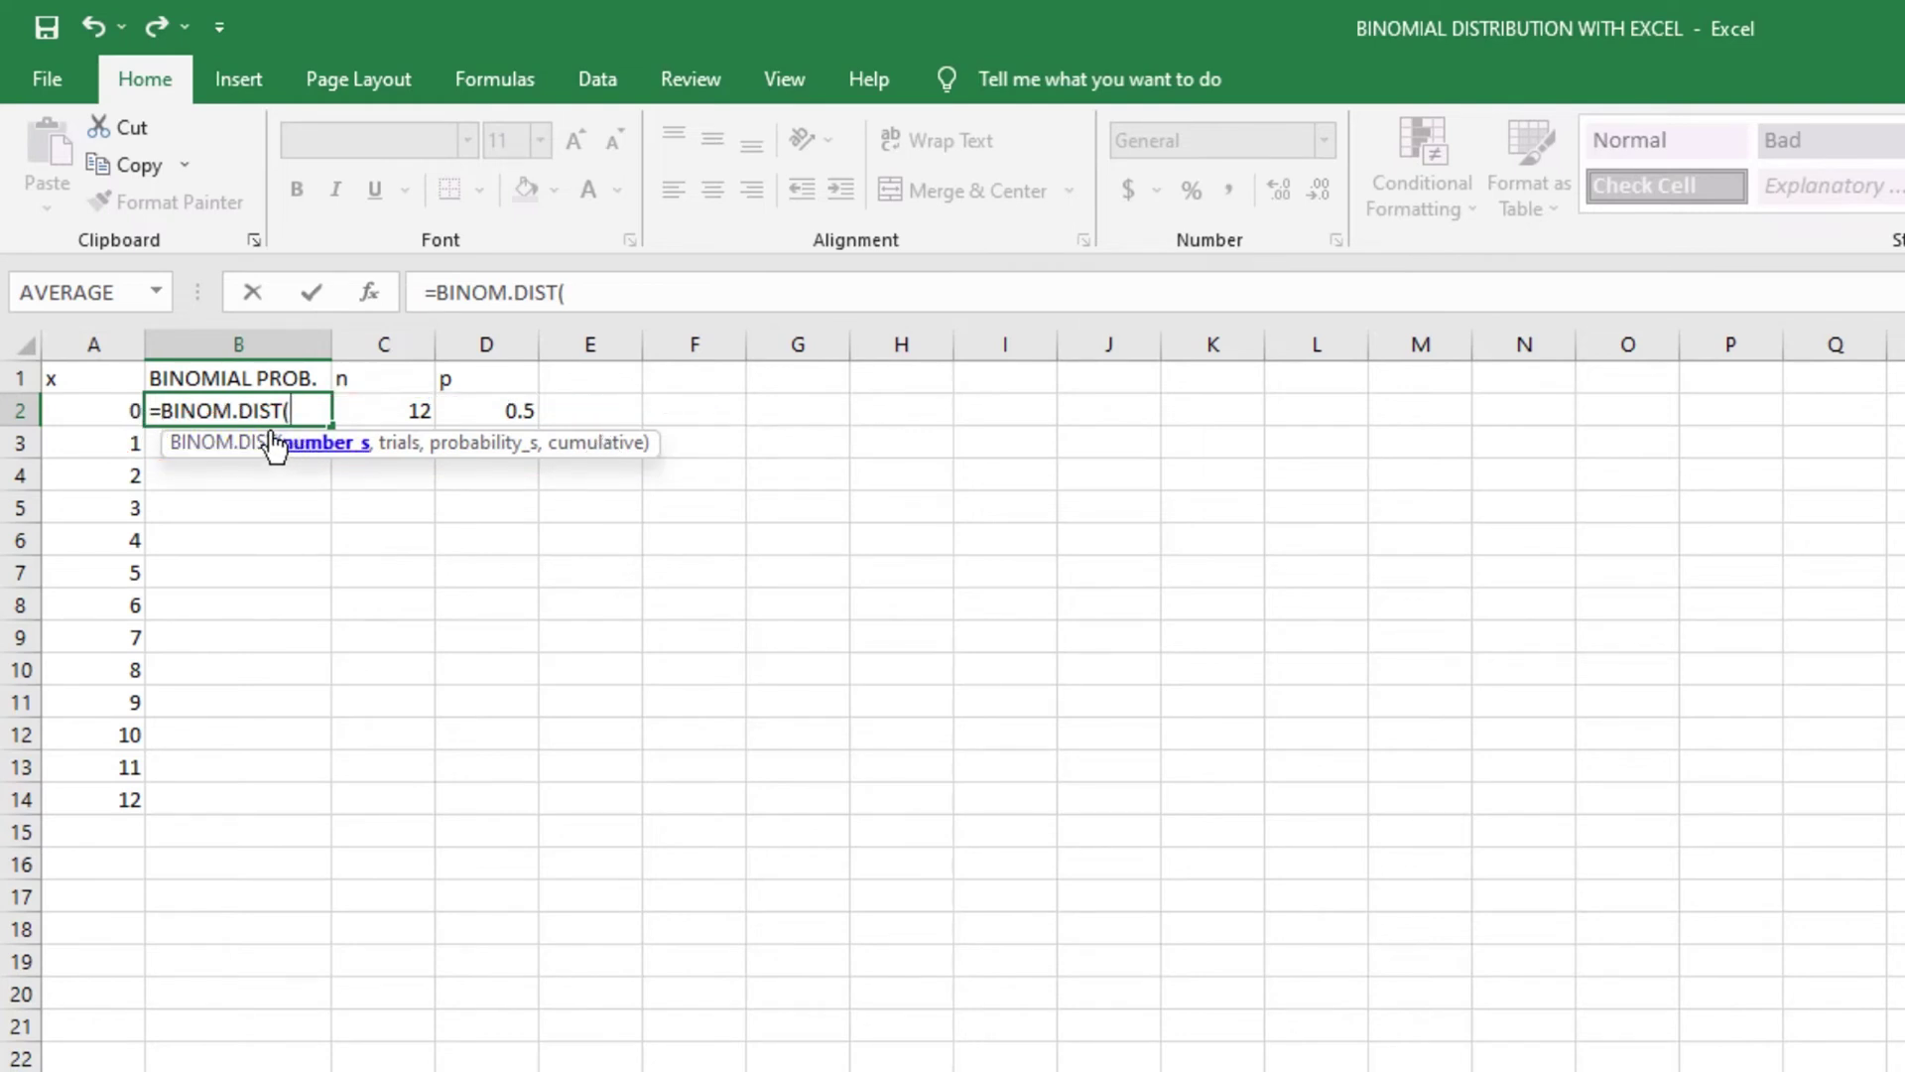
pyautogui.click(87, 413)
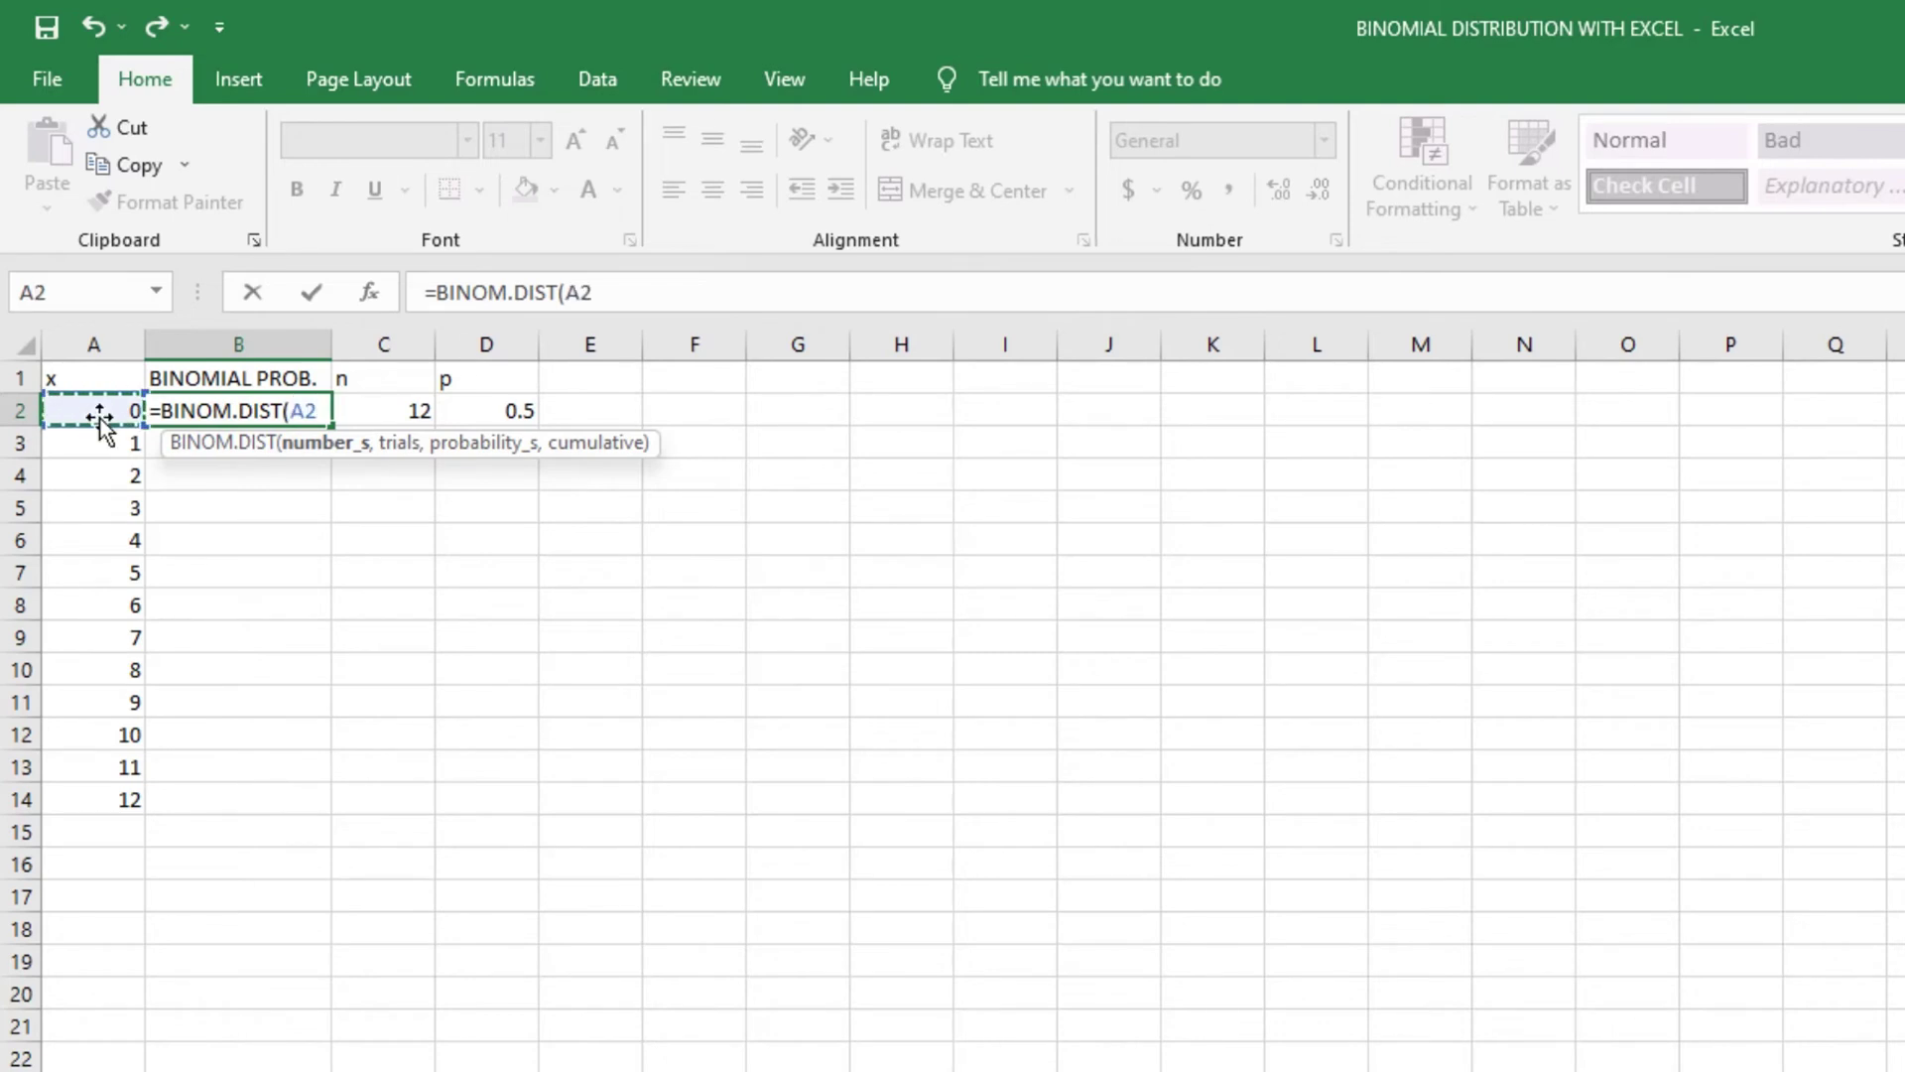
pyautogui.write(',')
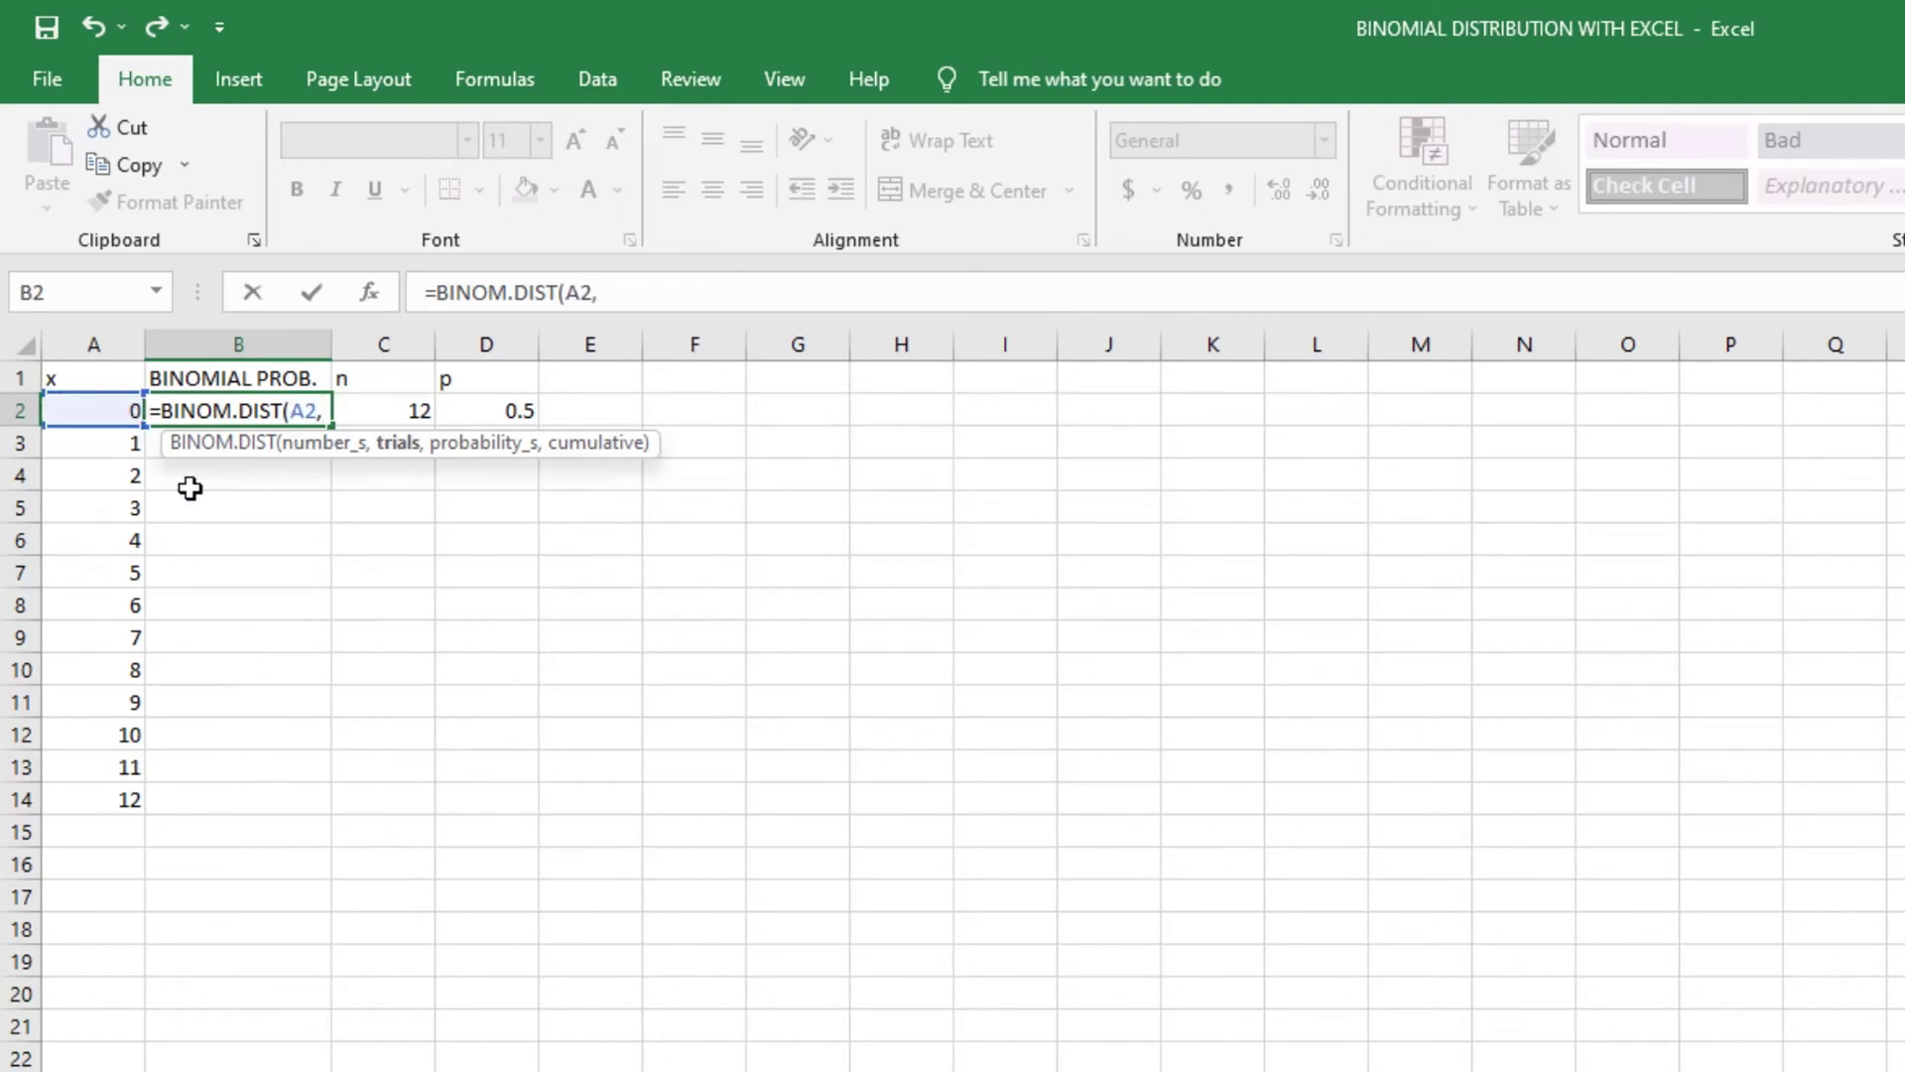
pyautogui.click(387, 413)
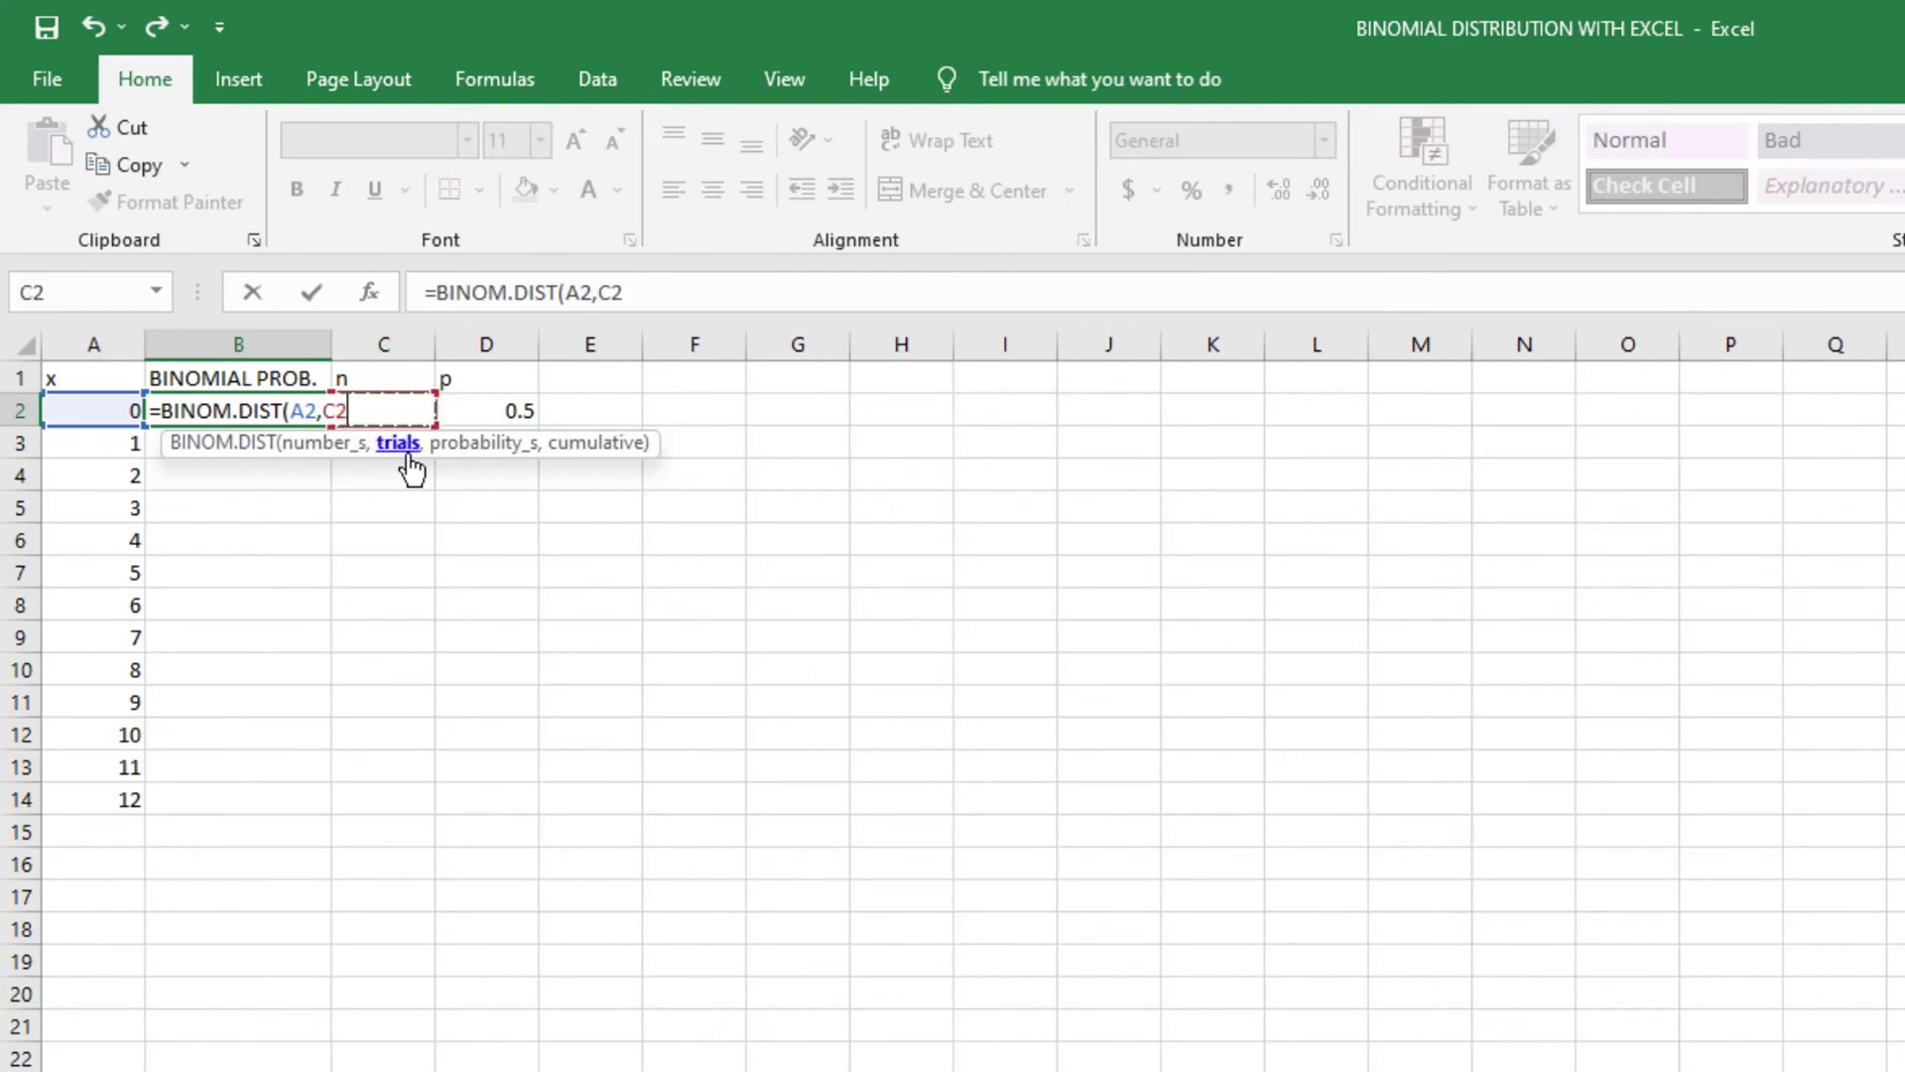
pyautogui.write(',')
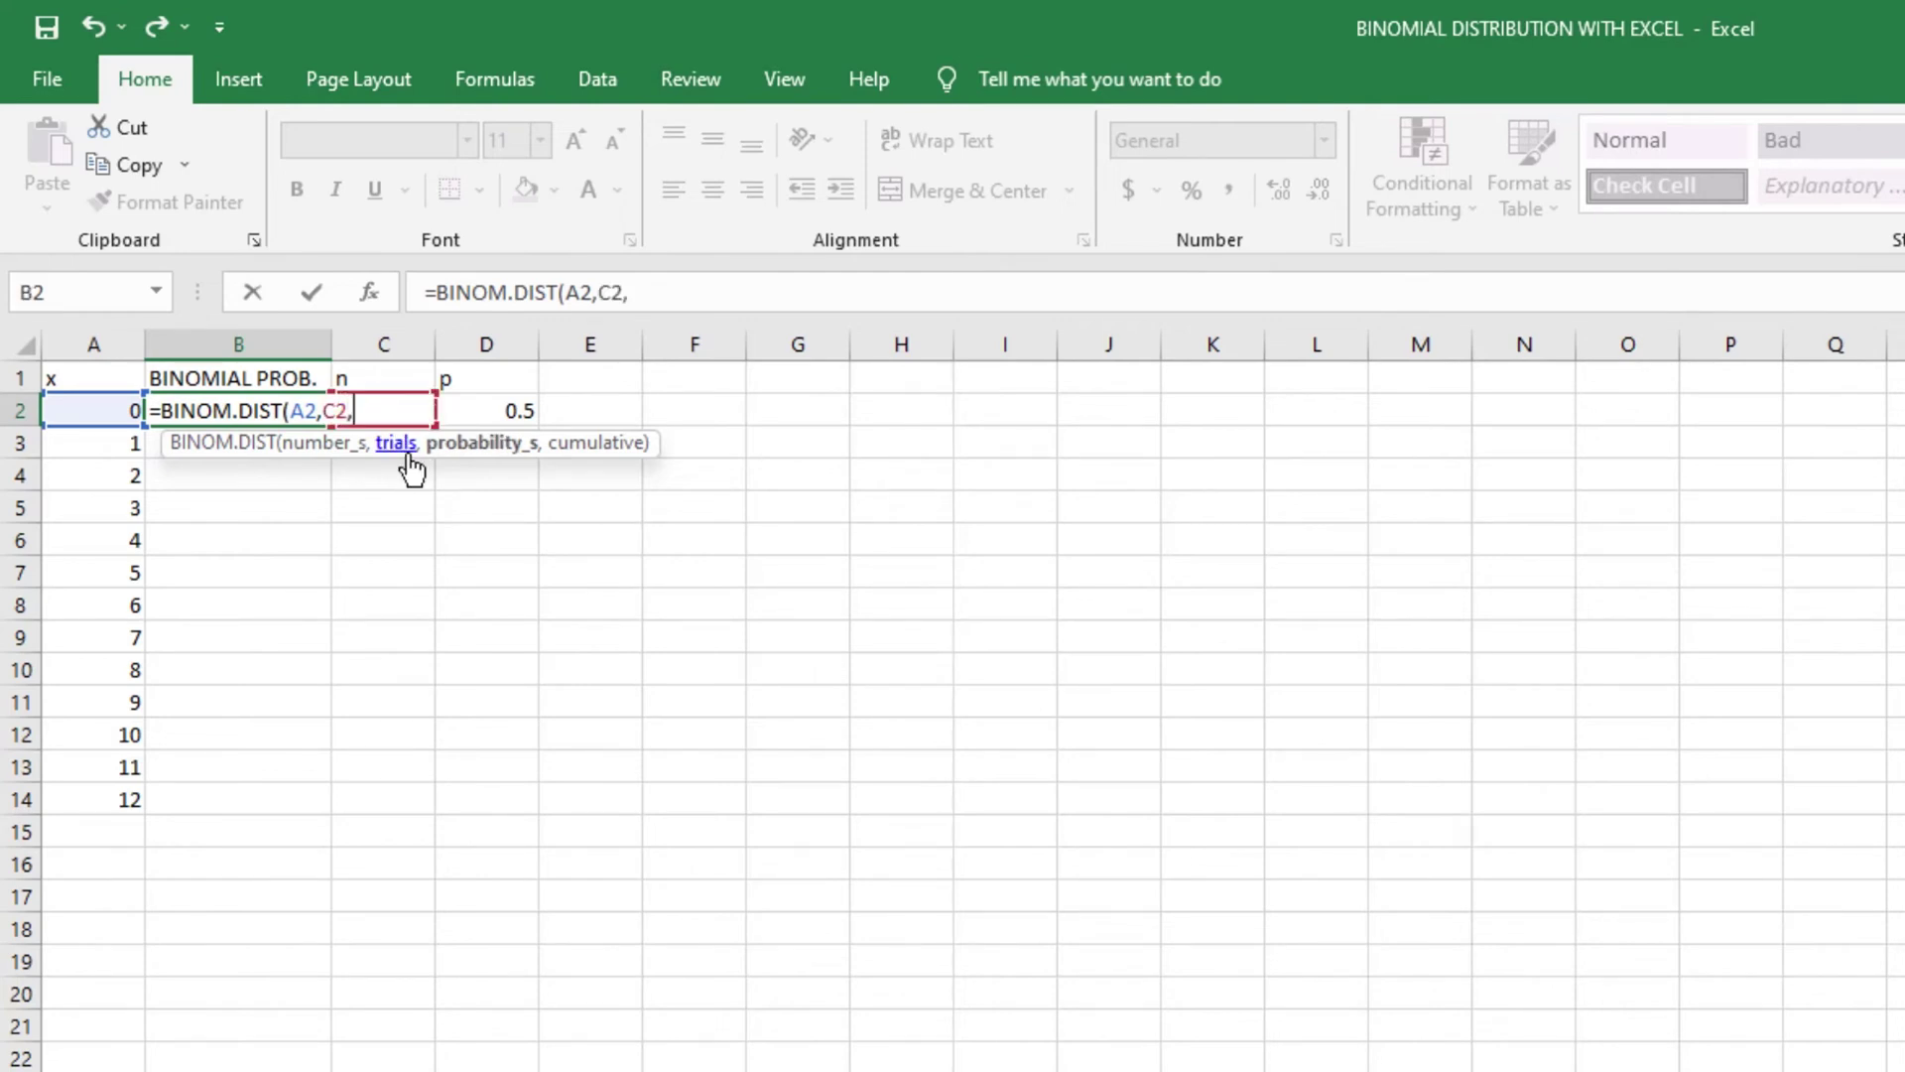
pyautogui.click(513, 409)
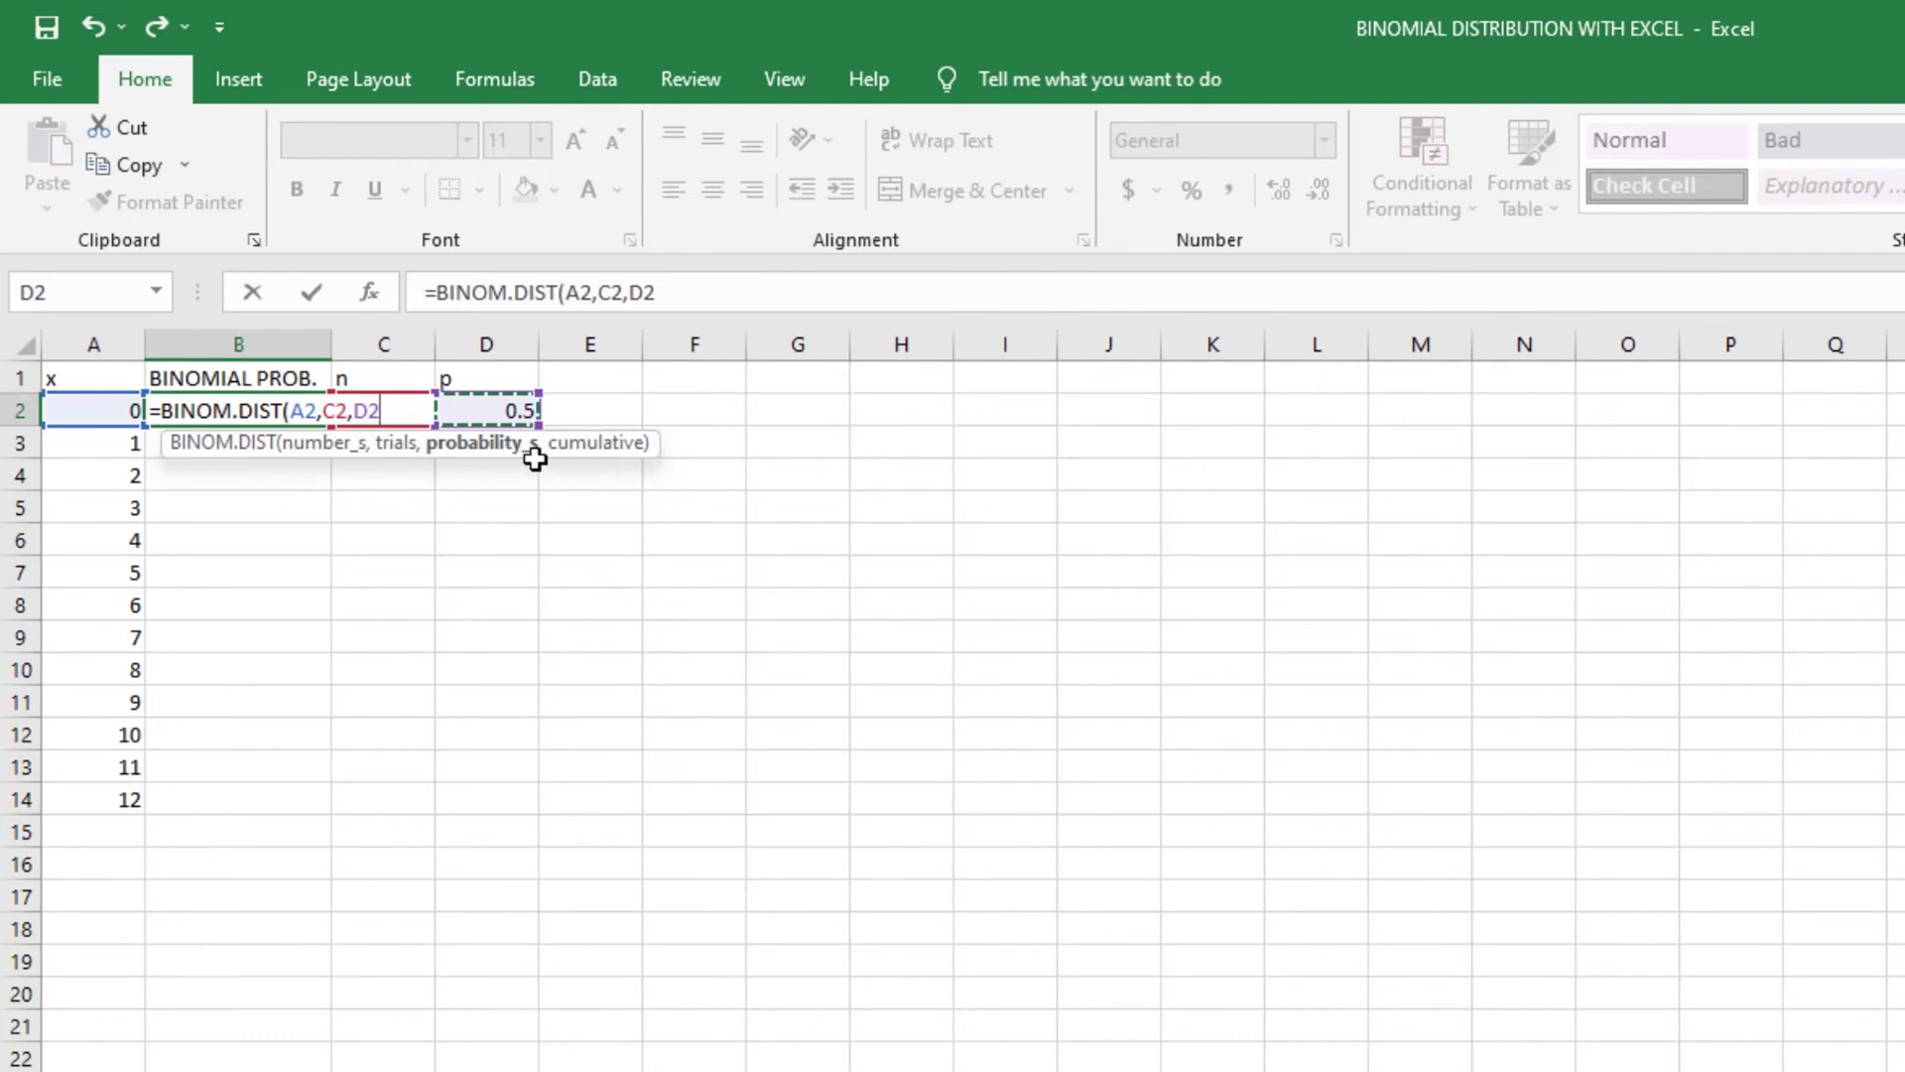
pyautogui.write(',')
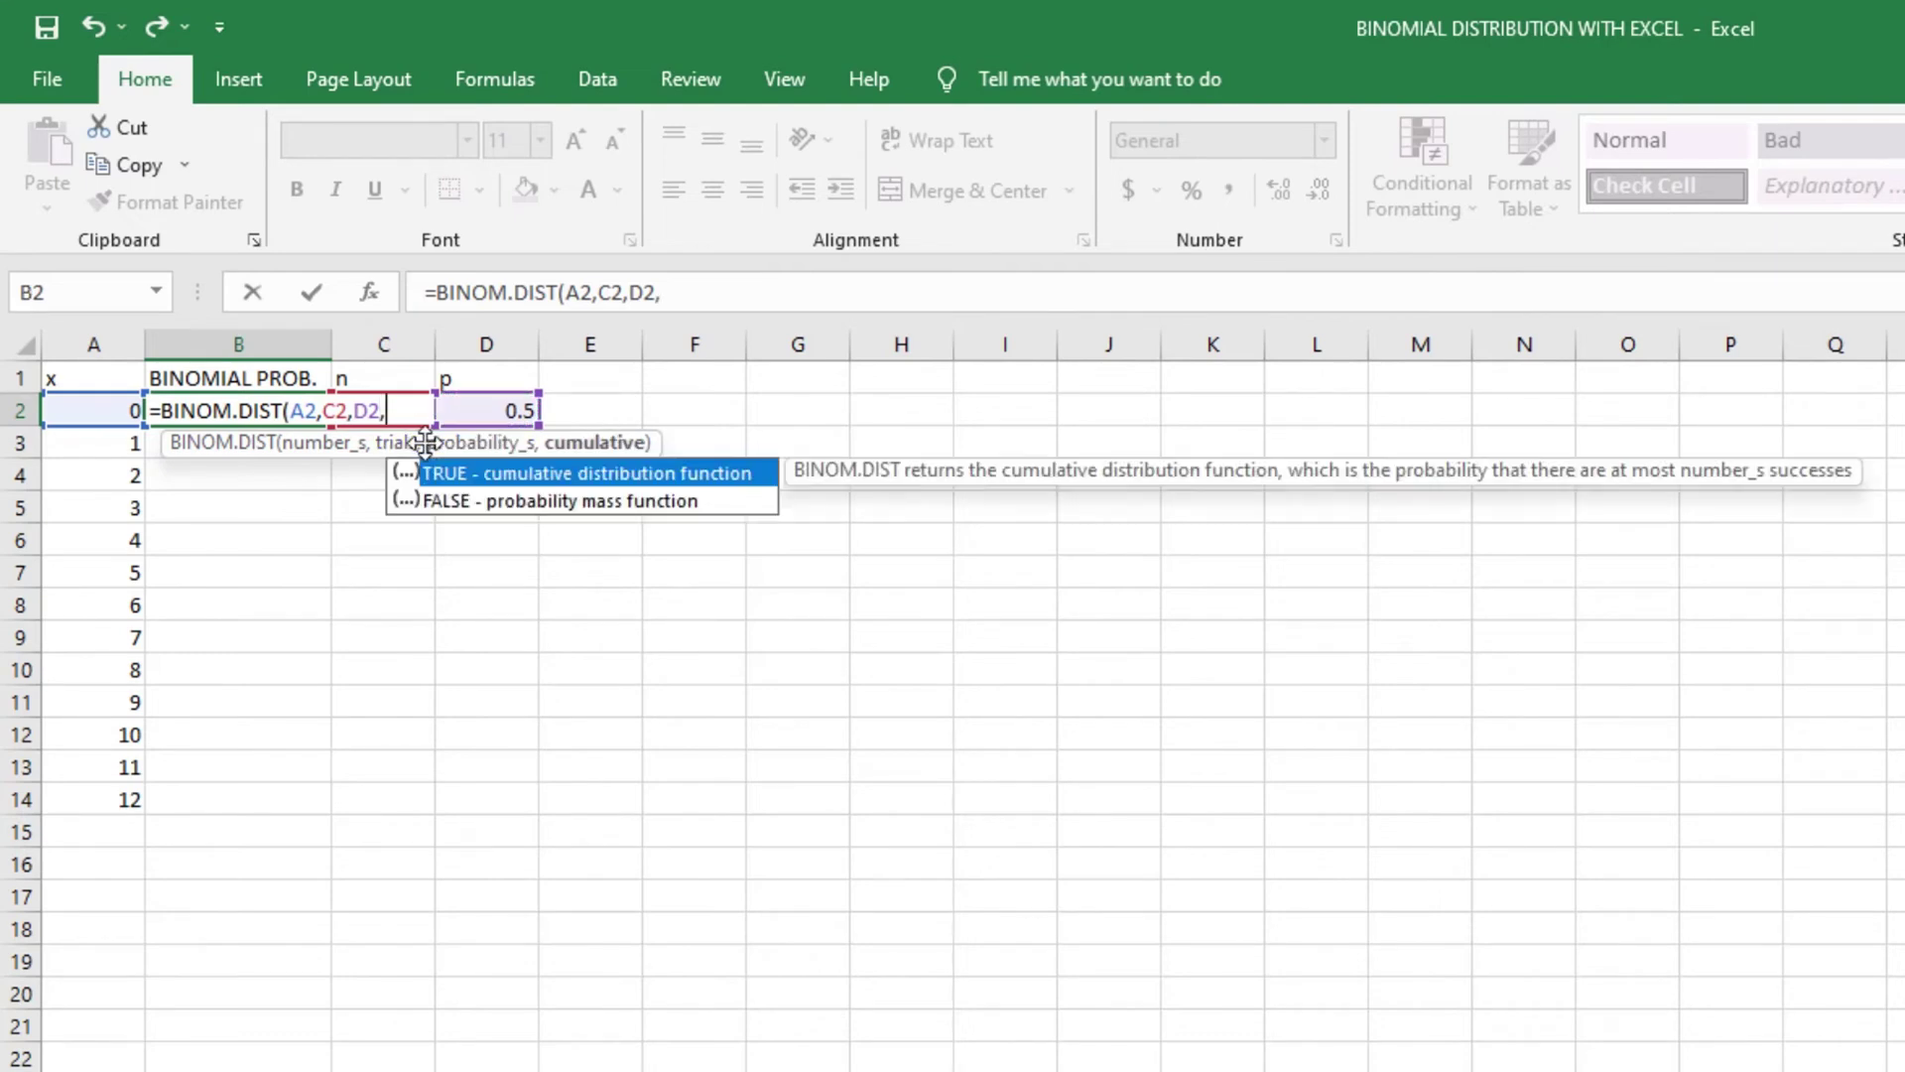
pyautogui.click(631, 504)
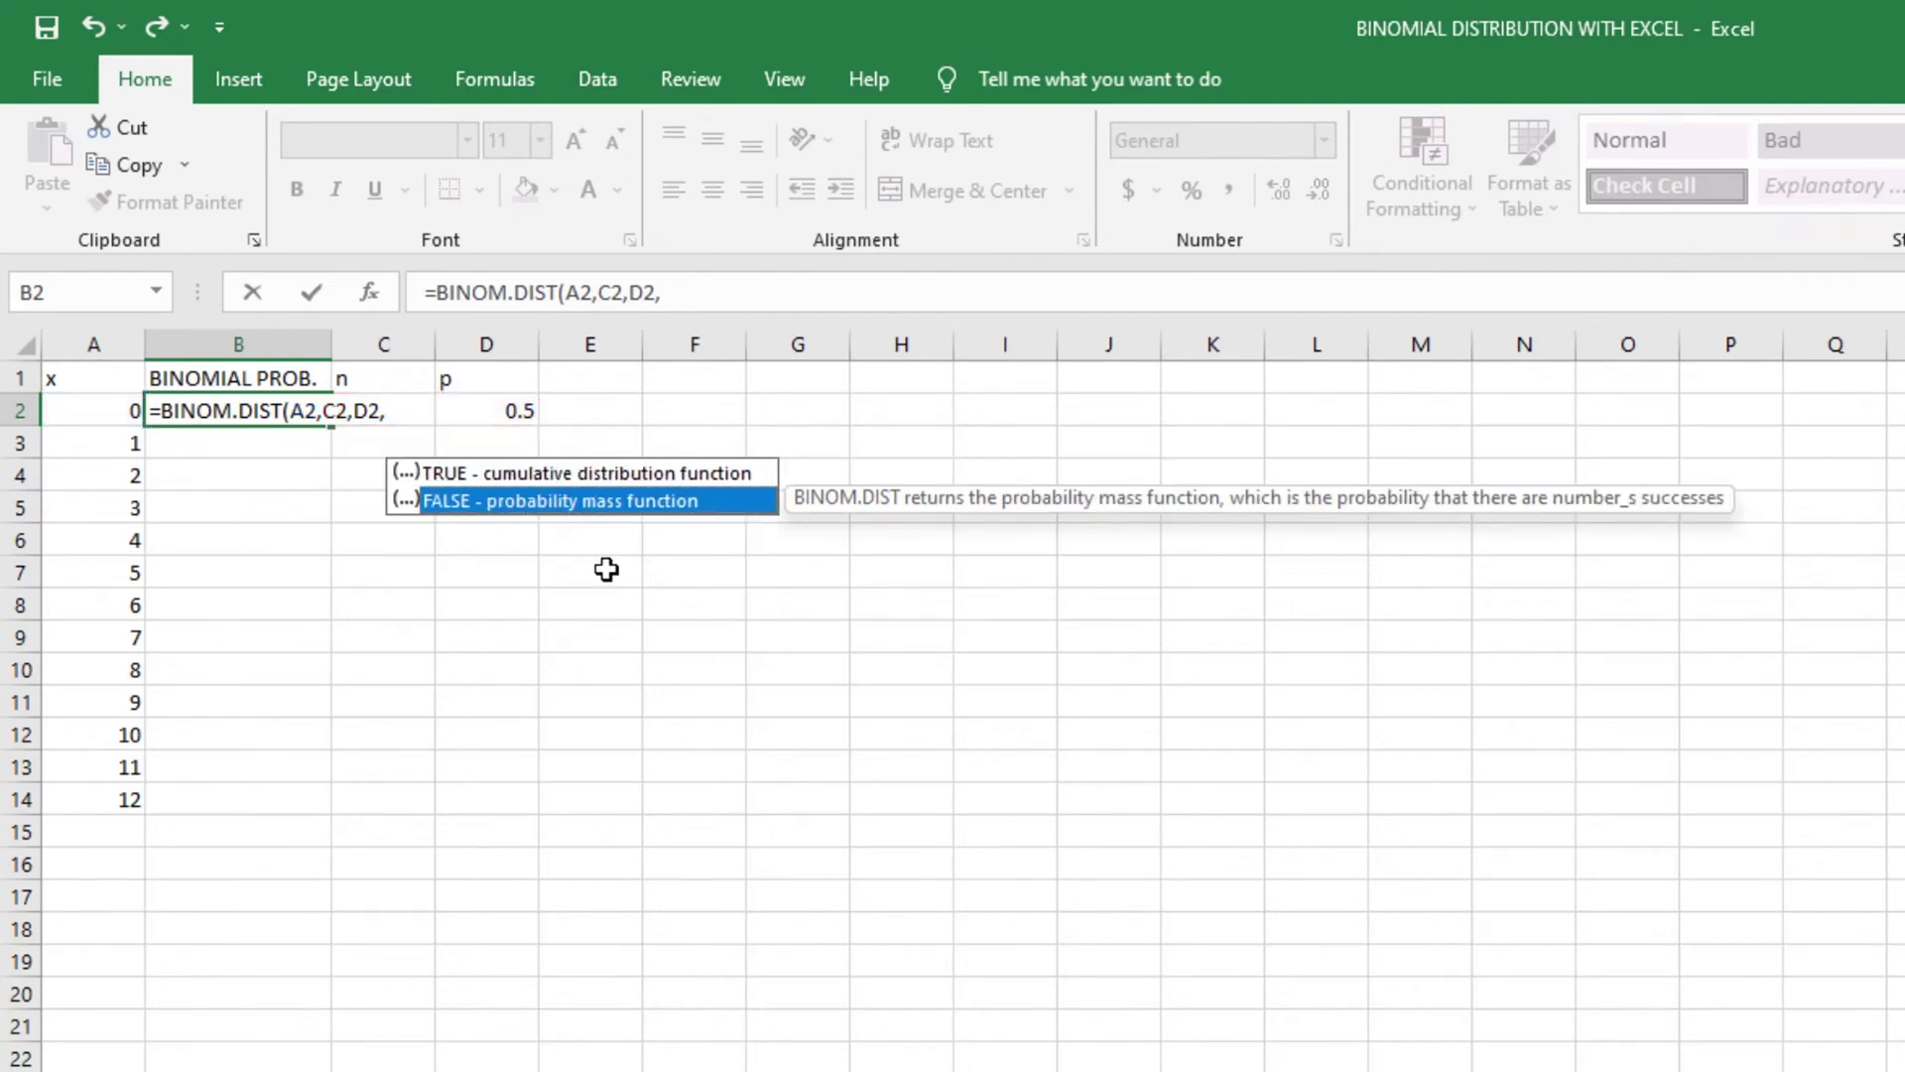
pyautogui.doubleClick(669, 498)
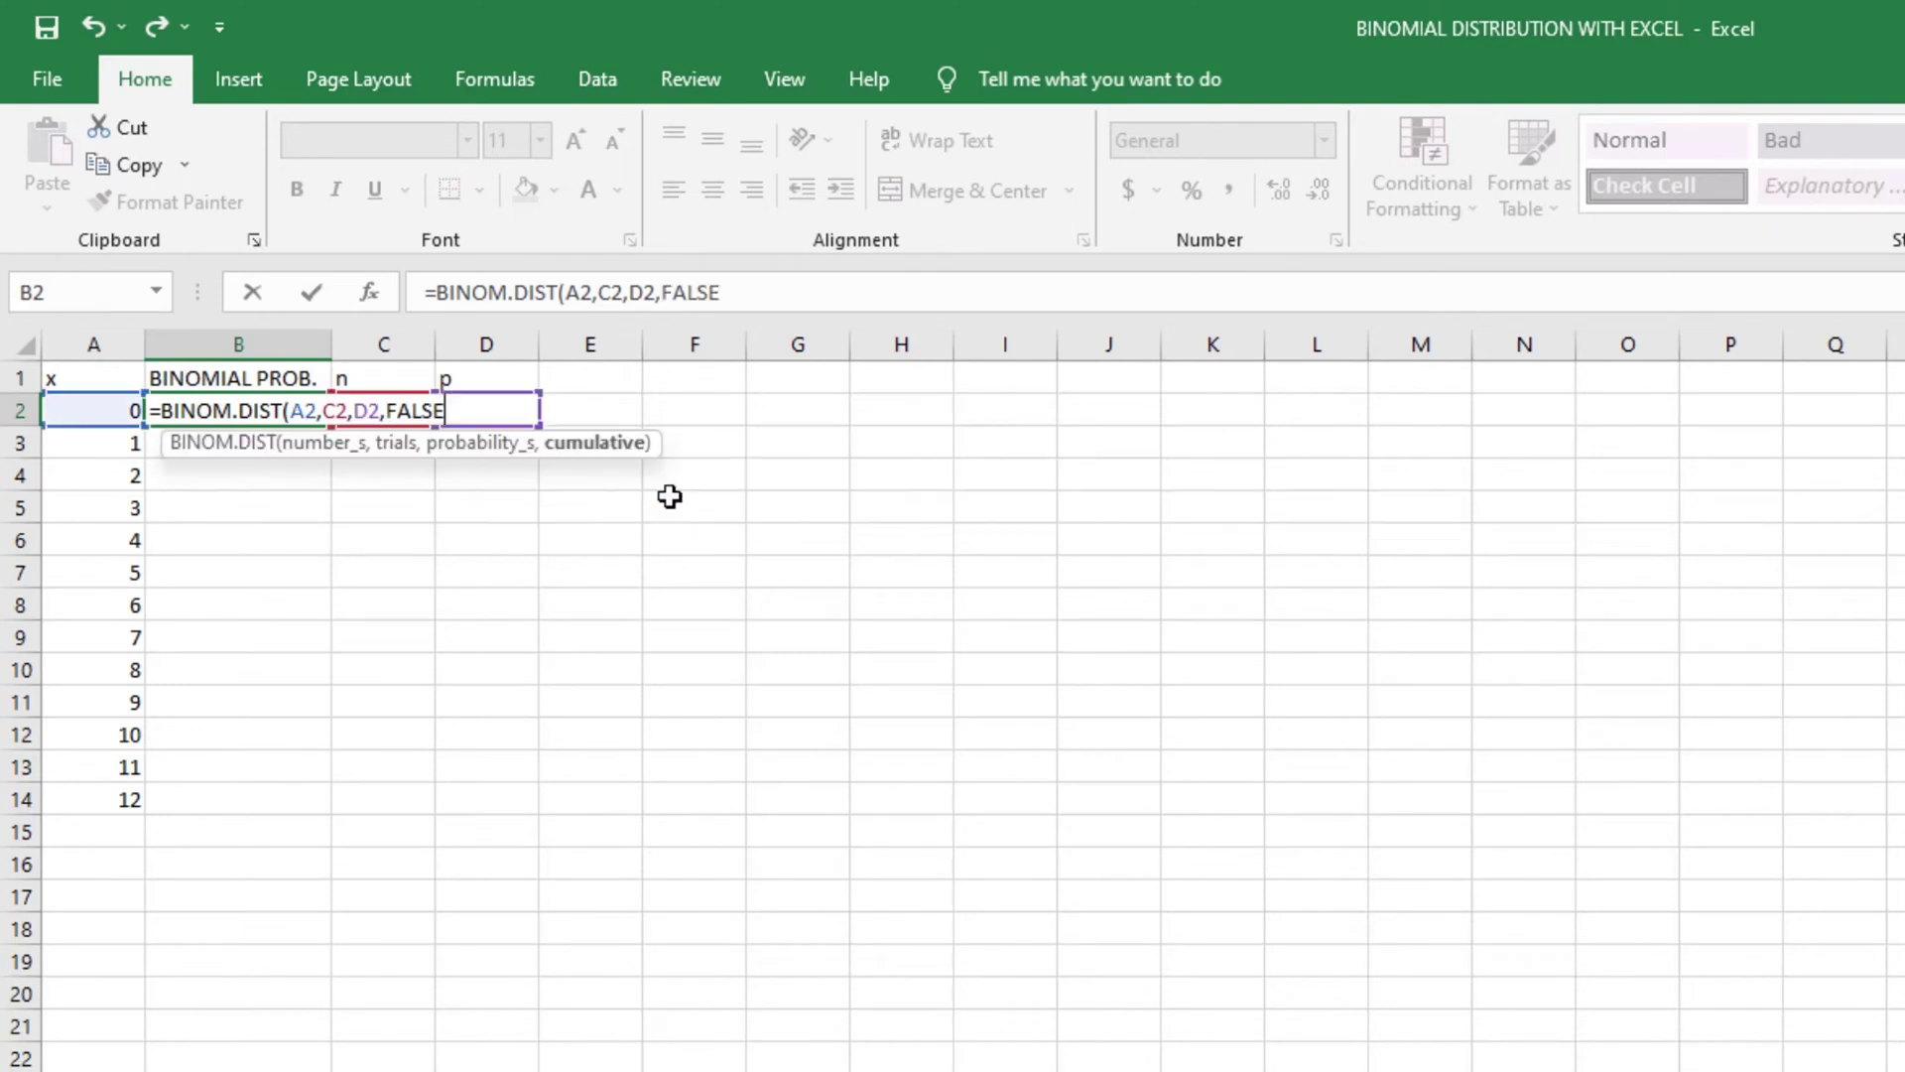
pyautogui.click(670, 496)
# Change B2's formula references to C$2 and D$2, and fill the formula down to B14
pyautogui.click(241, 415)
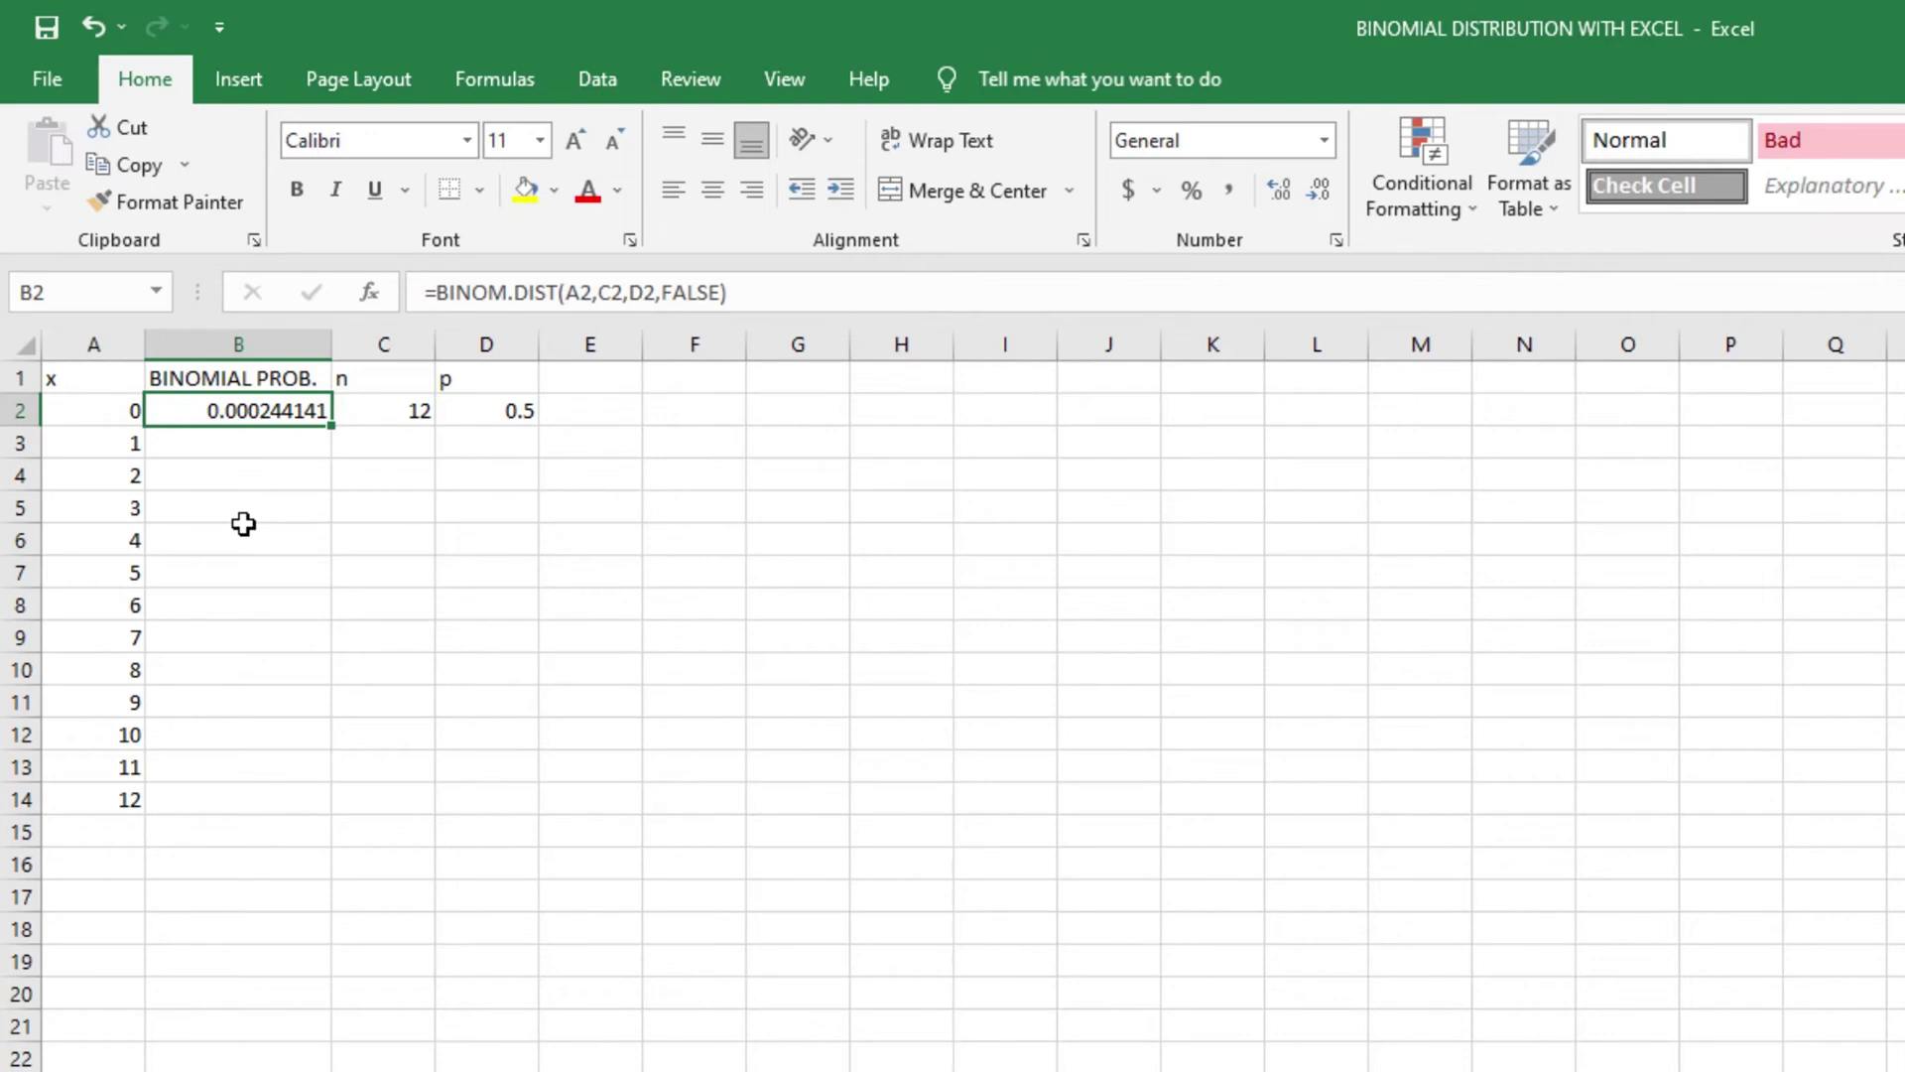
pyautogui.click(609, 288)
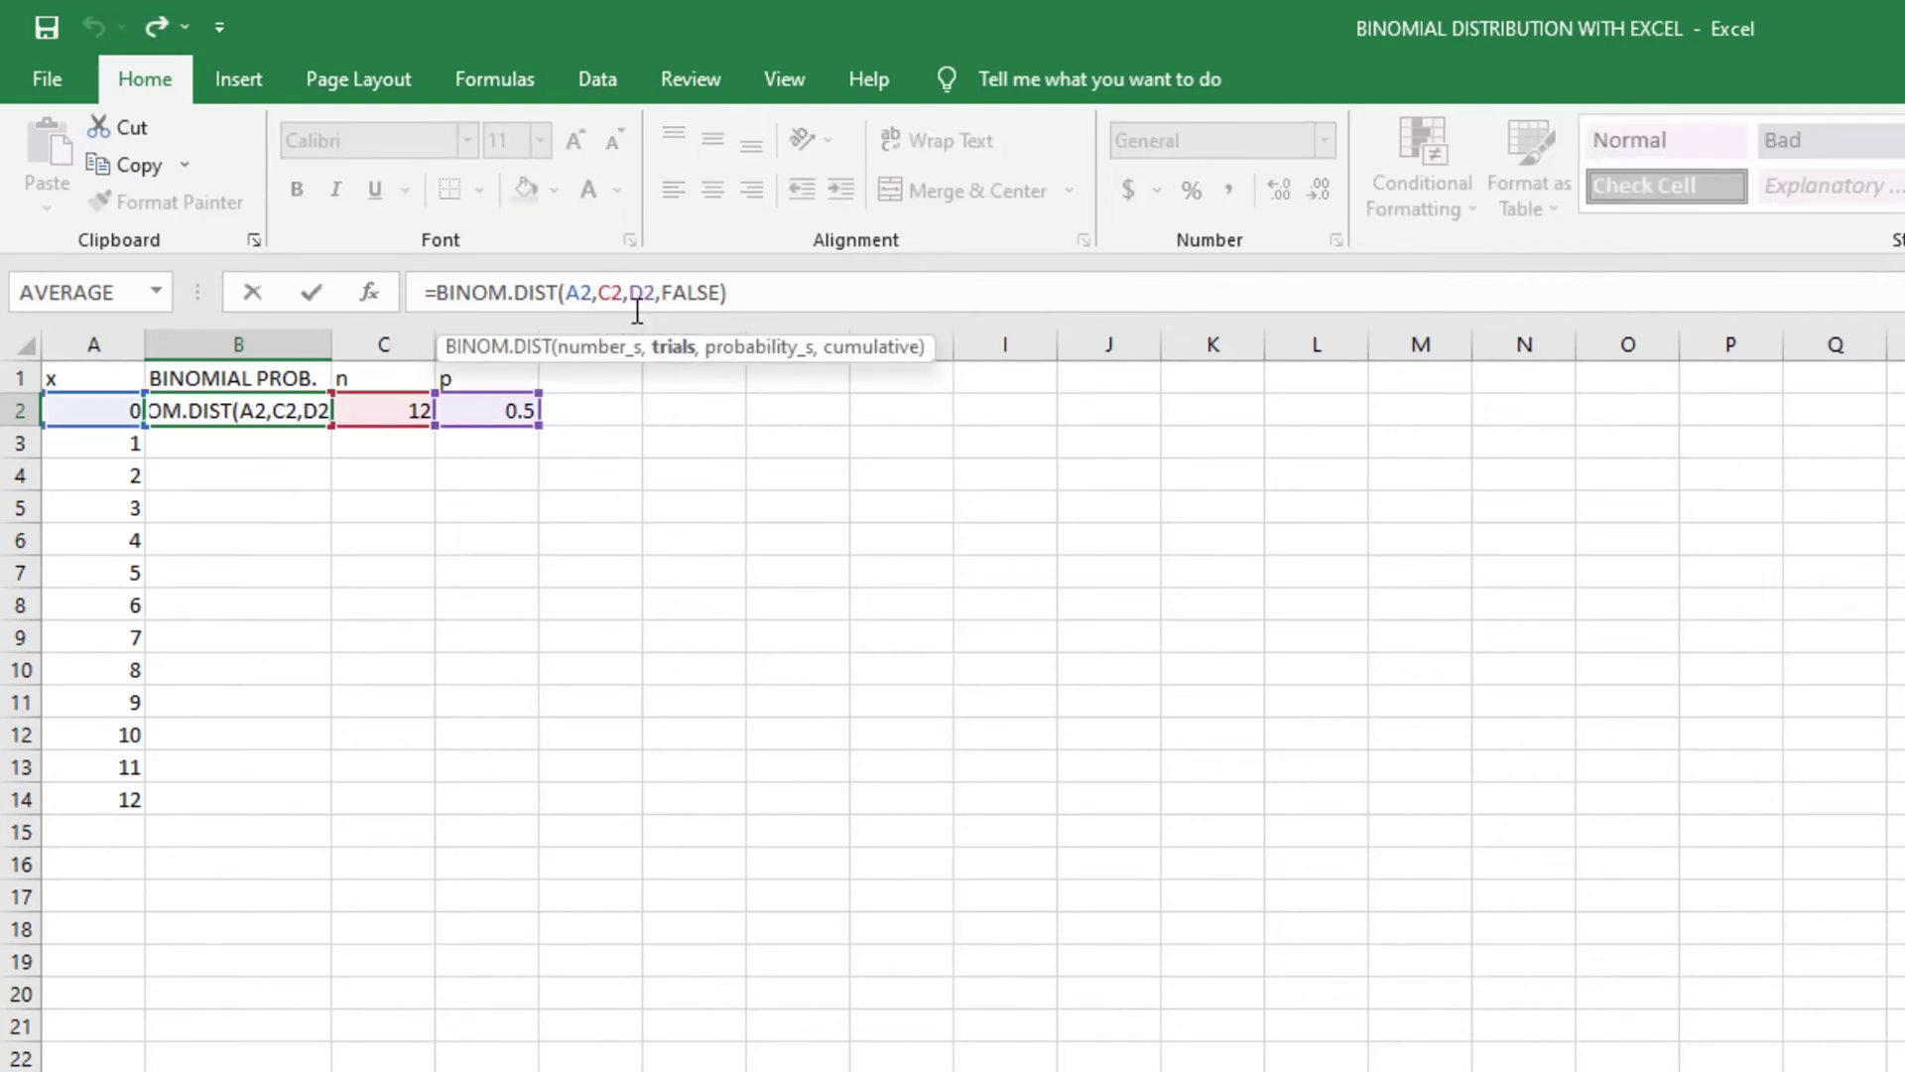
pyautogui.write('$')
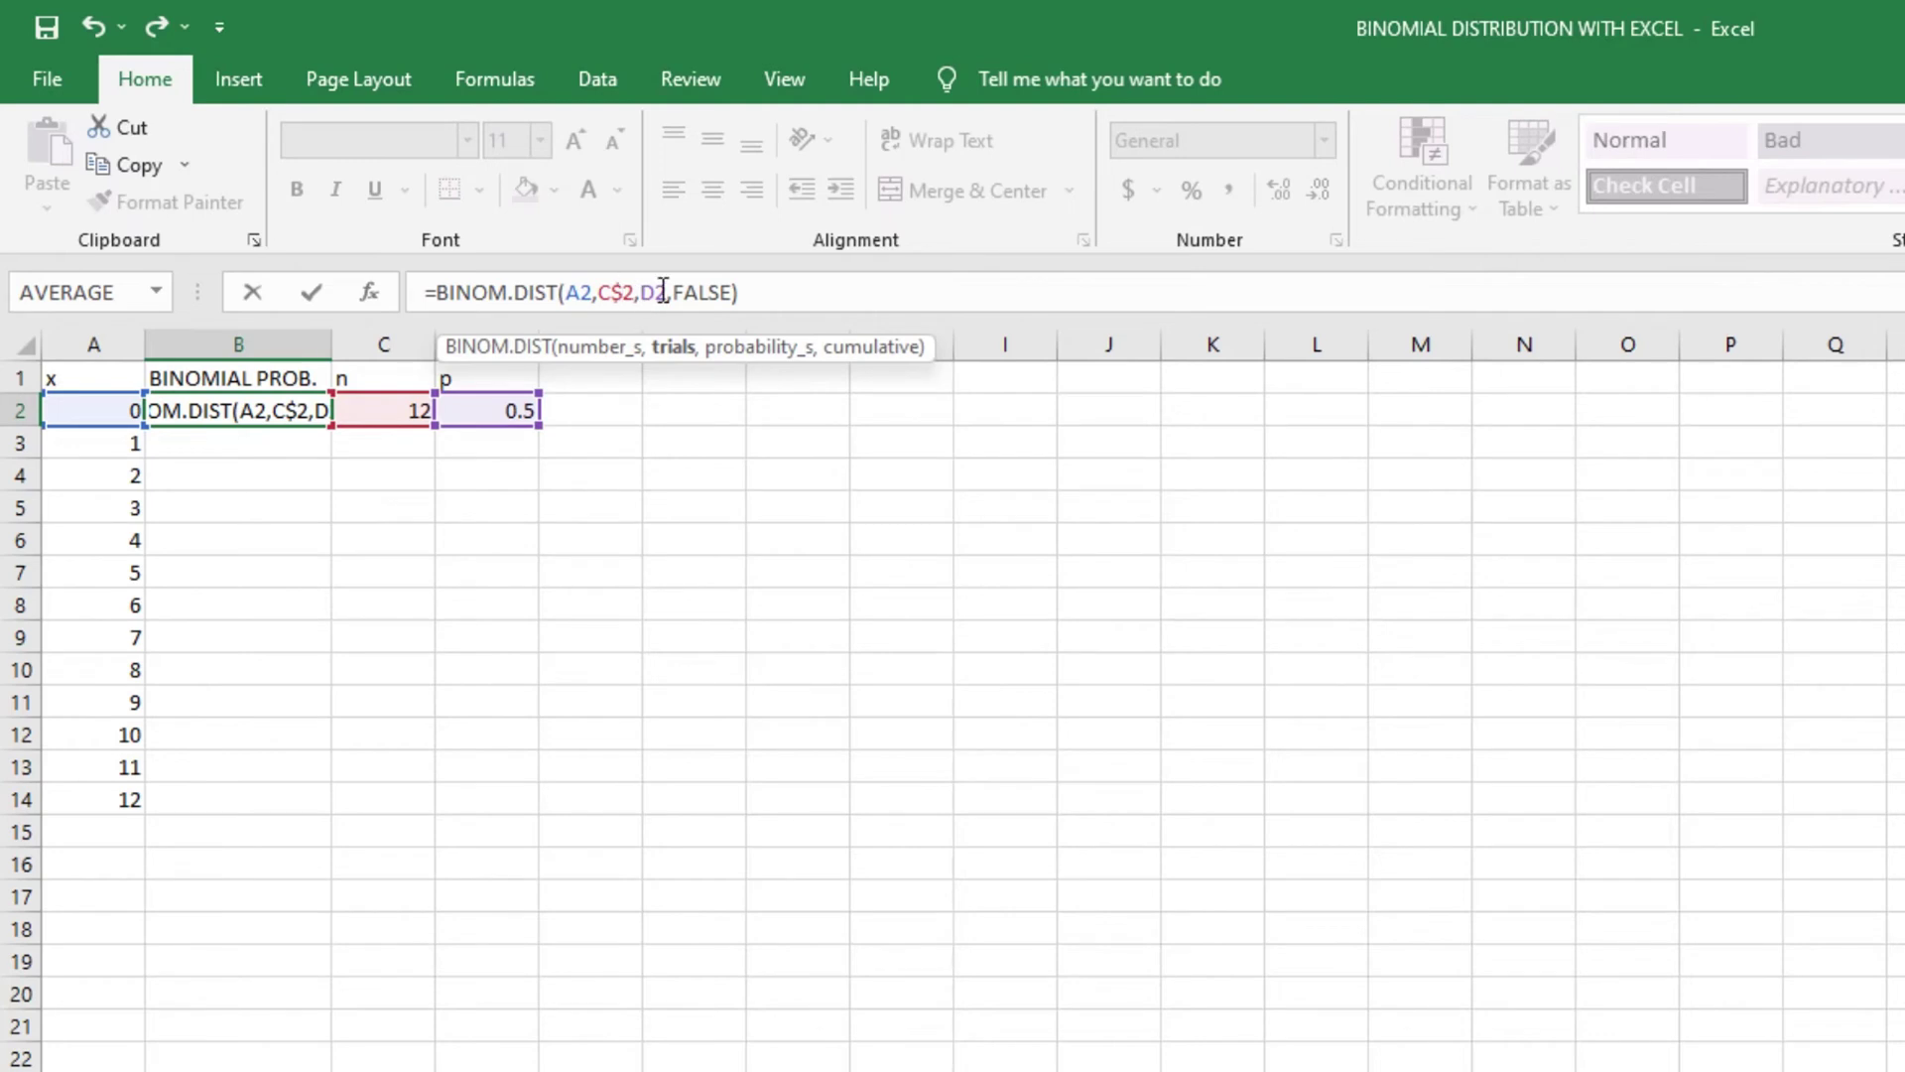
pyautogui.click(655, 296)
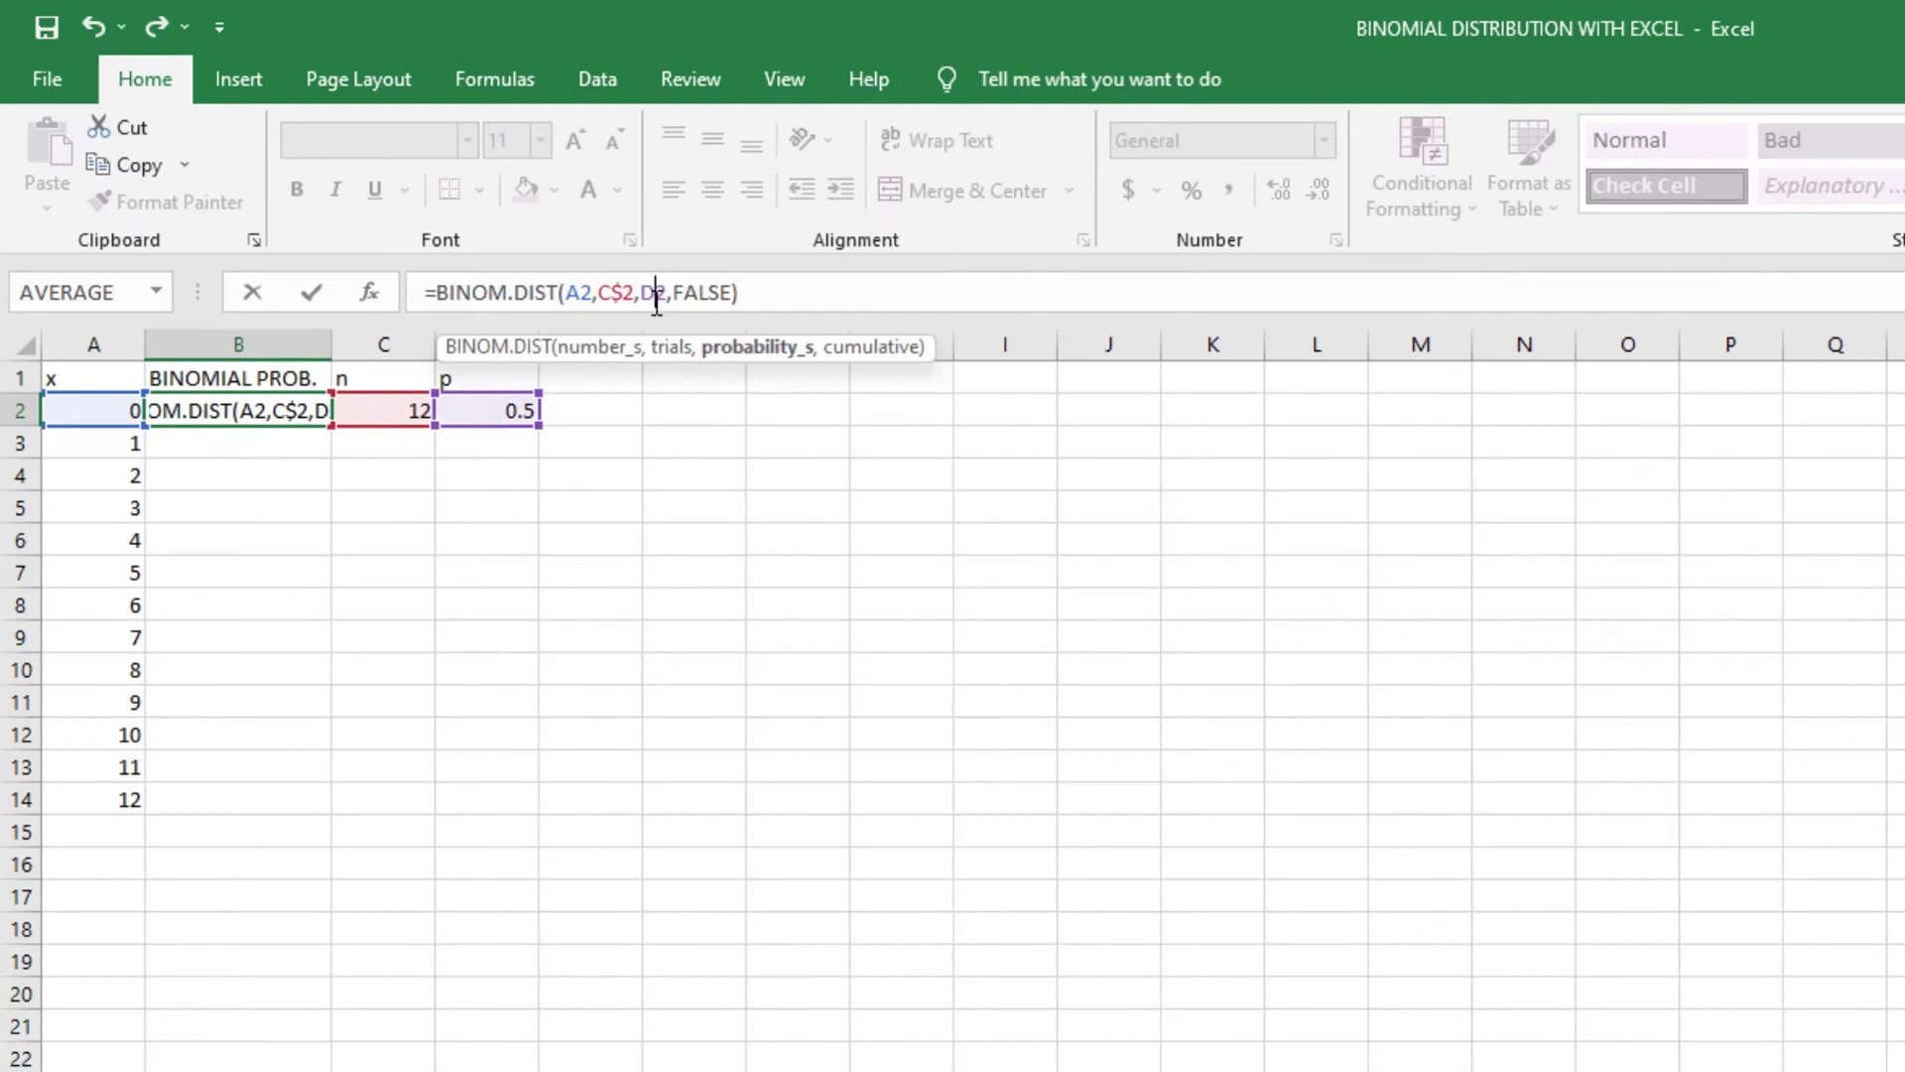
pyautogui.write('$')
pyautogui.press('Return')
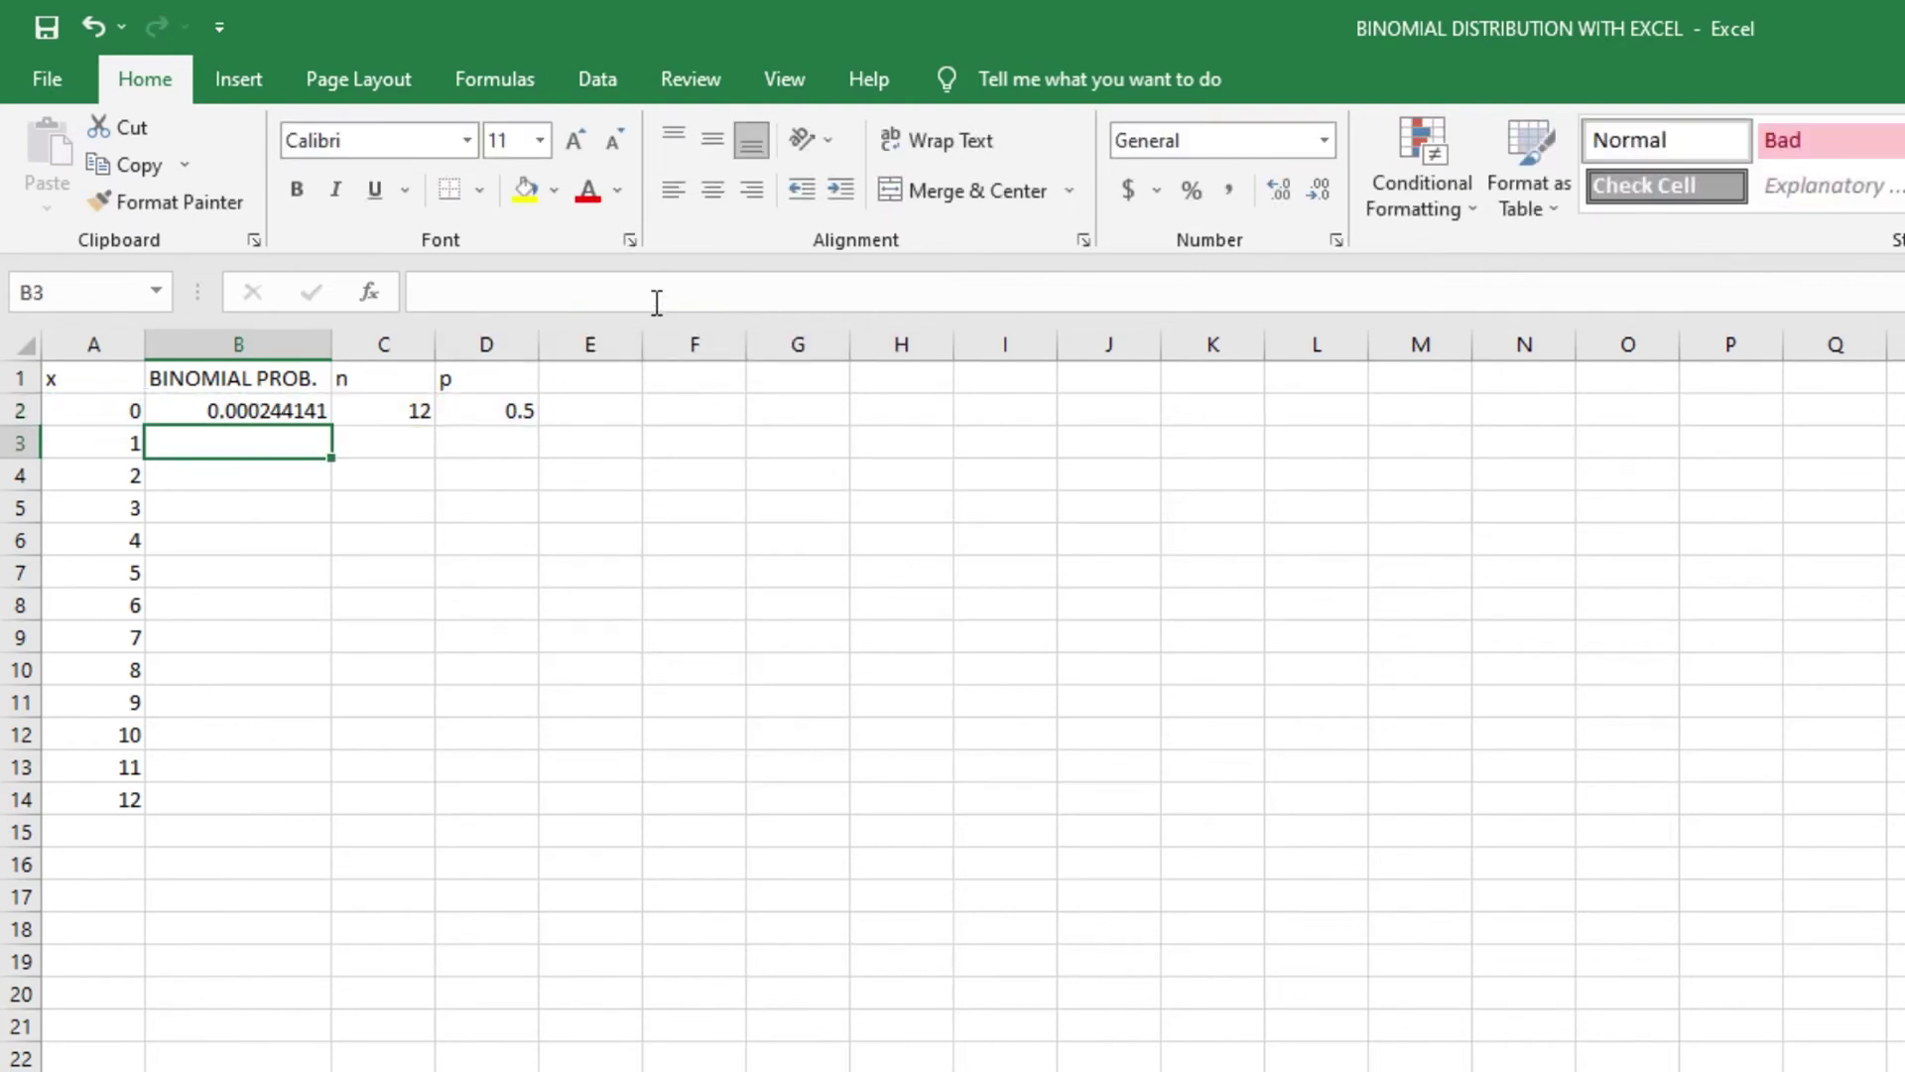
pyautogui.click(312, 411)
pyautogui.moveTo(331, 428); pyautogui.dragTo(328, 823)
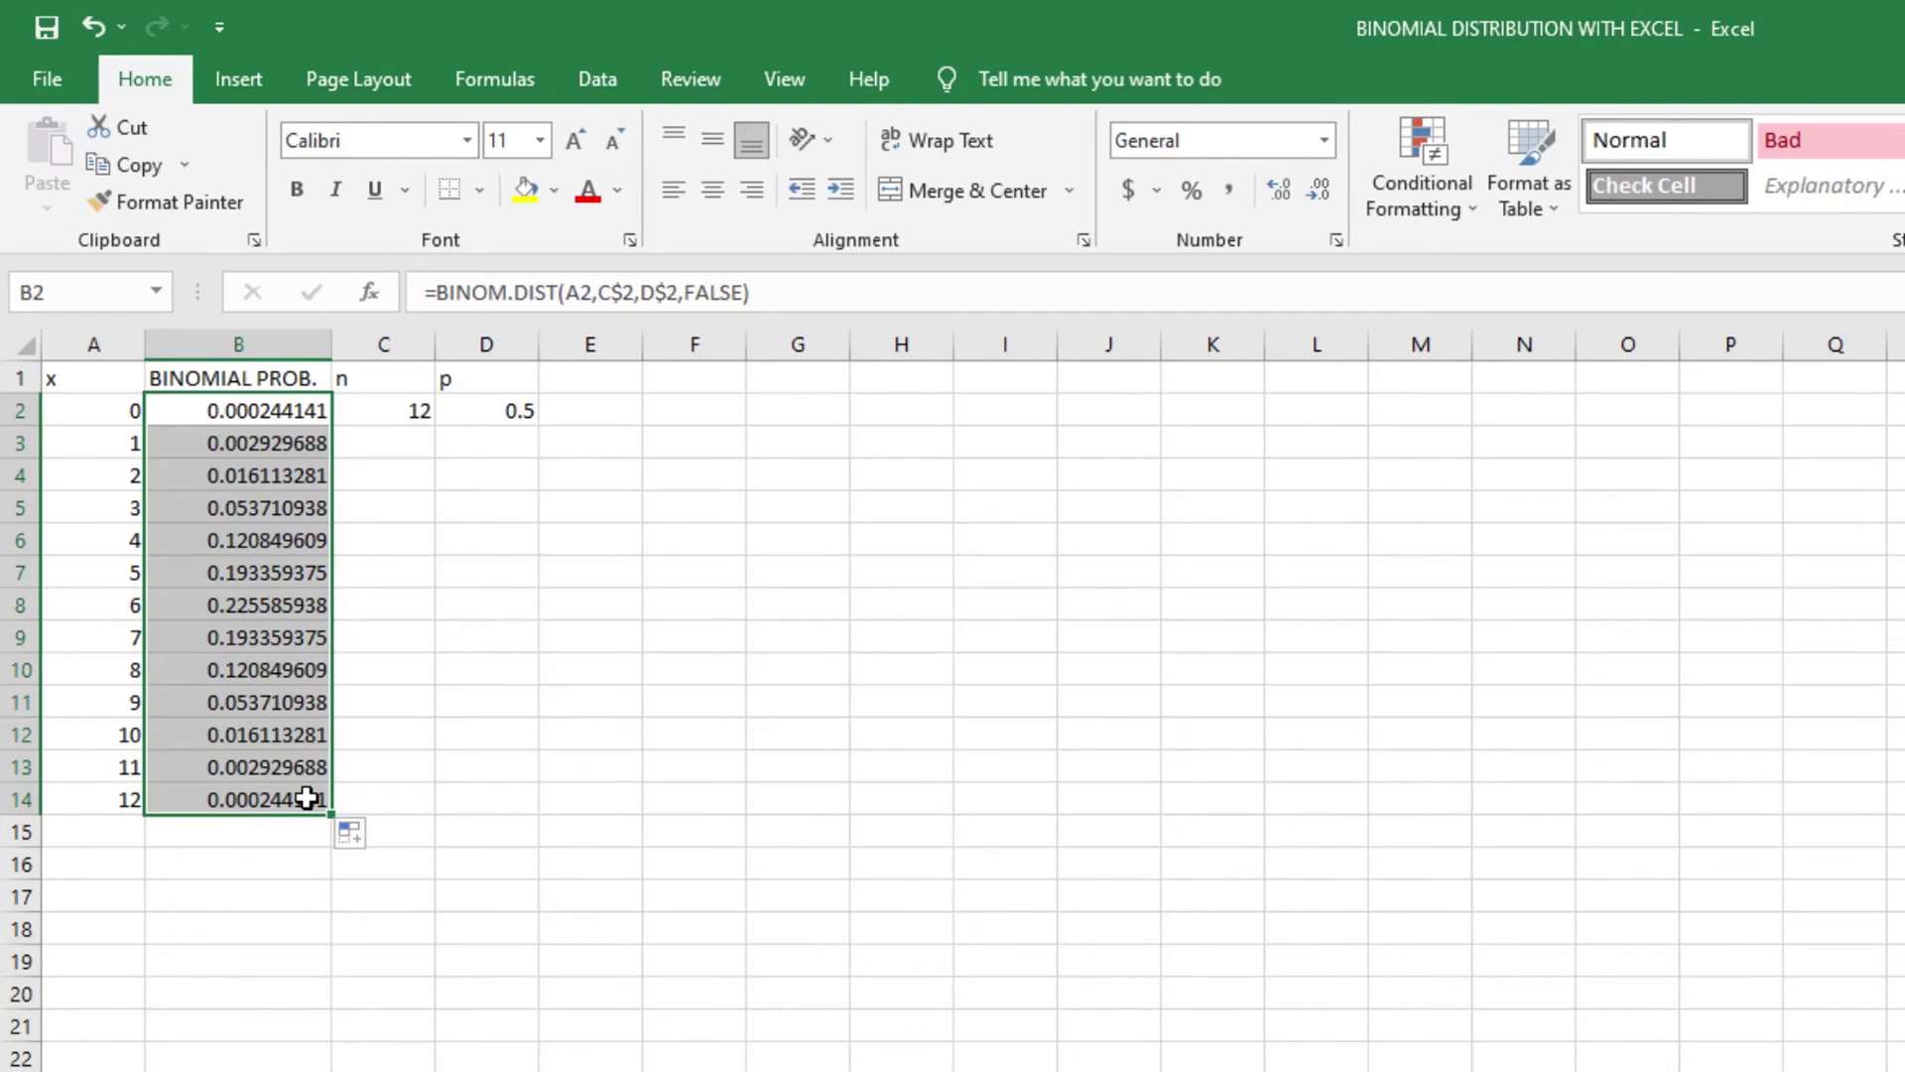
# Insert a scatter chart with smooth lines and markers from the data in A2:B14
pyautogui.moveTo(99, 410); pyautogui.dragTo(264, 799)
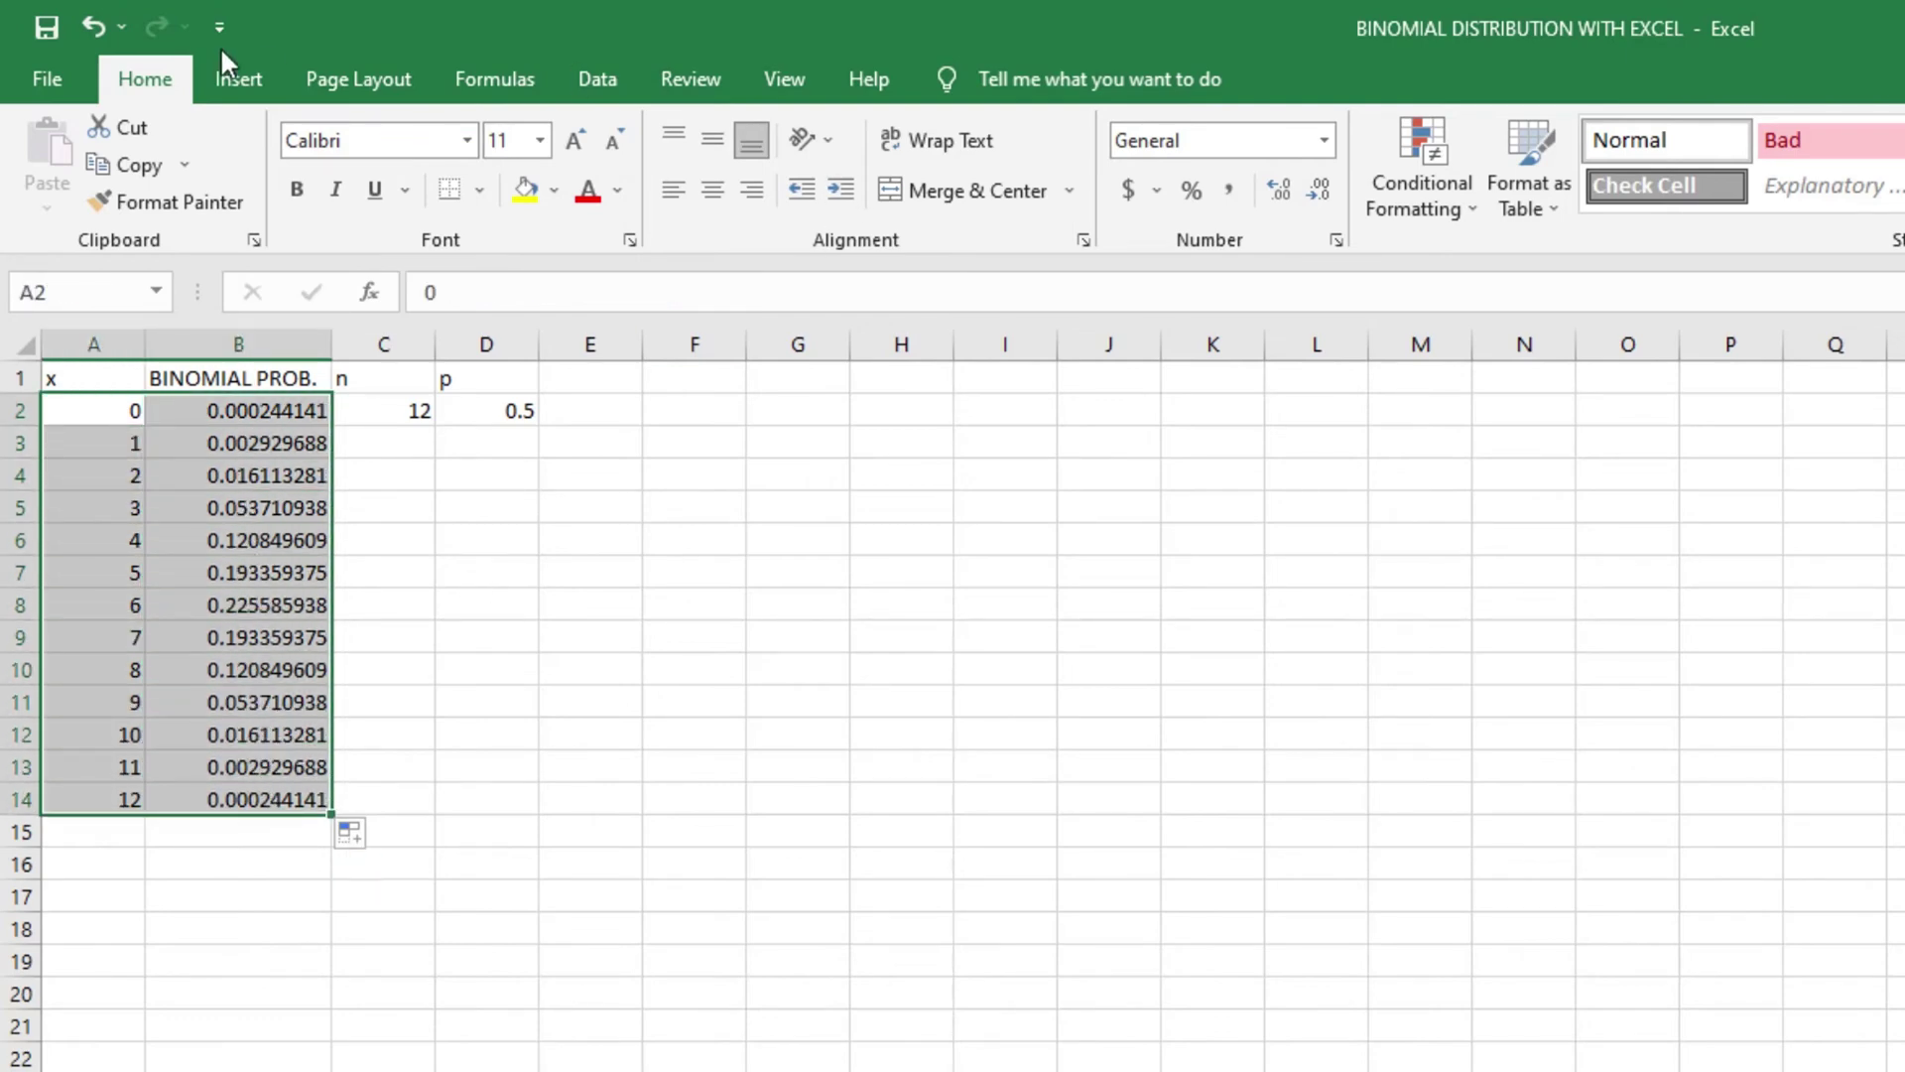
pyautogui.click(232, 79)
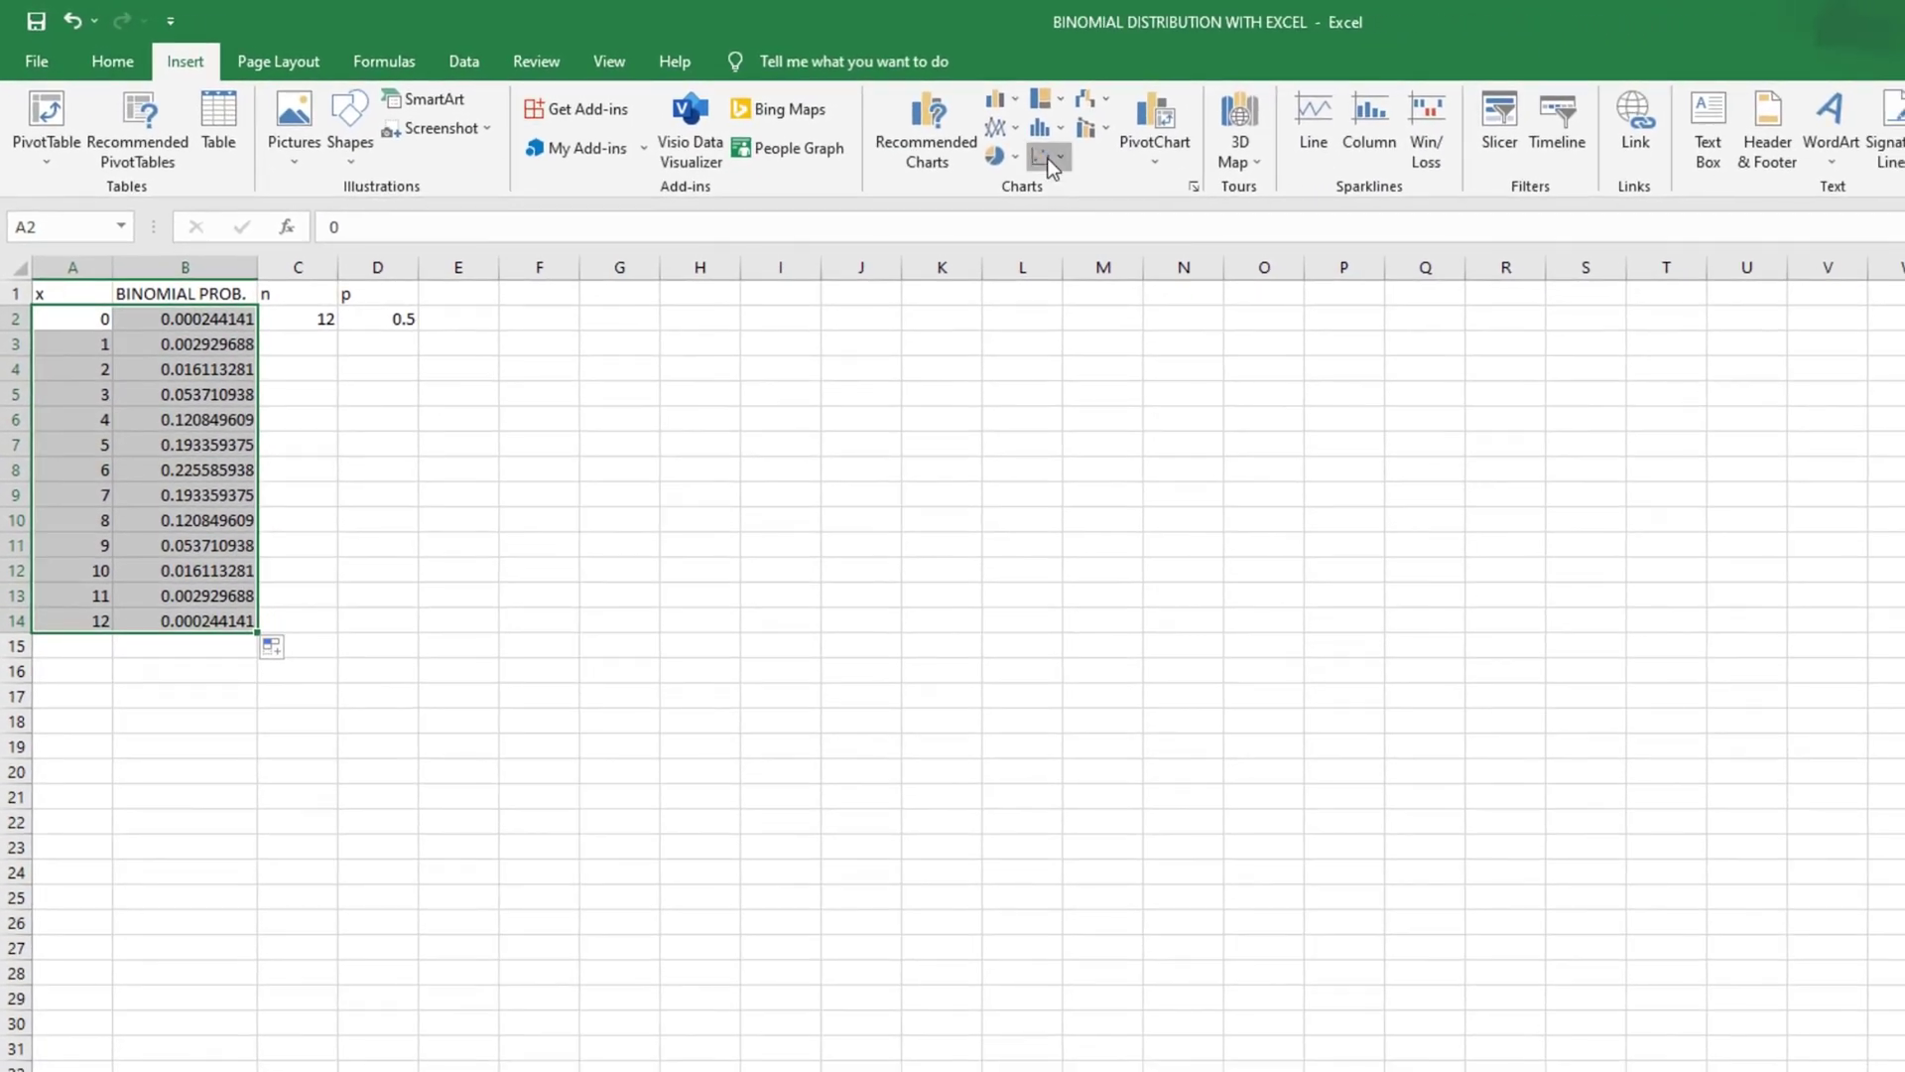
pyautogui.click(1050, 159)
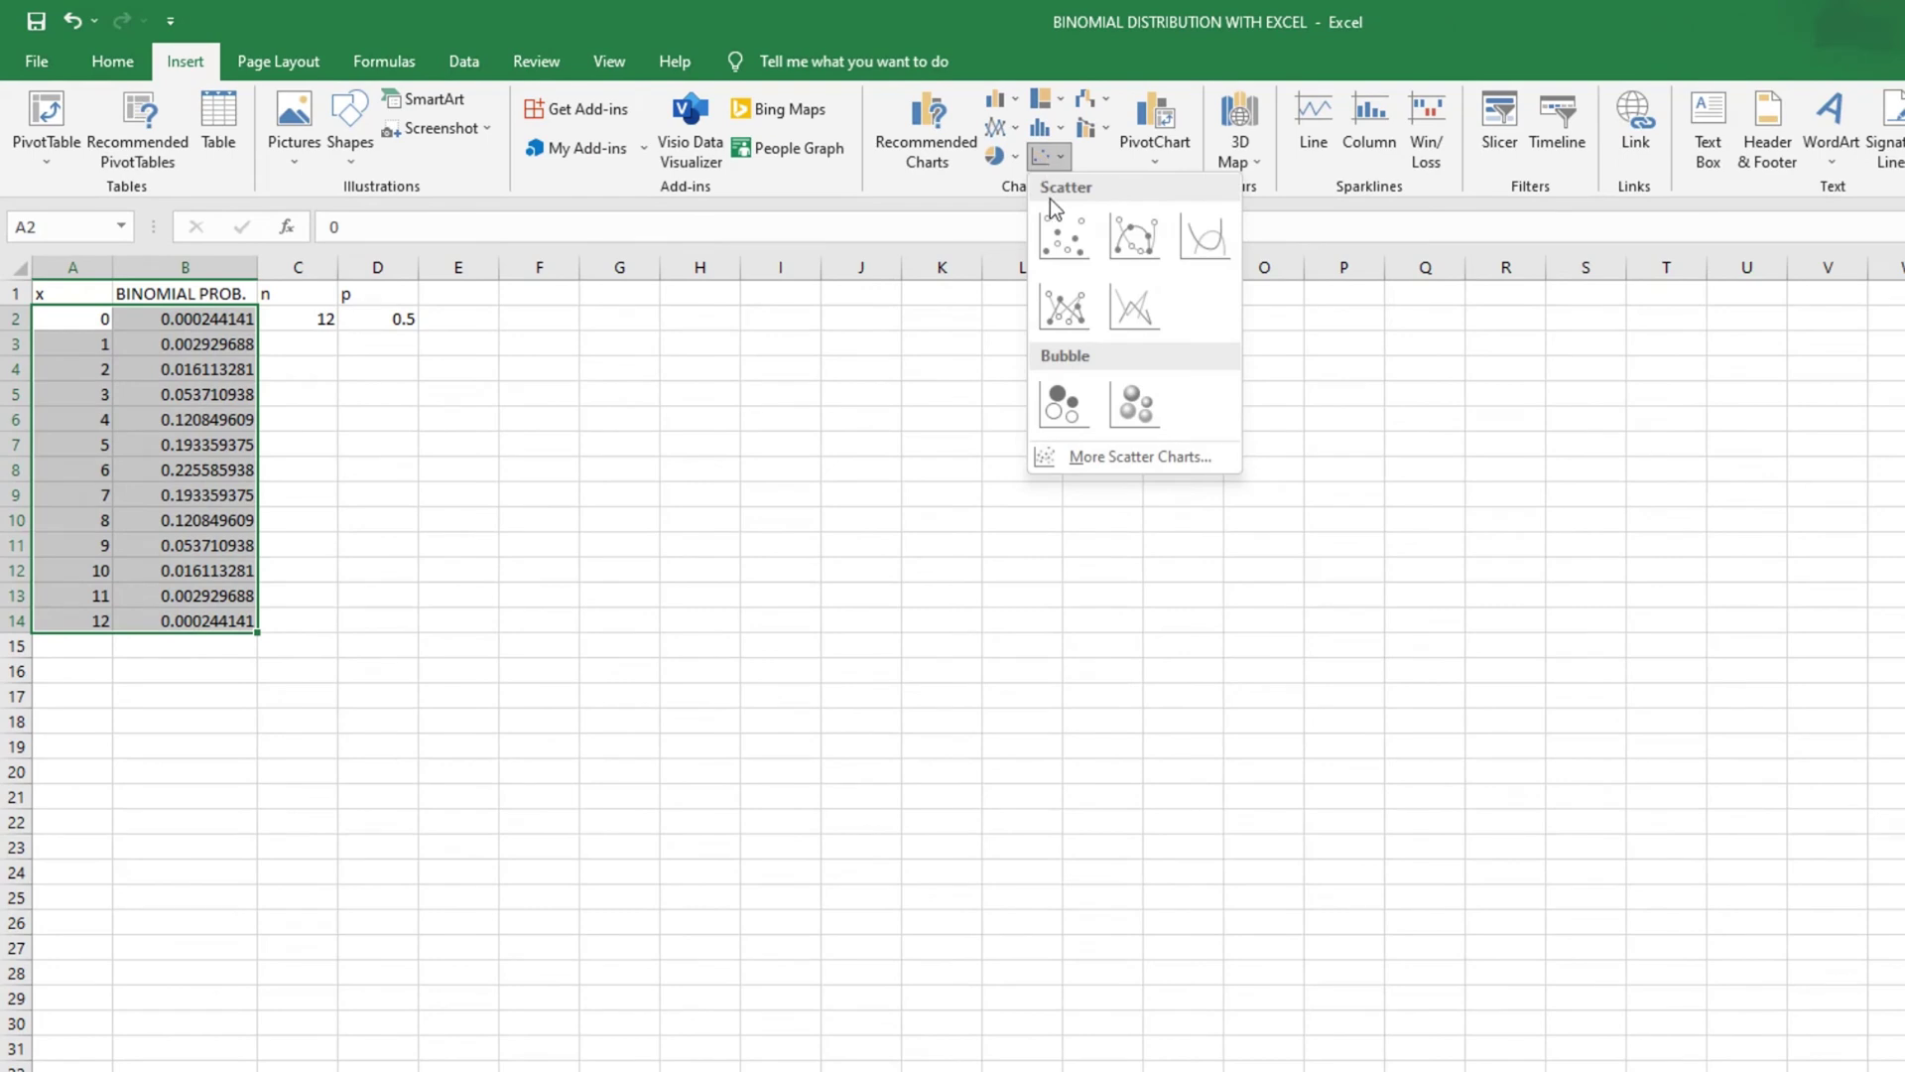
pyautogui.click(1125, 234)
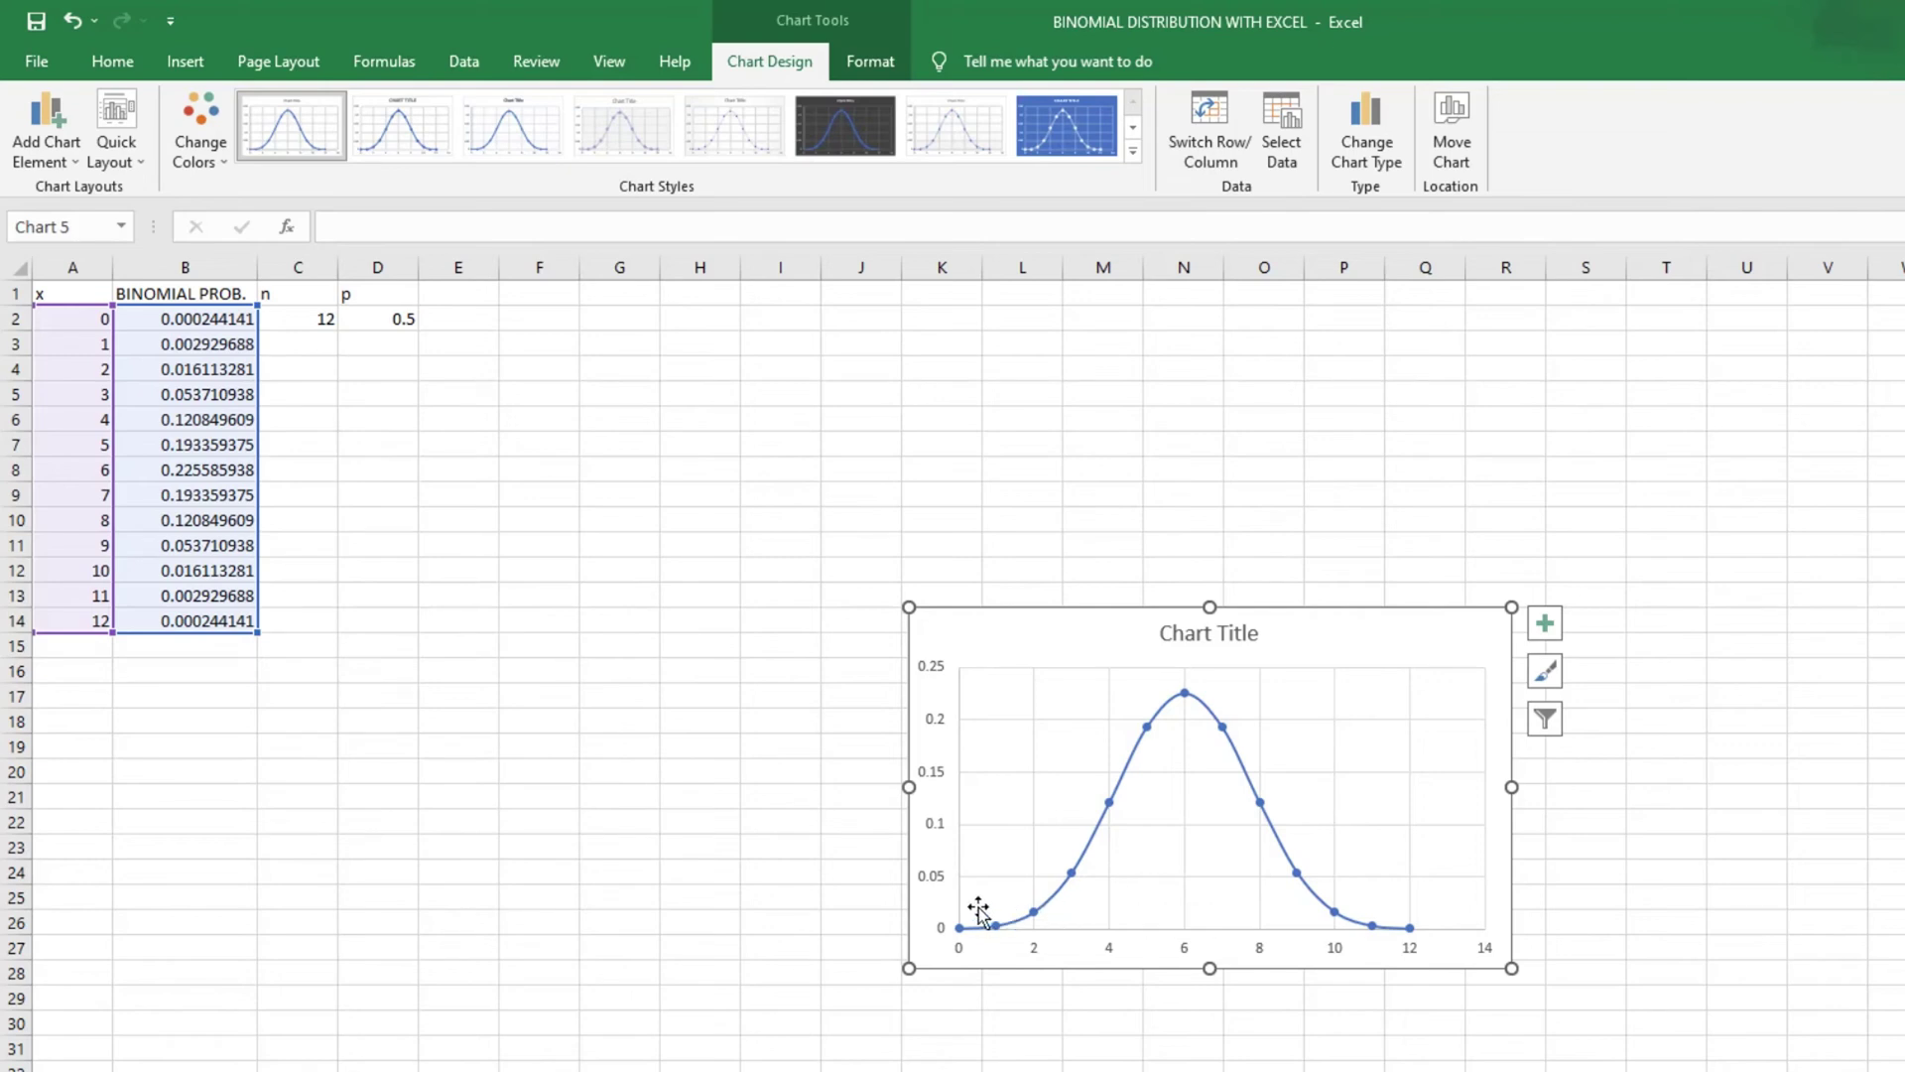
# Set the n value in cell C2 to 20
pyautogui.click(324, 318)
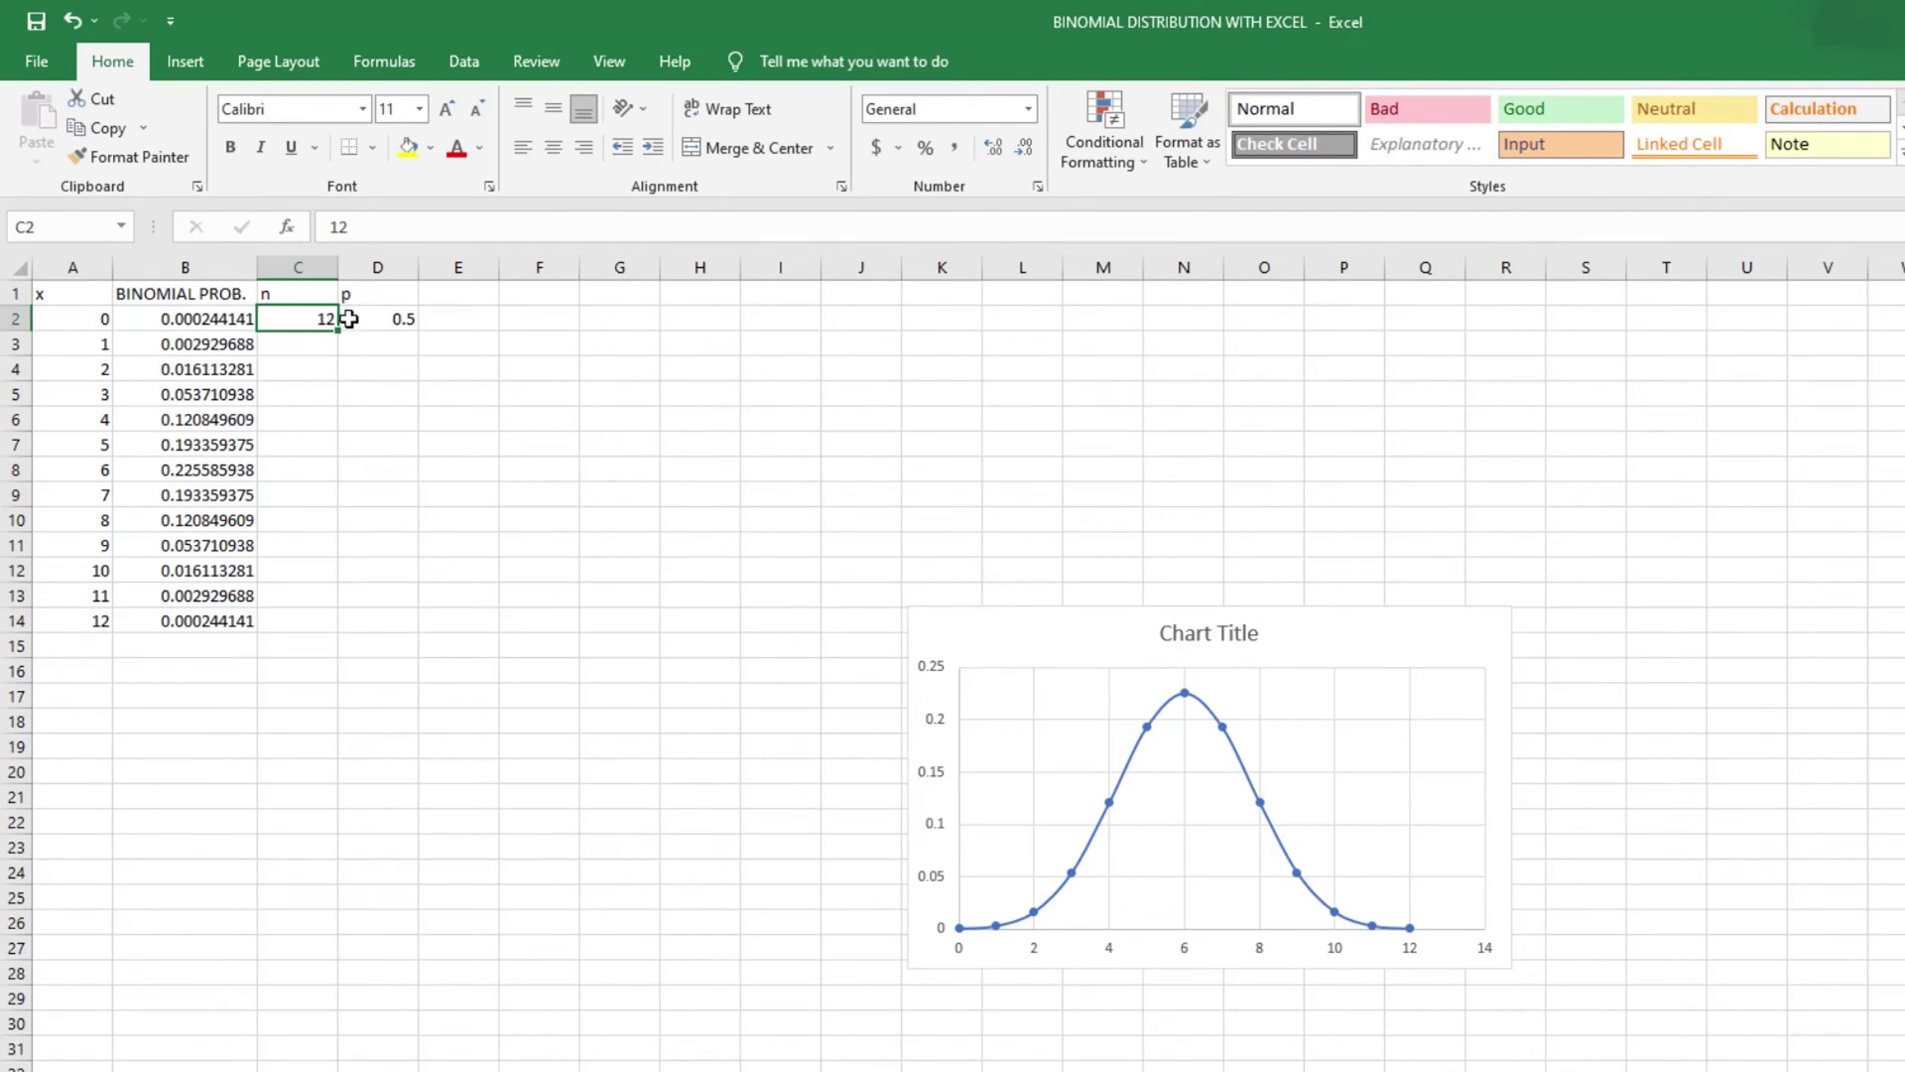
pyautogui.doubleClick(329, 318)
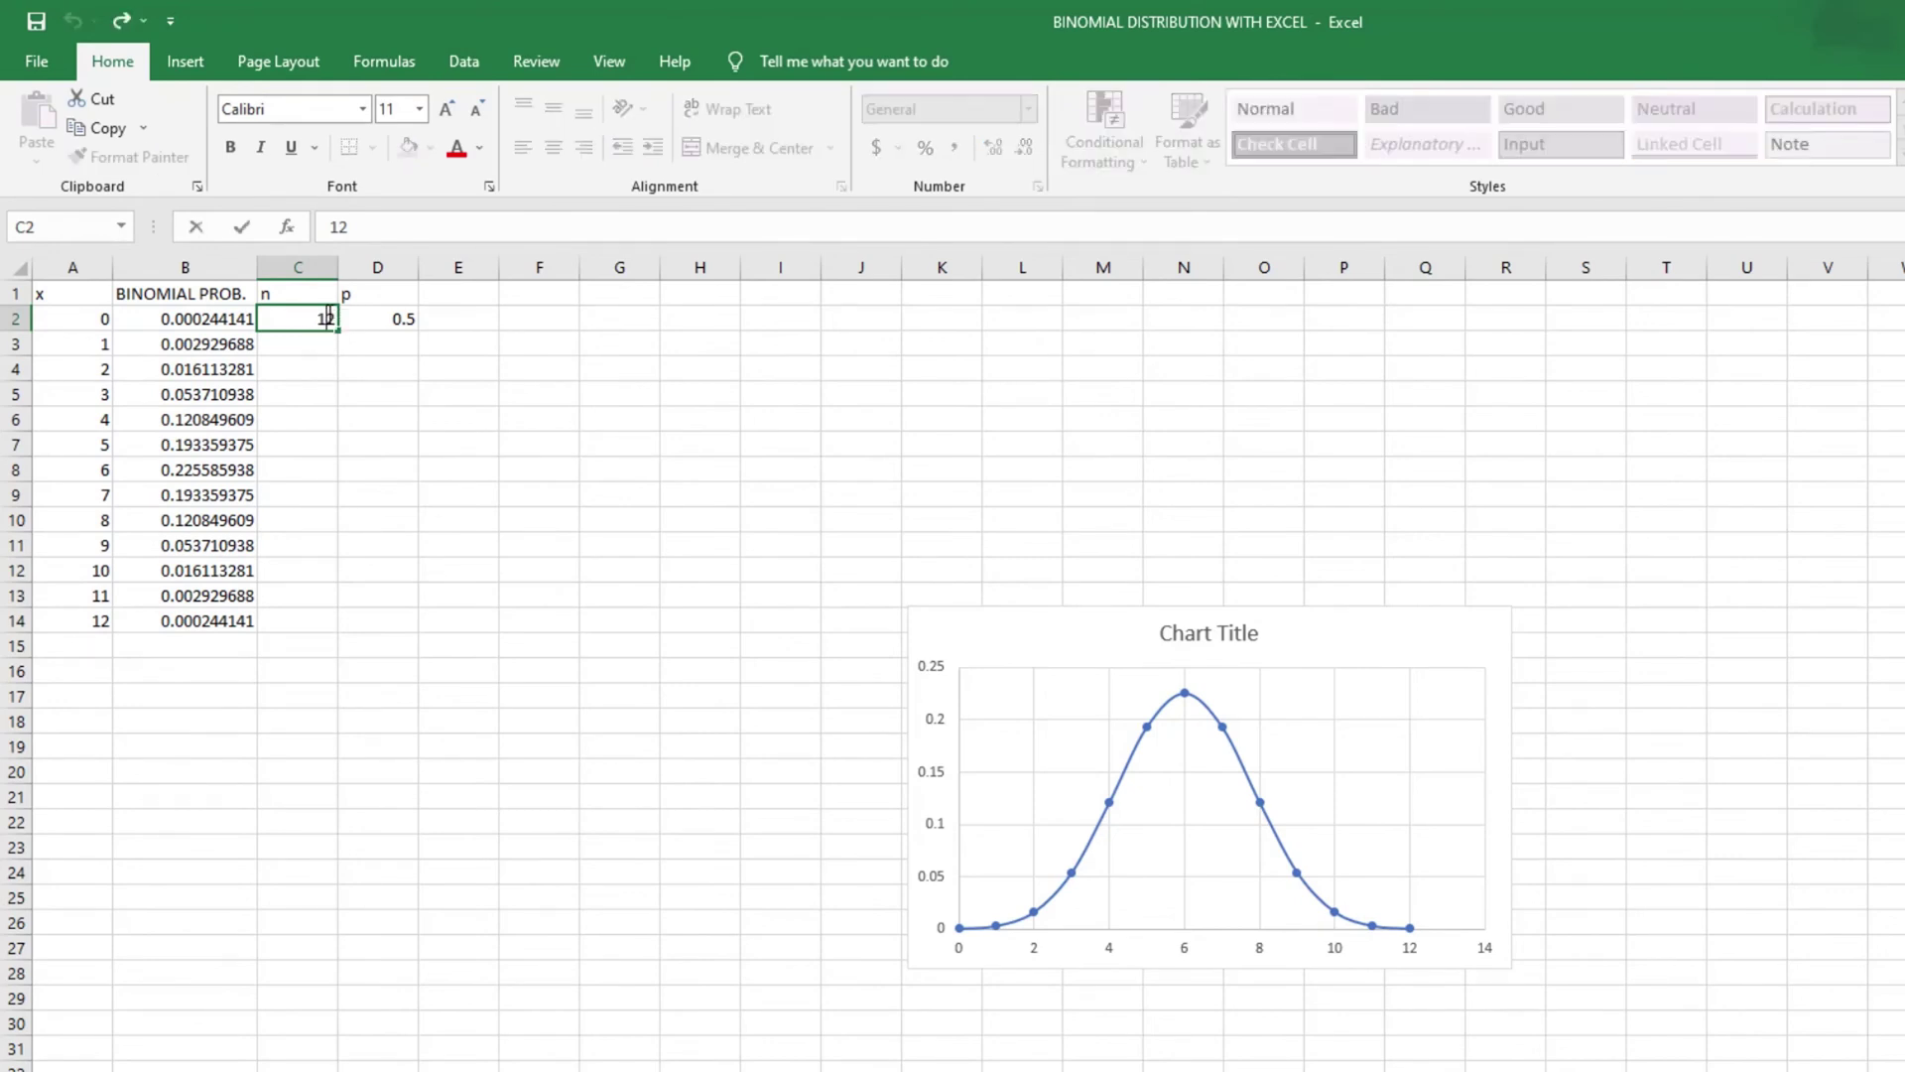
pyautogui.press('BackSpace')
pyautogui.write('20')
pyautogui.press('Return')
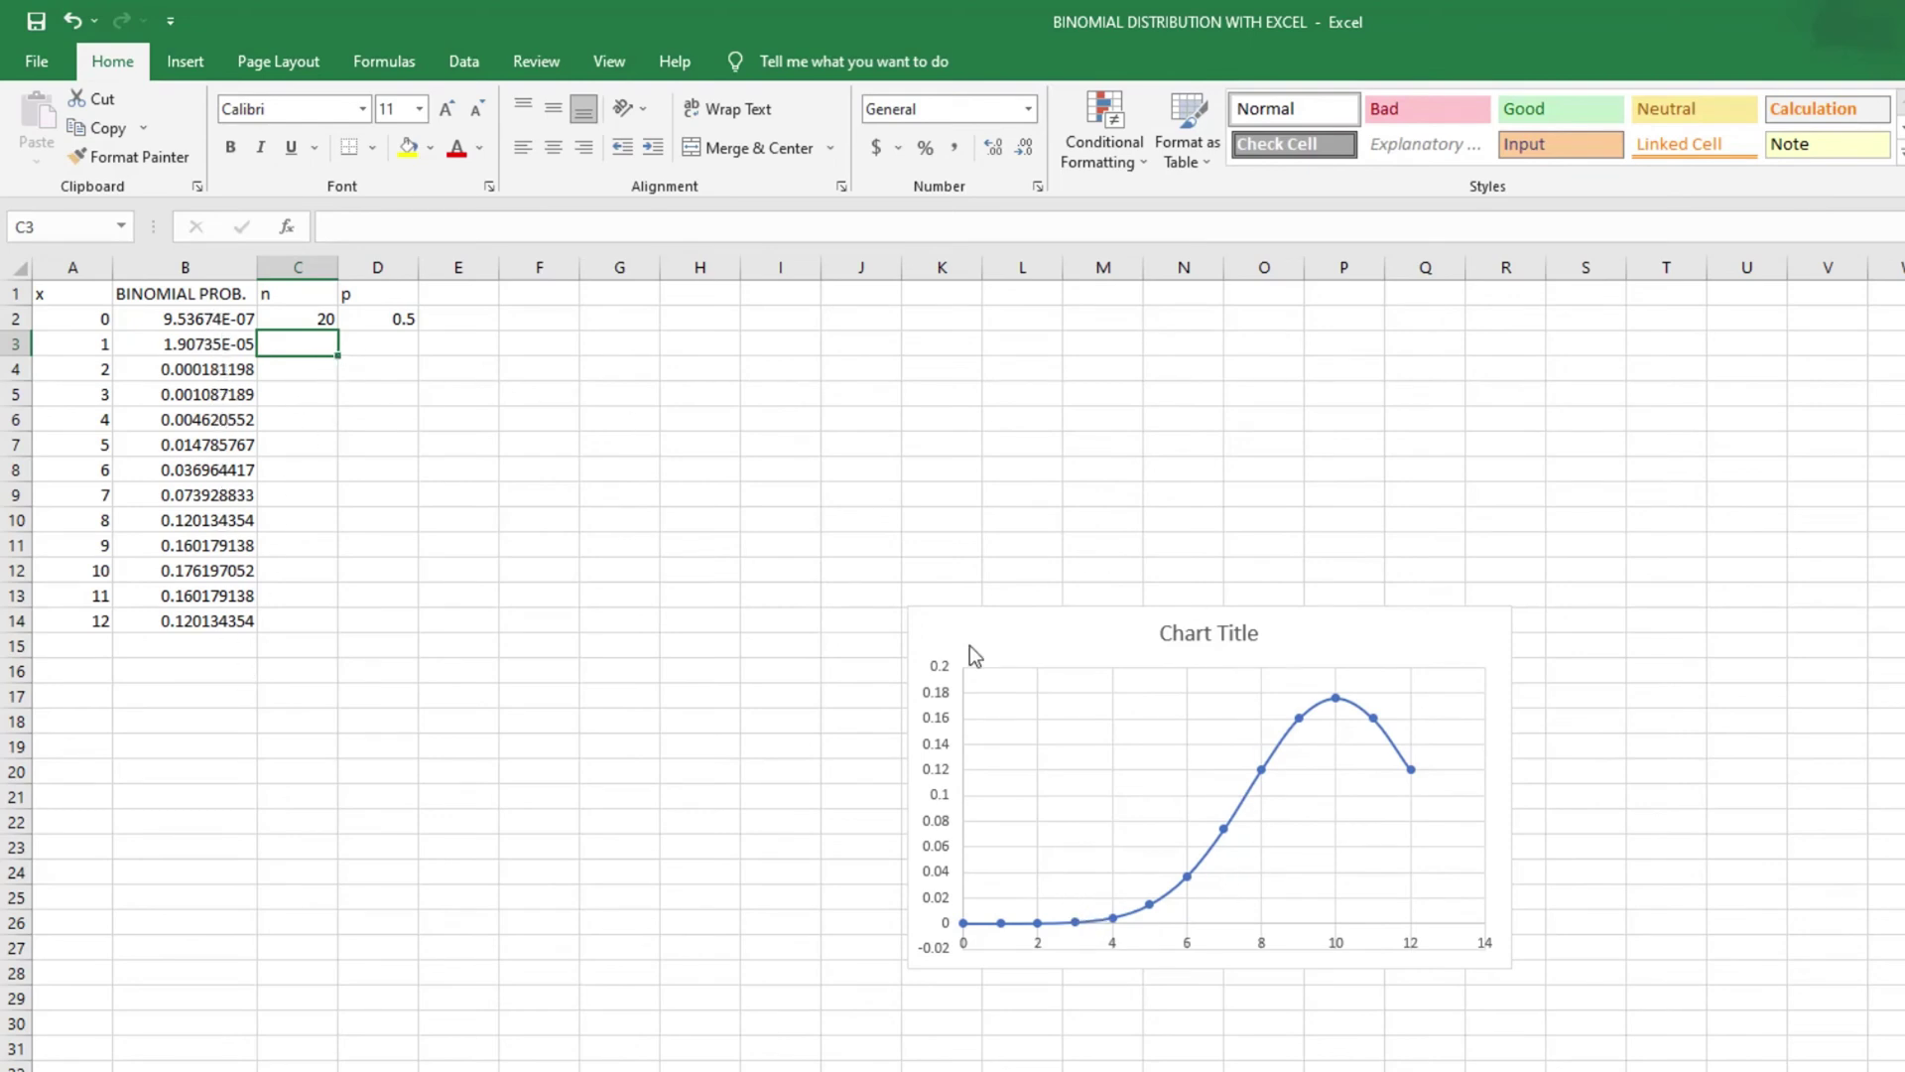
# Set the p value in cell D2 to 0.85
pyautogui.doubleClick(401, 317)
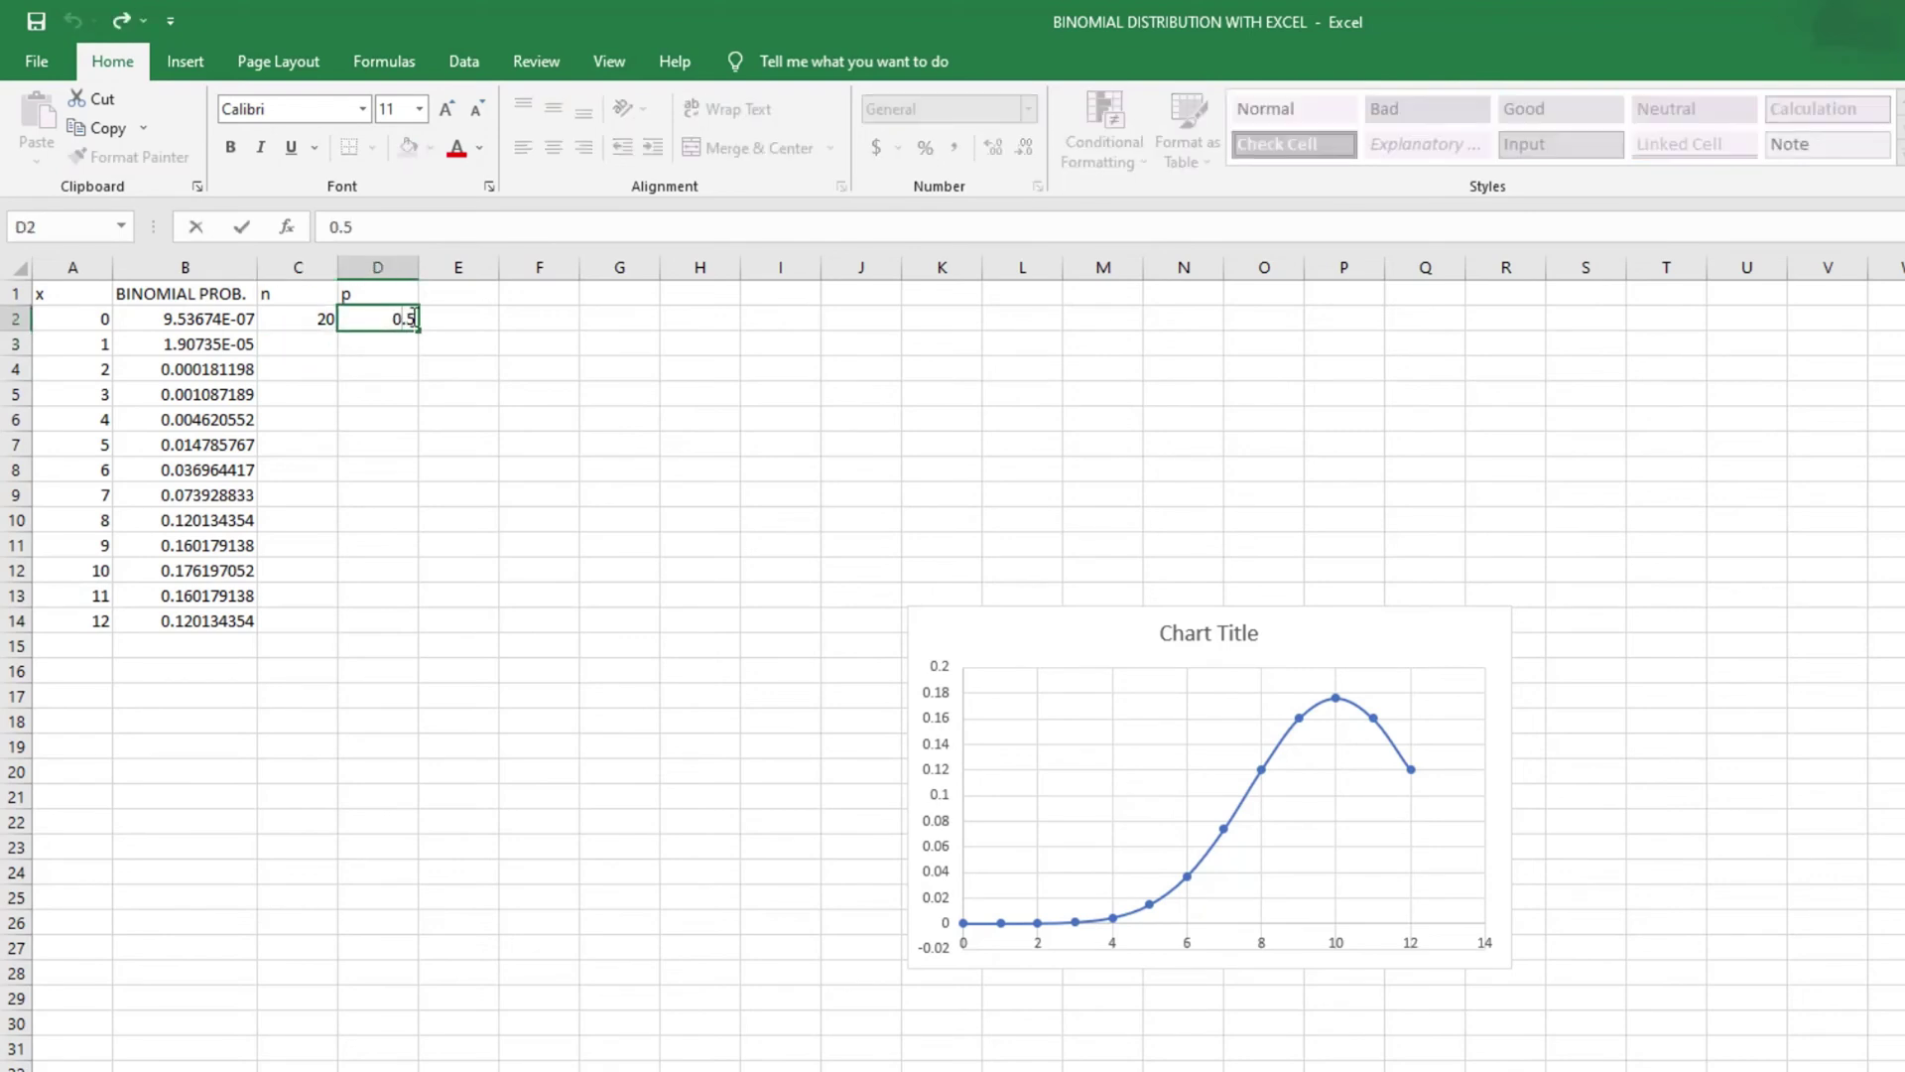
pyautogui.press('BackSpace')
pyautogui.press('BackSpace')
pyautogui.press('Return')
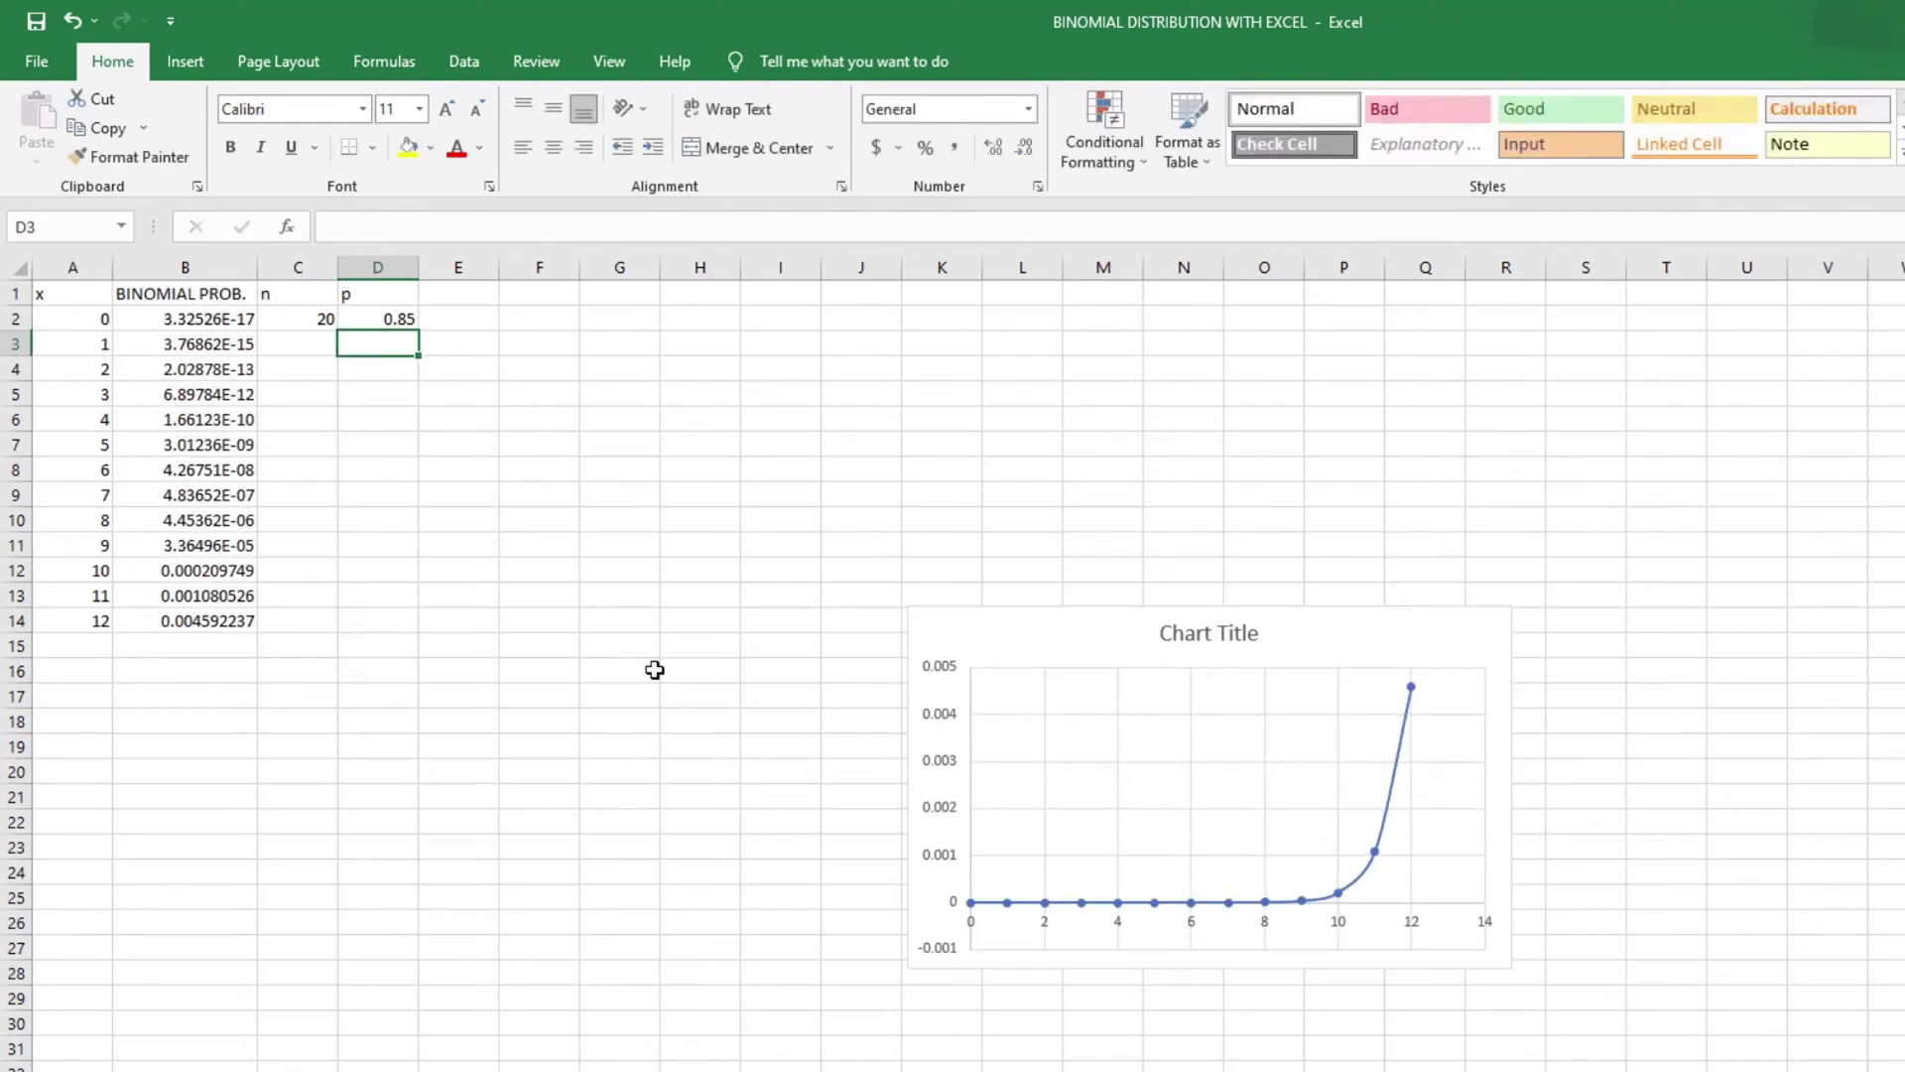
# Set the n value in cell C2 to 12
pyautogui.doubleClick(317, 316)
pyautogui.doubleClick(280, 318)
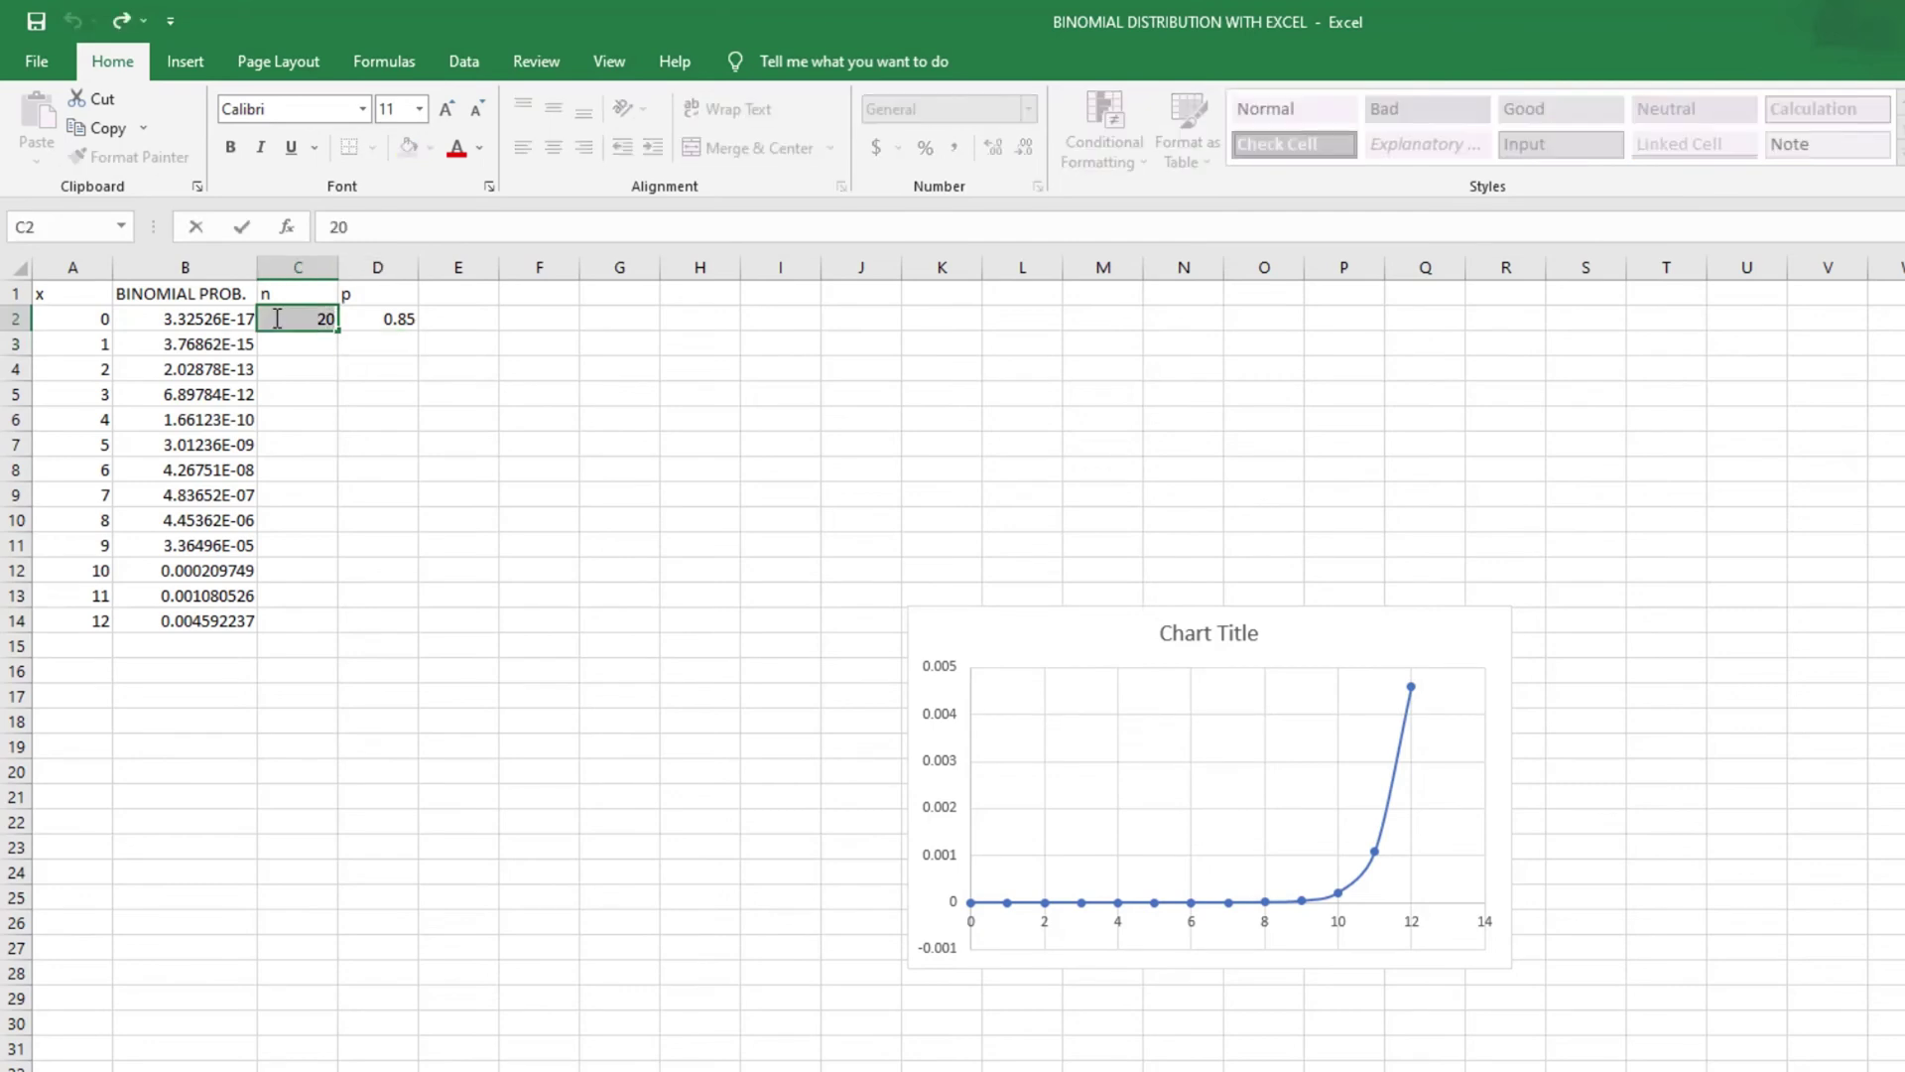
pyautogui.write('1')
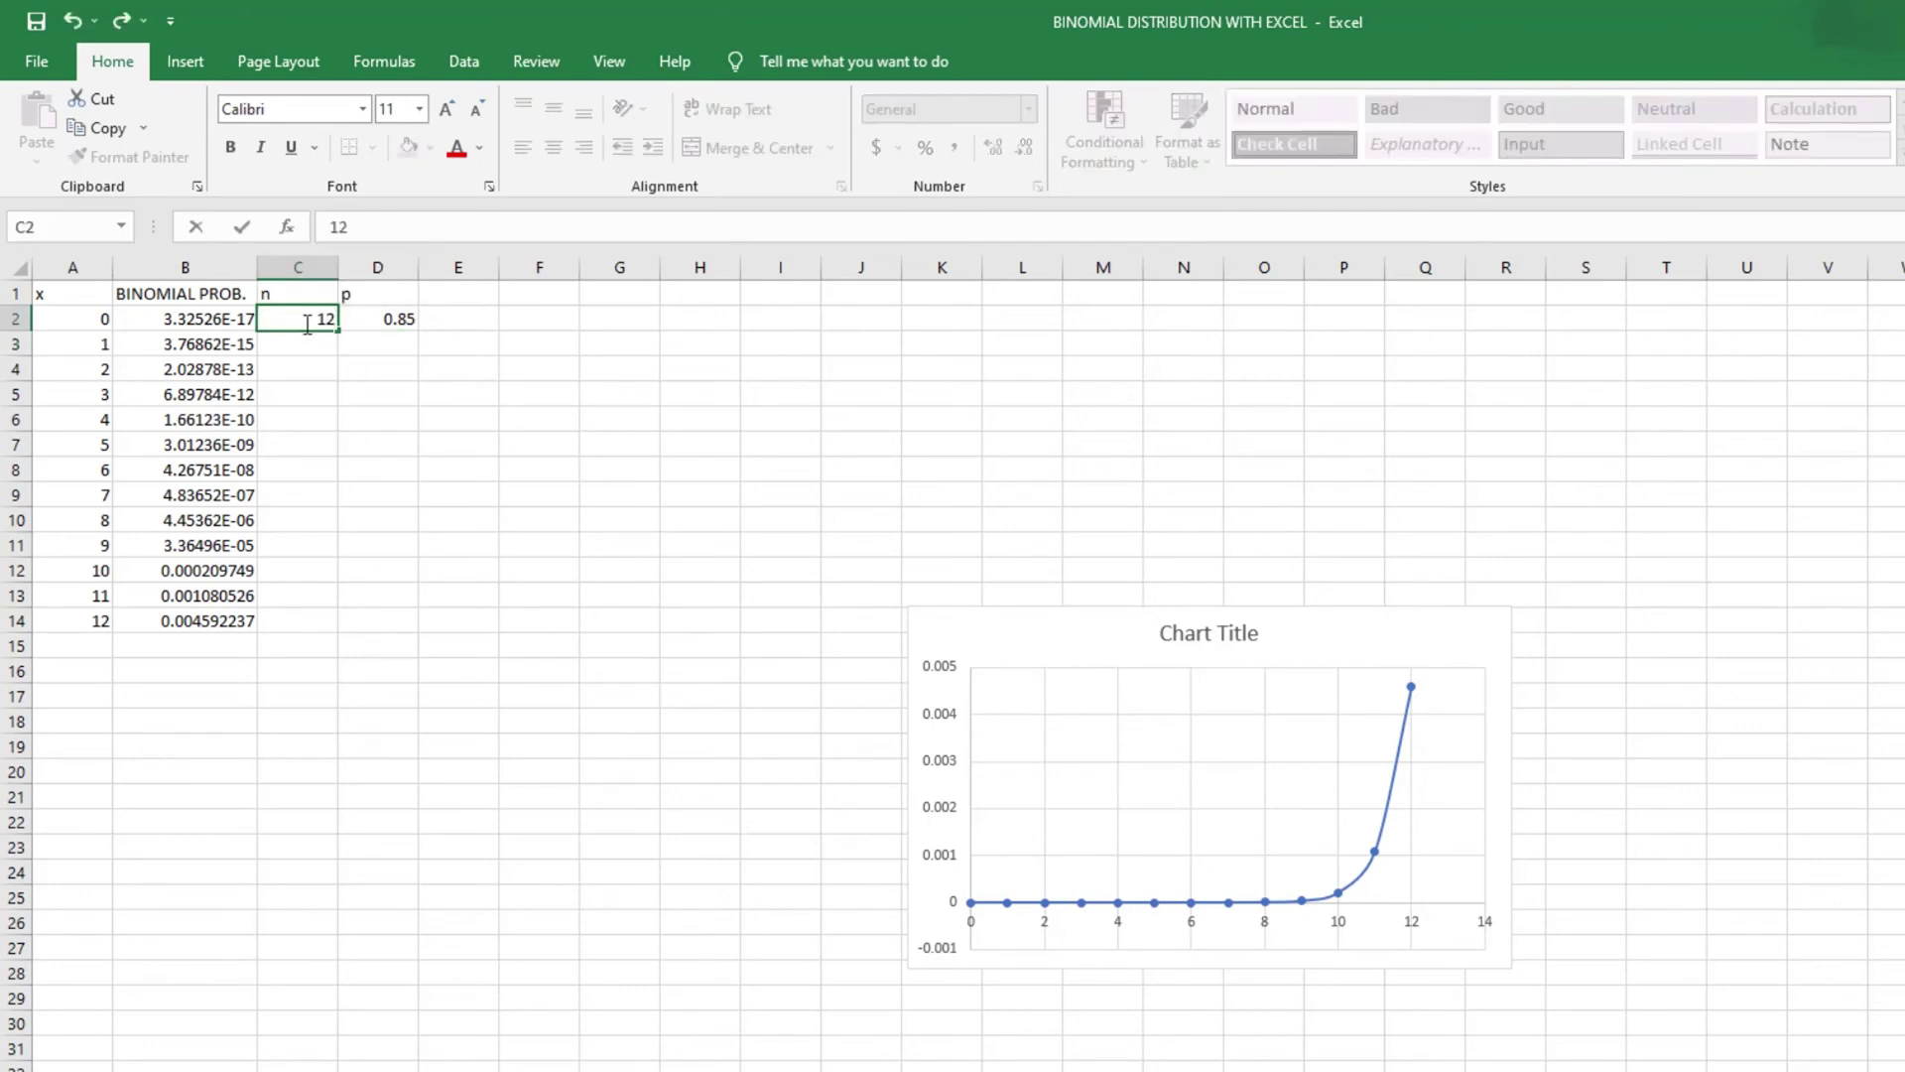
pyautogui.write('2')
# Set the p value in cell D2 to 0.5
pyautogui.click(407, 317)
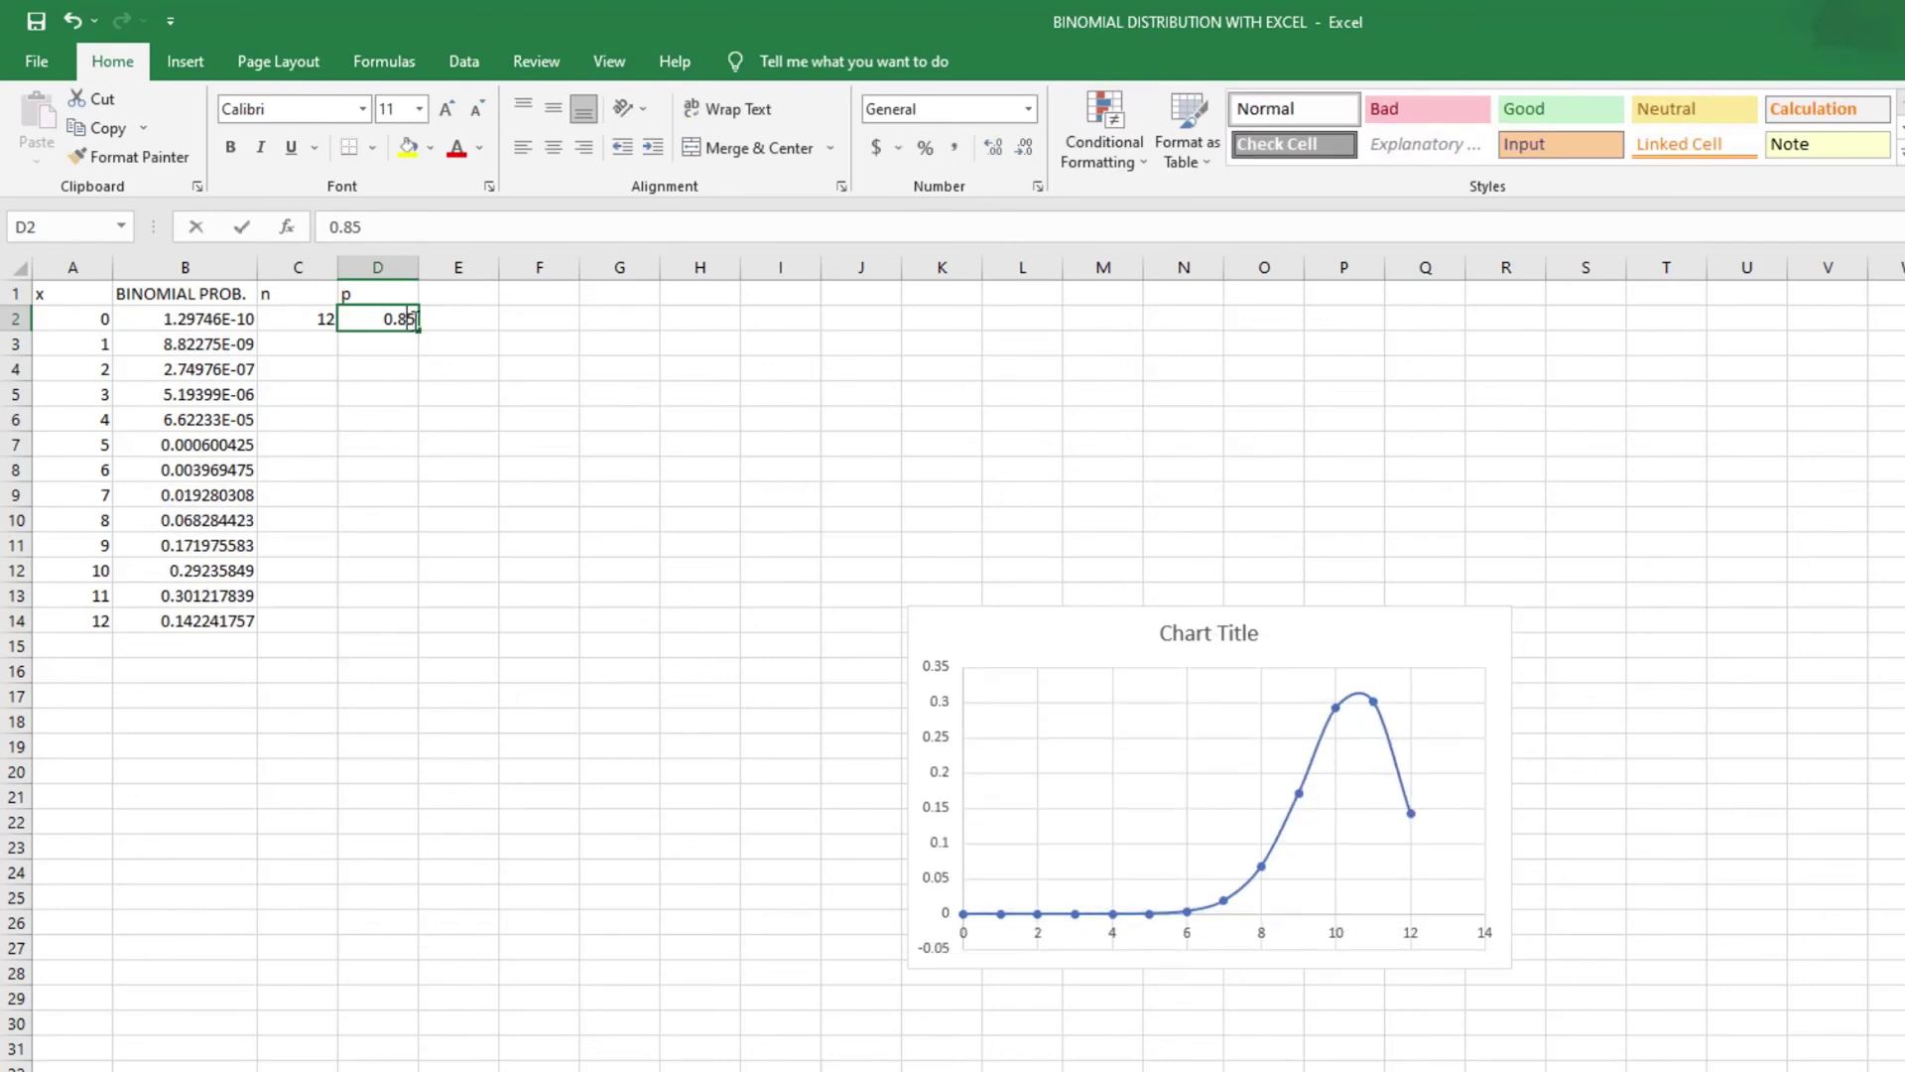
pyautogui.doubleClick(412, 317)
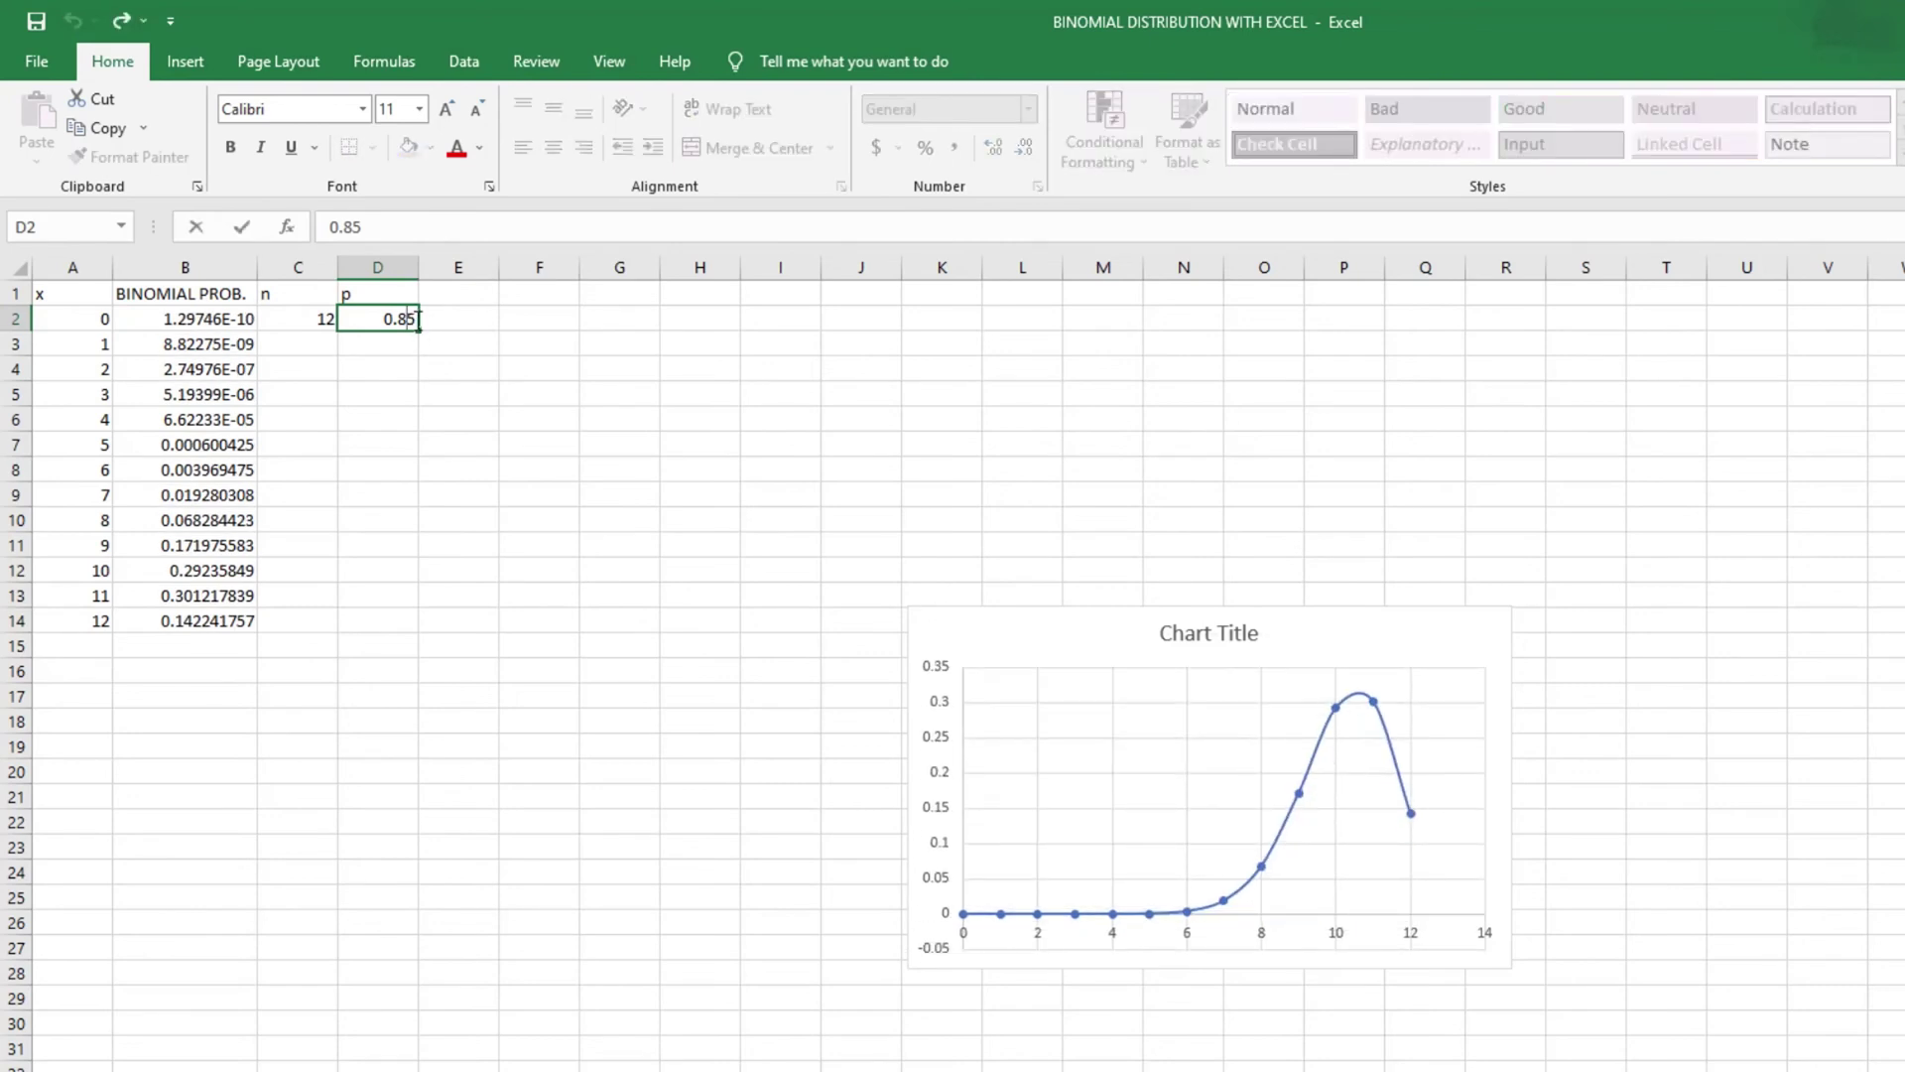
pyautogui.doubleClick(417, 318)
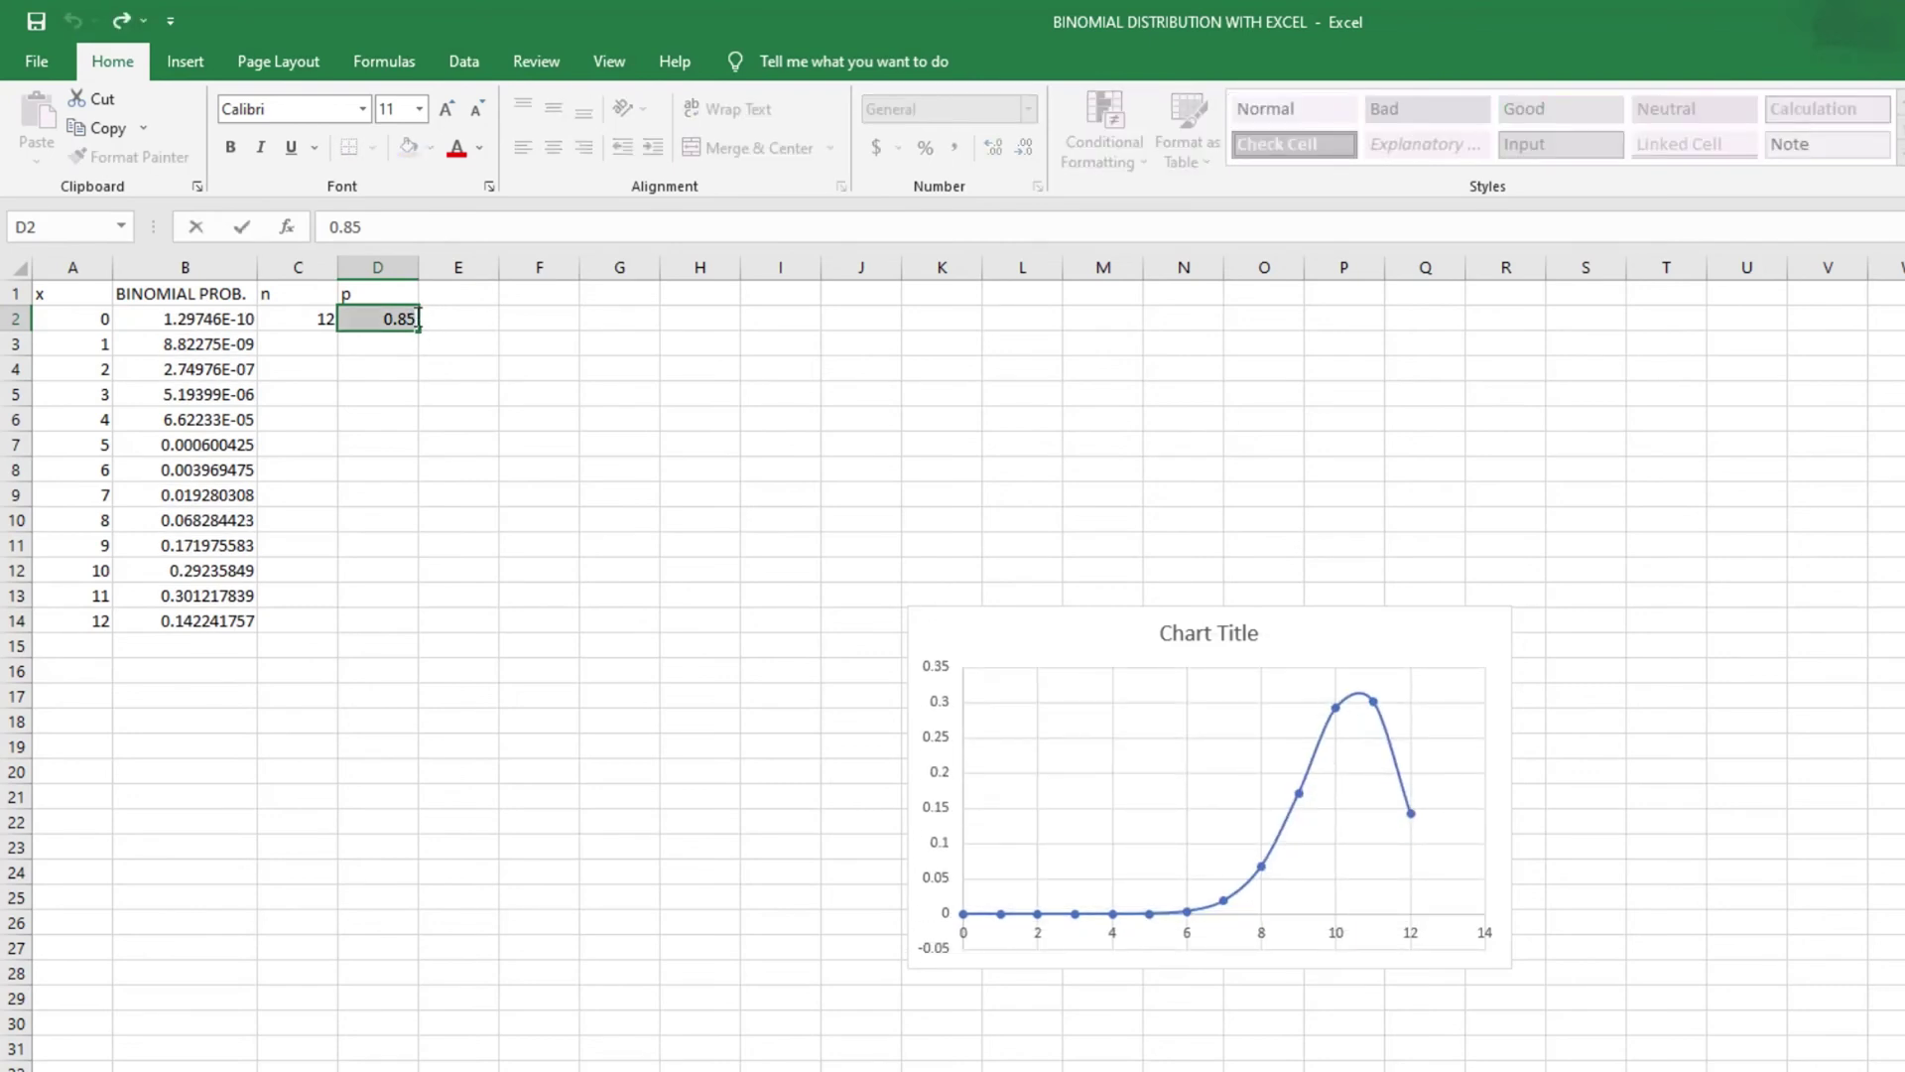
pyautogui.write('0.5')
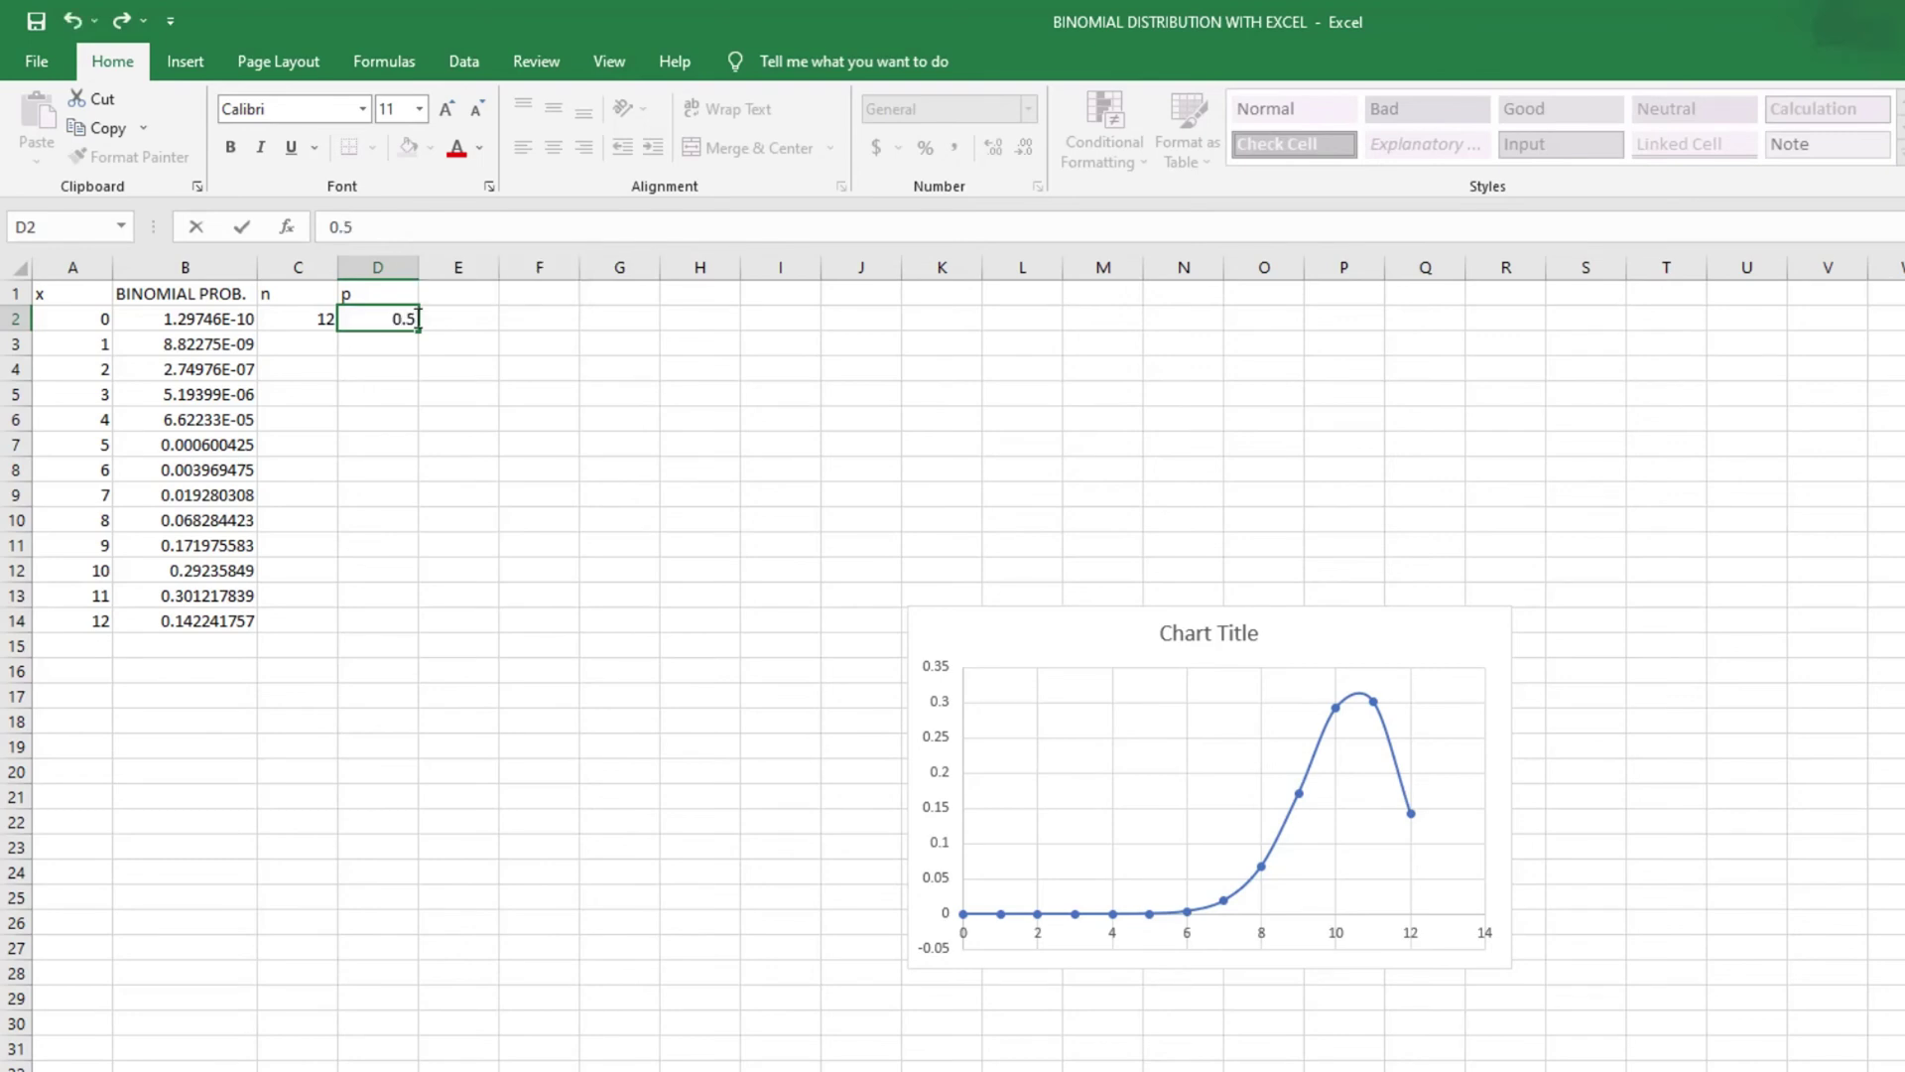
pyautogui.press('Return')
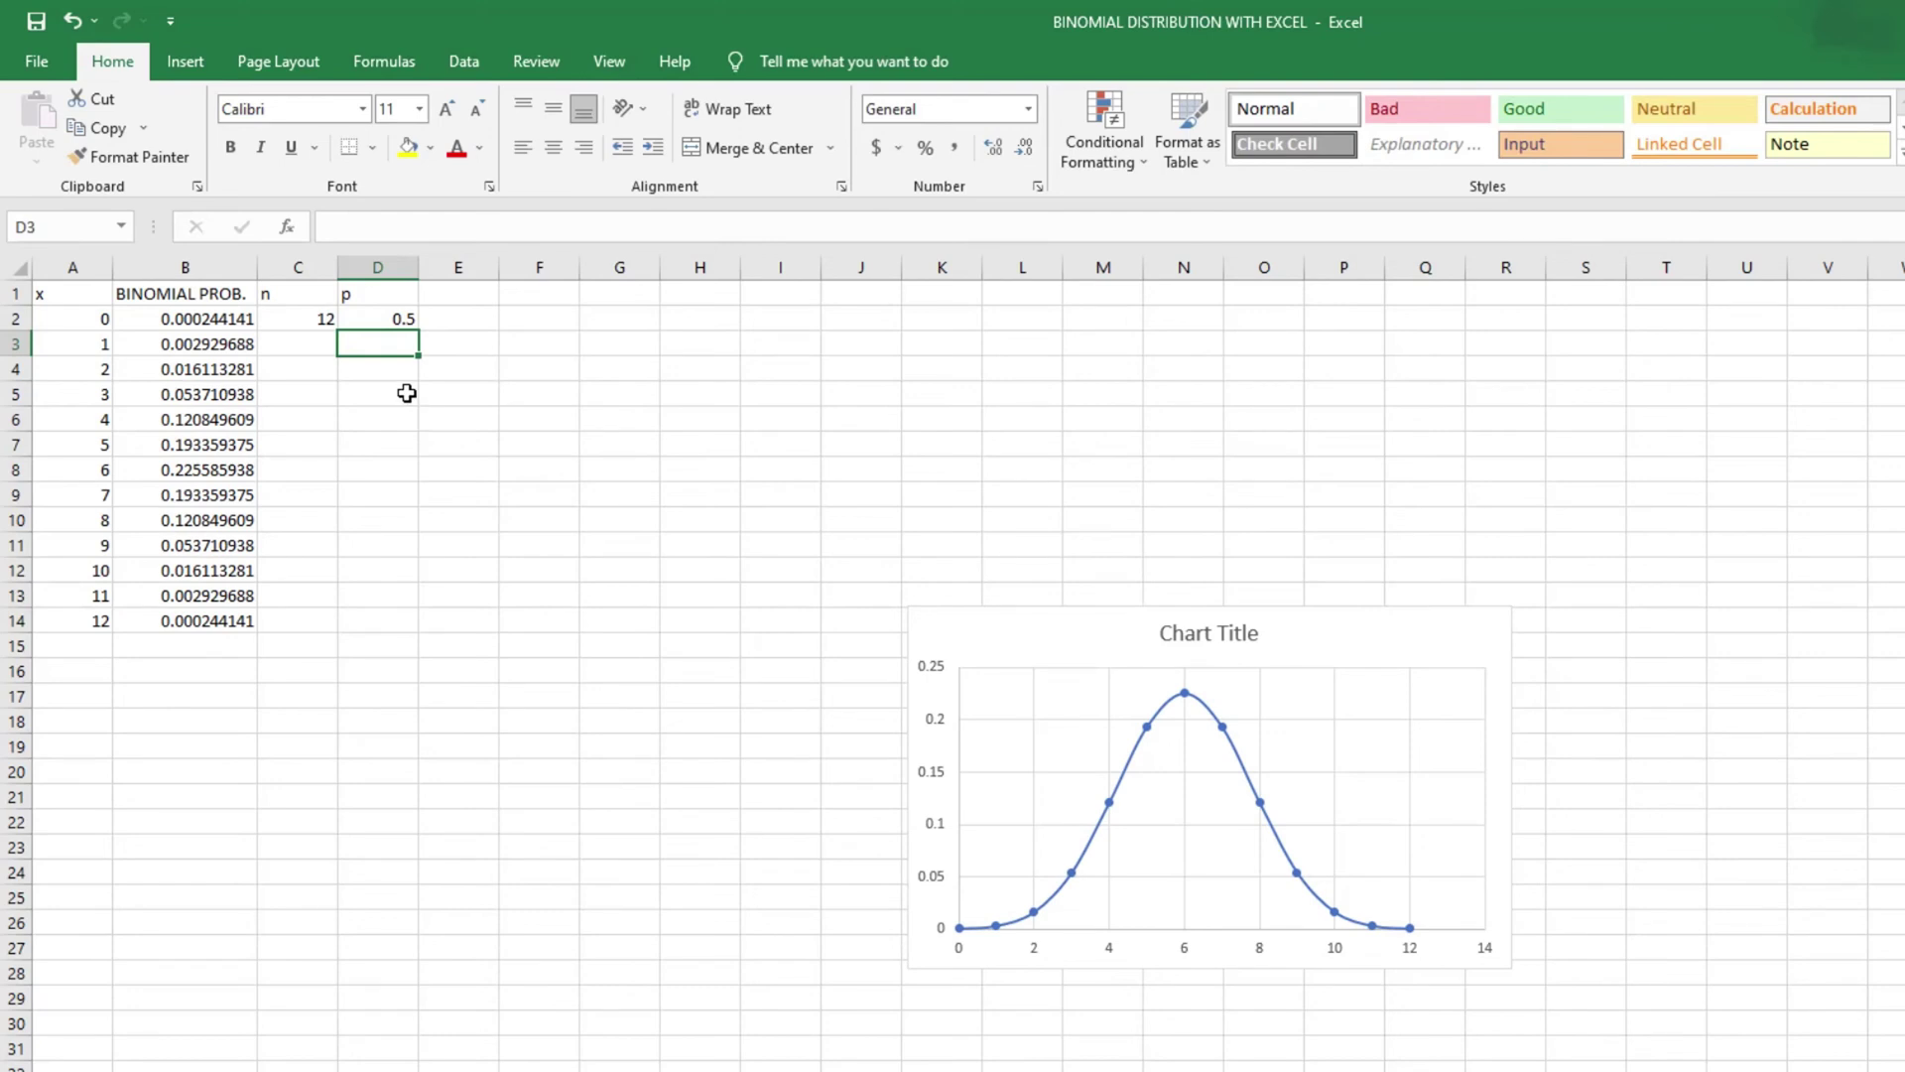
# Change the cumulative argument of B2's BINOM.DIST formula to TRUE, and fill the formula down to B14
pyautogui.doubleClick(229, 316)
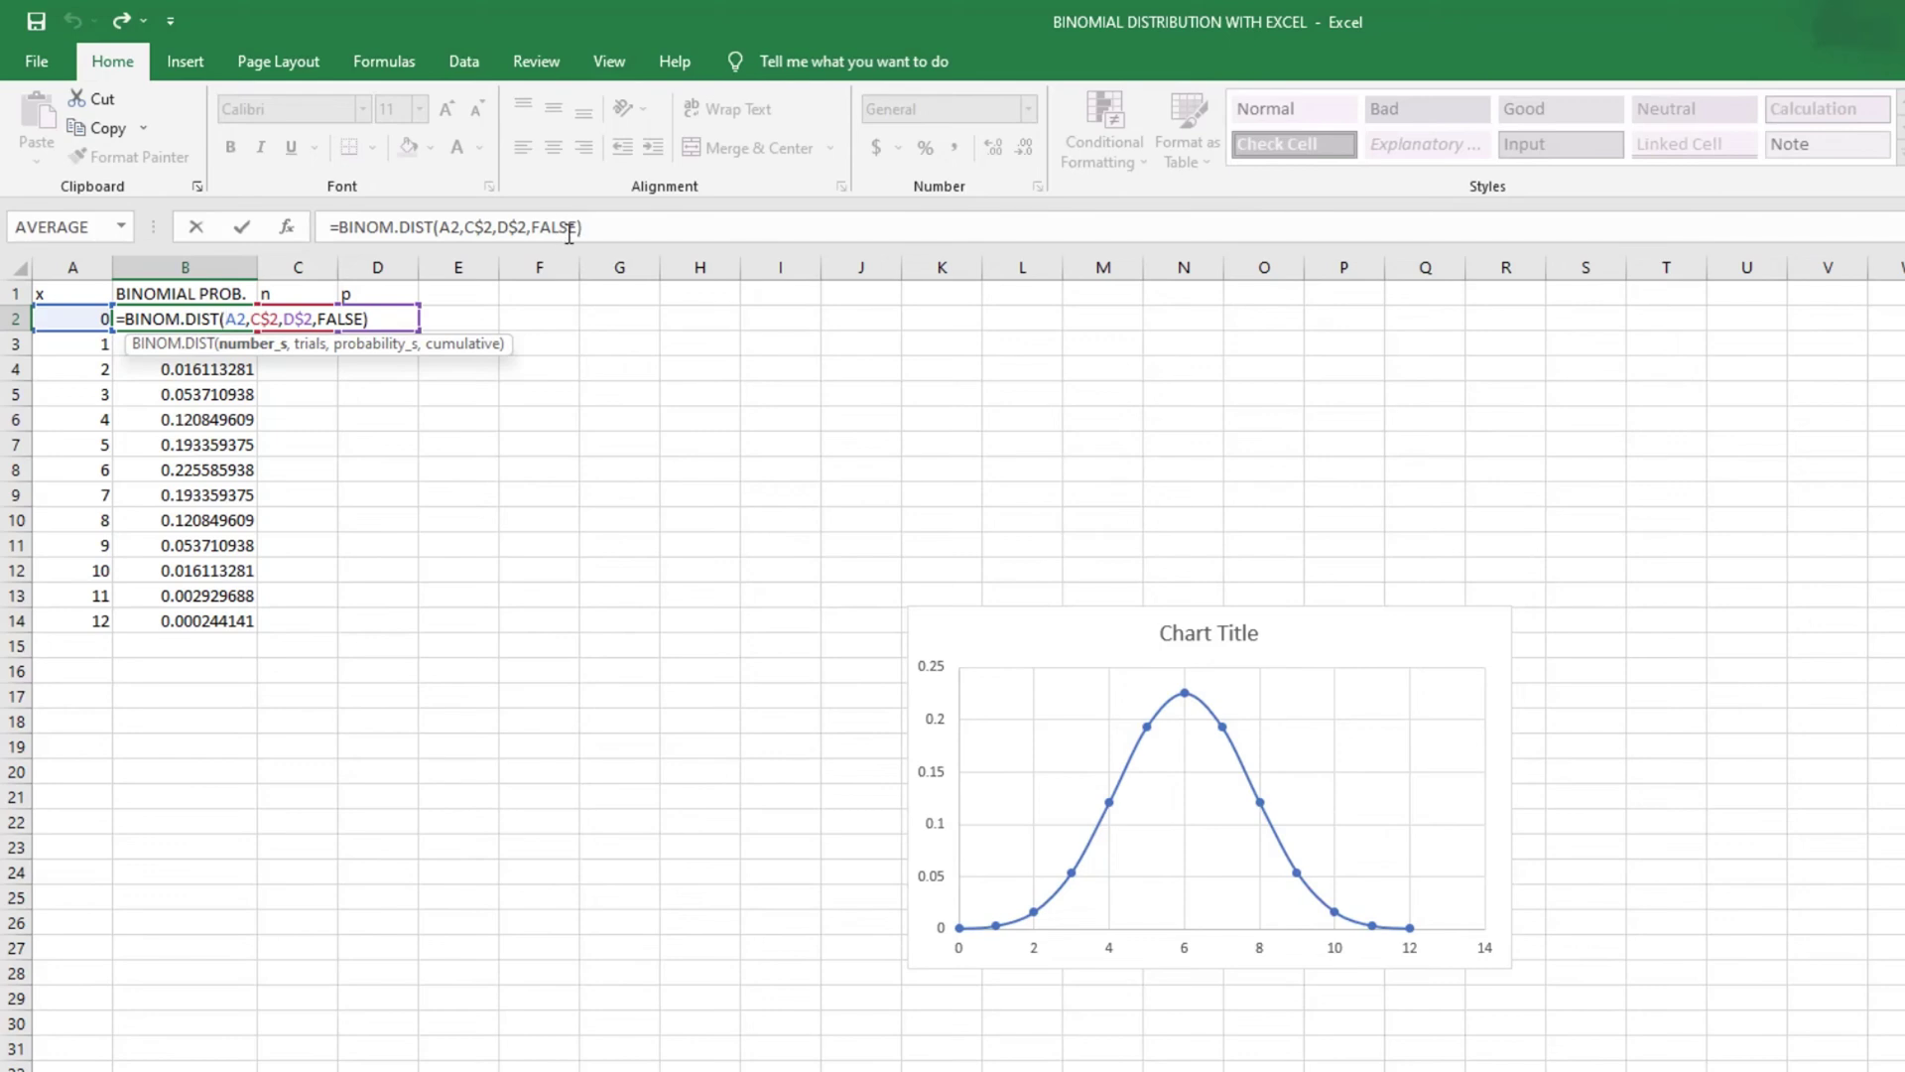
pyautogui.click(561, 226)
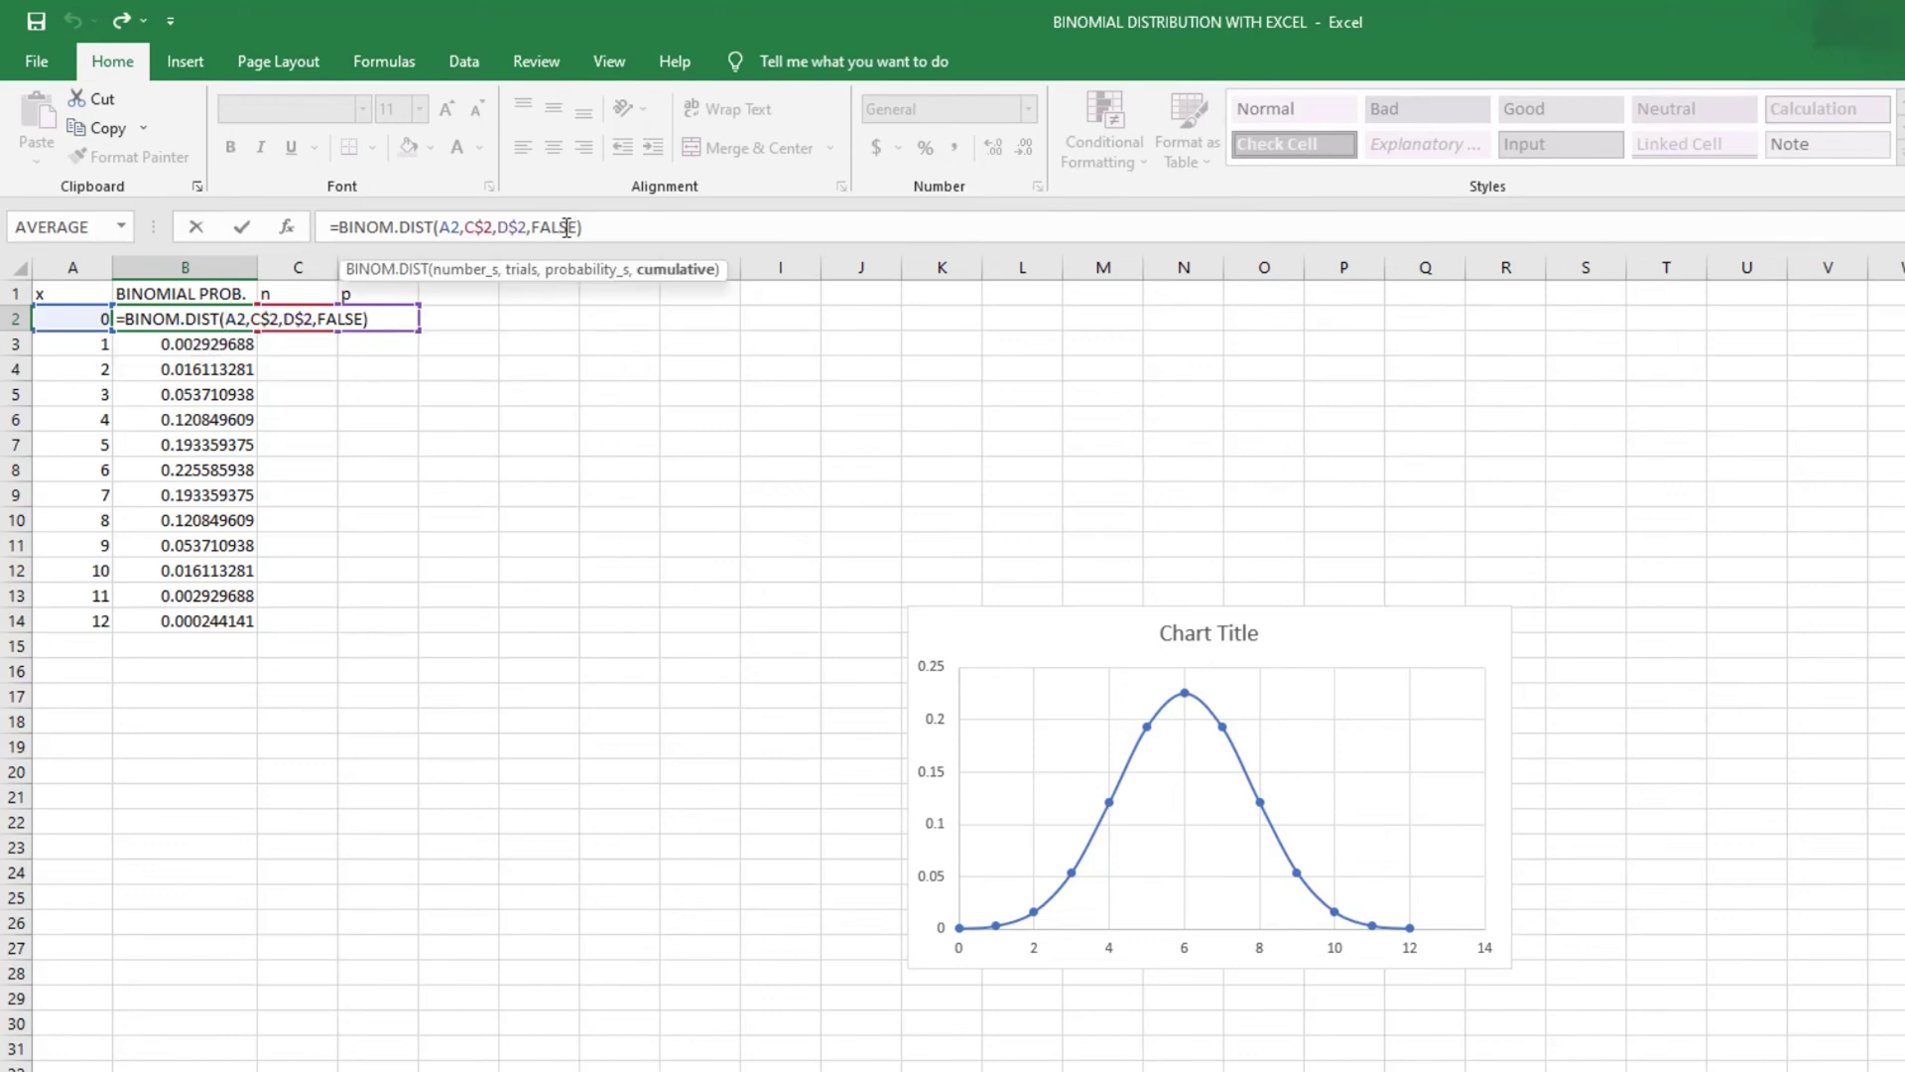
pyautogui.moveTo(578, 227); pyautogui.dragTo(536, 221)
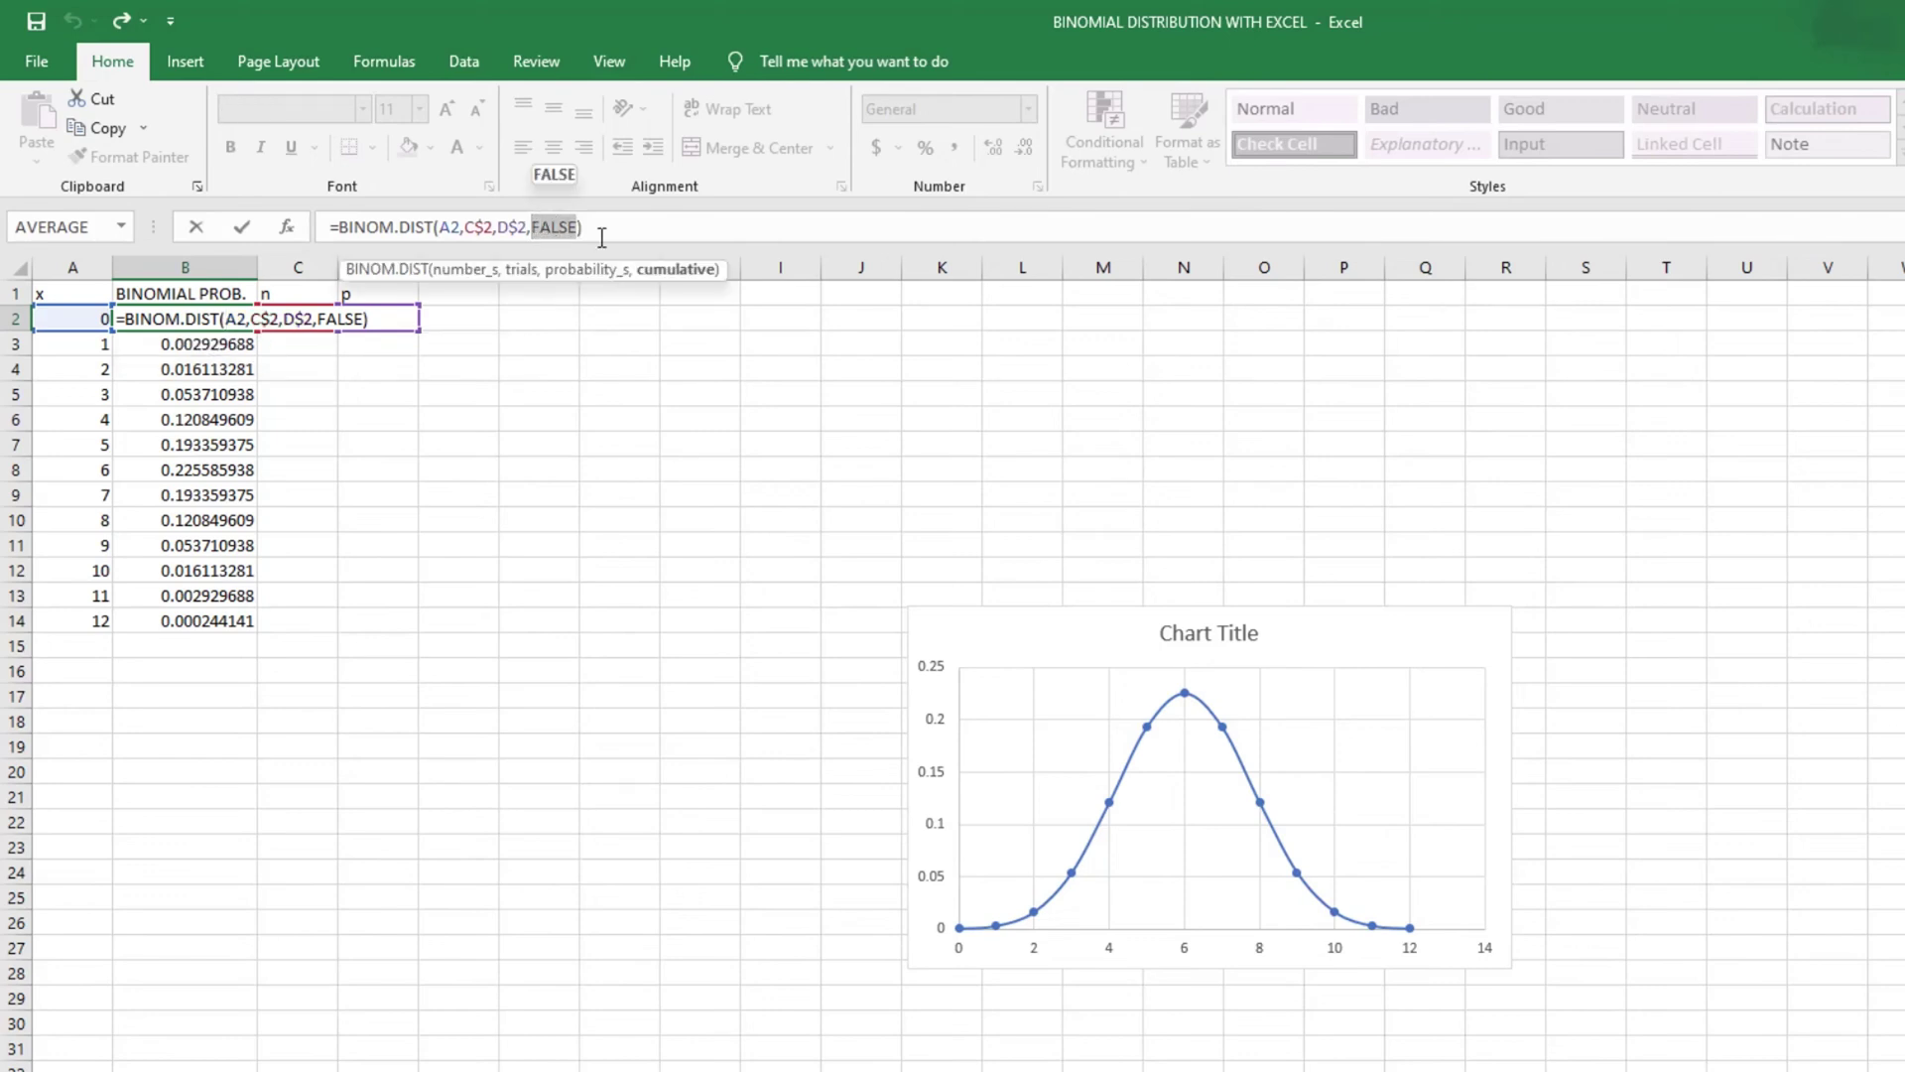
pyautogui.write('T')
pyautogui.write('RUE')
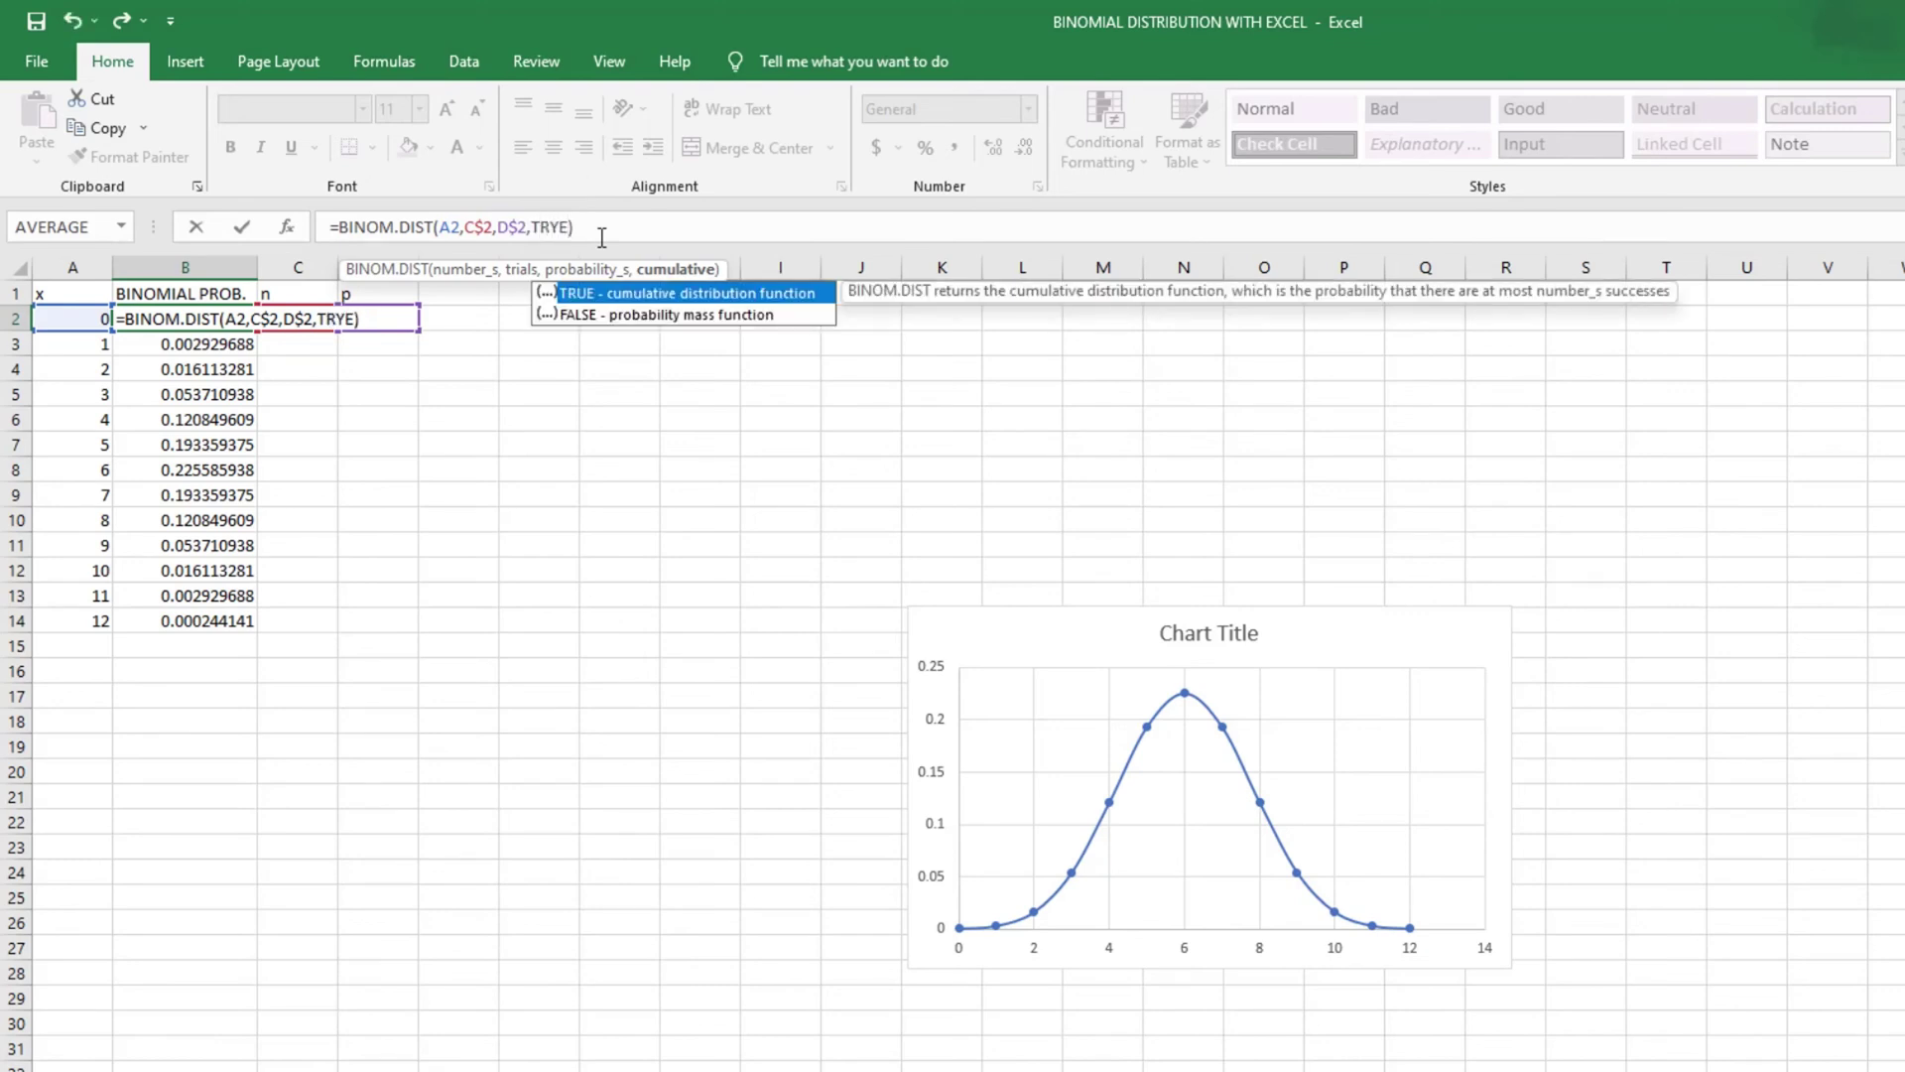
pyautogui.press('BackSpace')
pyautogui.press('BackSpace')
pyautogui.write('UE')
pyautogui.press('Return')
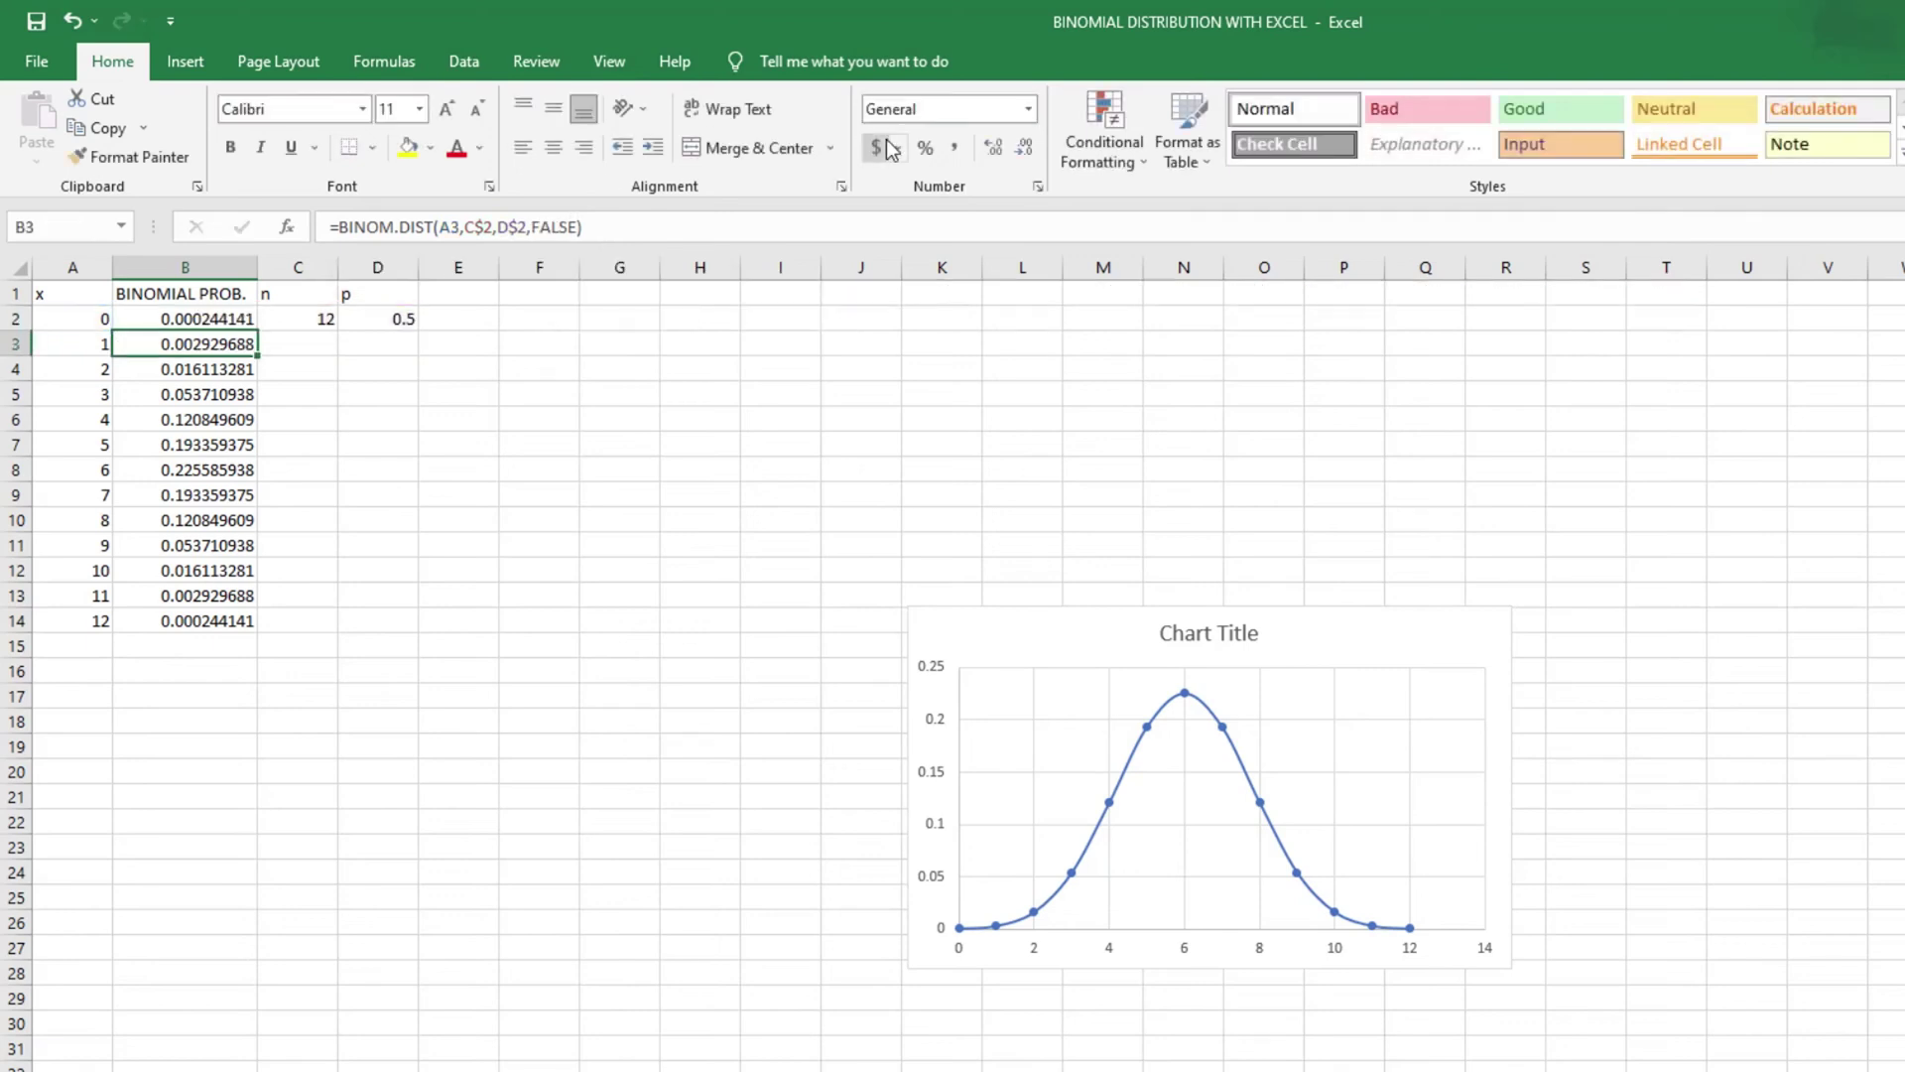
pyautogui.click(241, 317)
pyautogui.moveTo(255, 331); pyautogui.dragTo(245, 635)
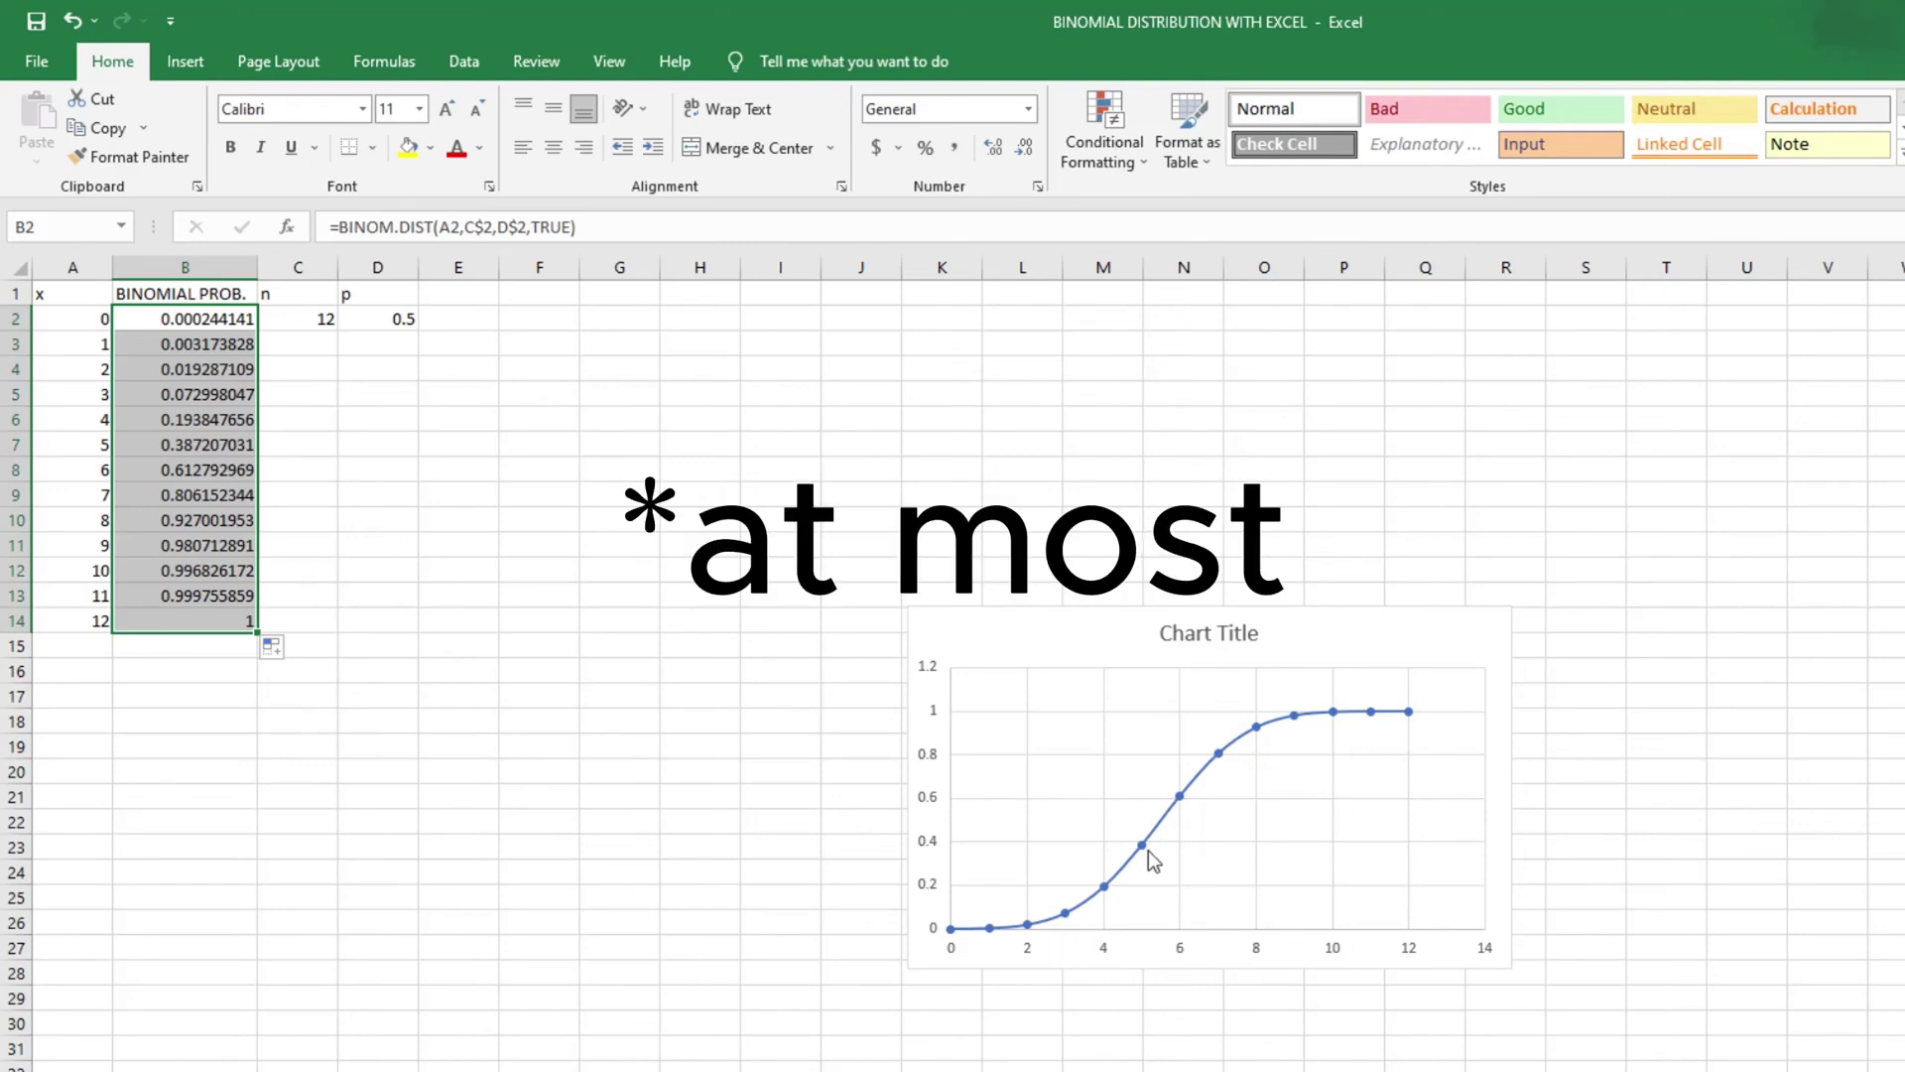
# Inspect the cumulative probabilities of the chart points at x = 5, 10, 8 and 12
pyautogui.moveTo(1145, 849)
pyautogui.moveTo(1330, 712)
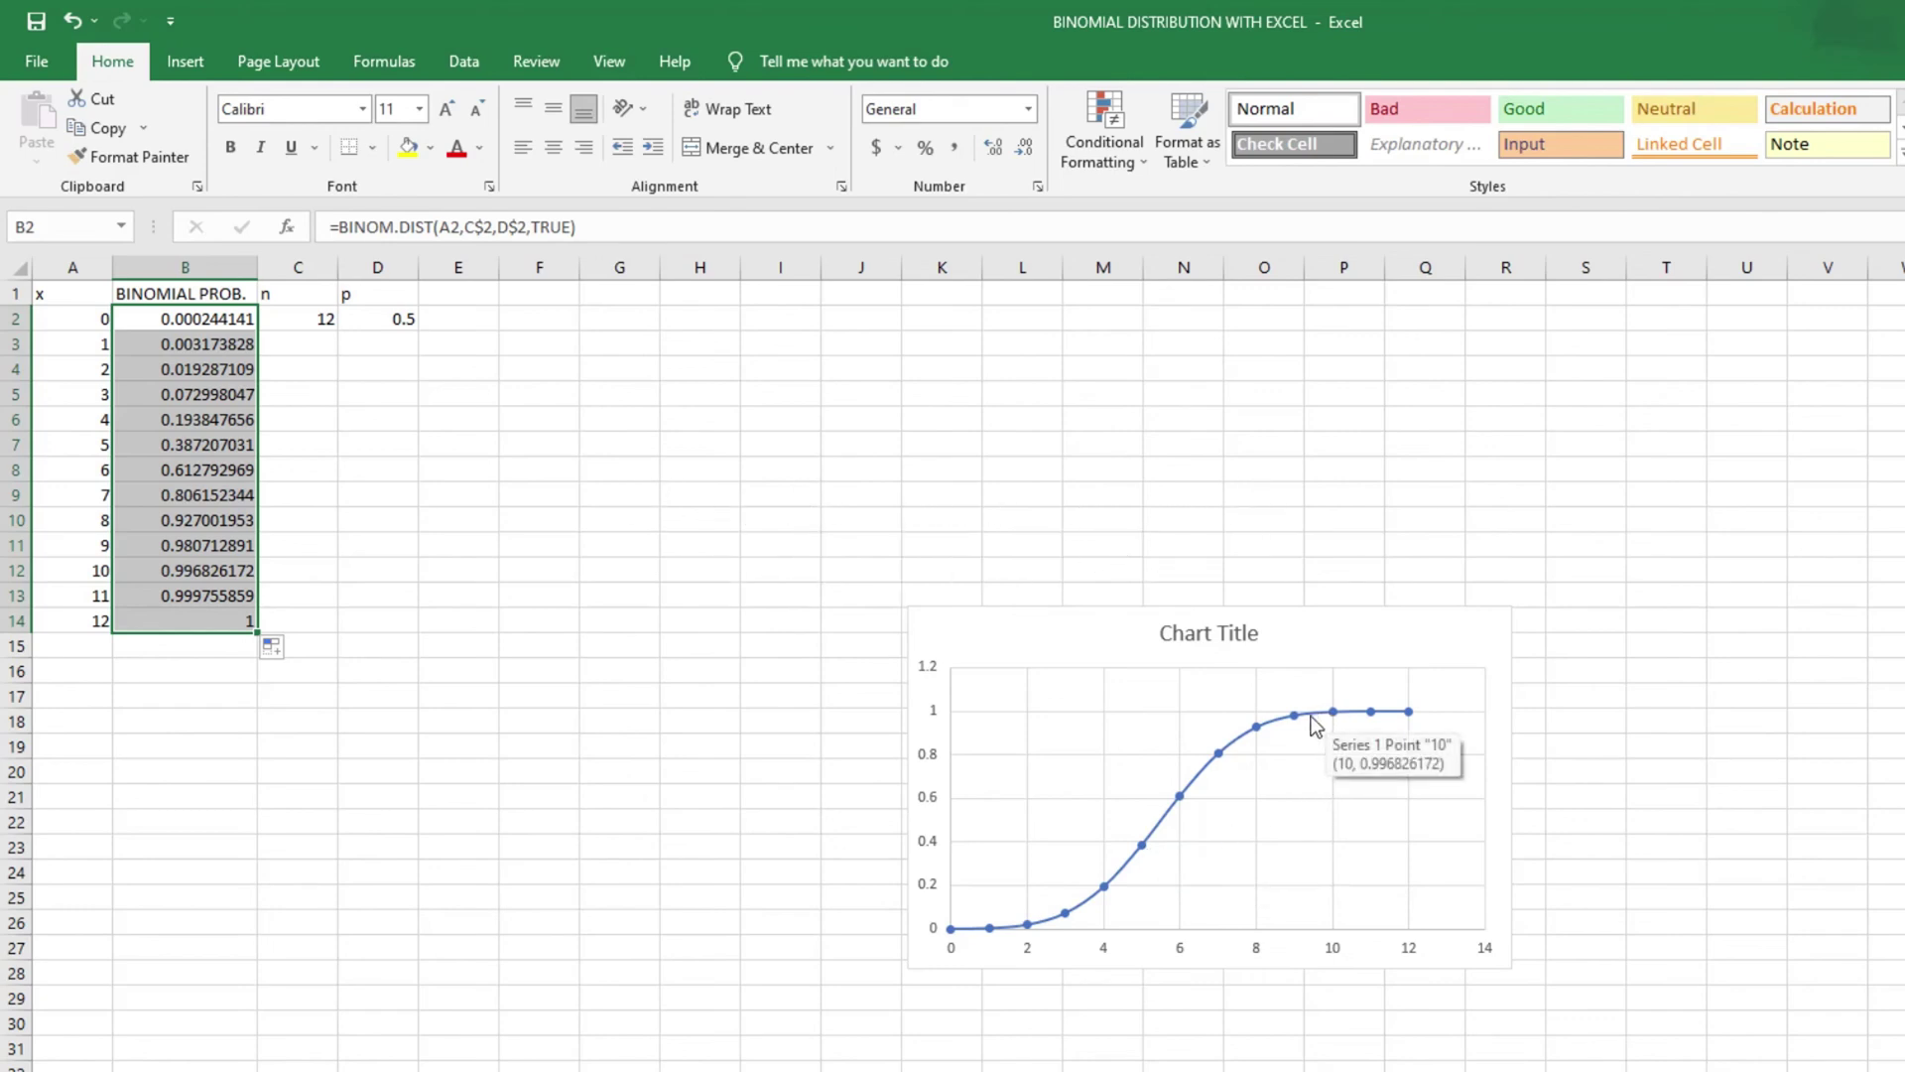
pyautogui.moveTo(1258, 726)
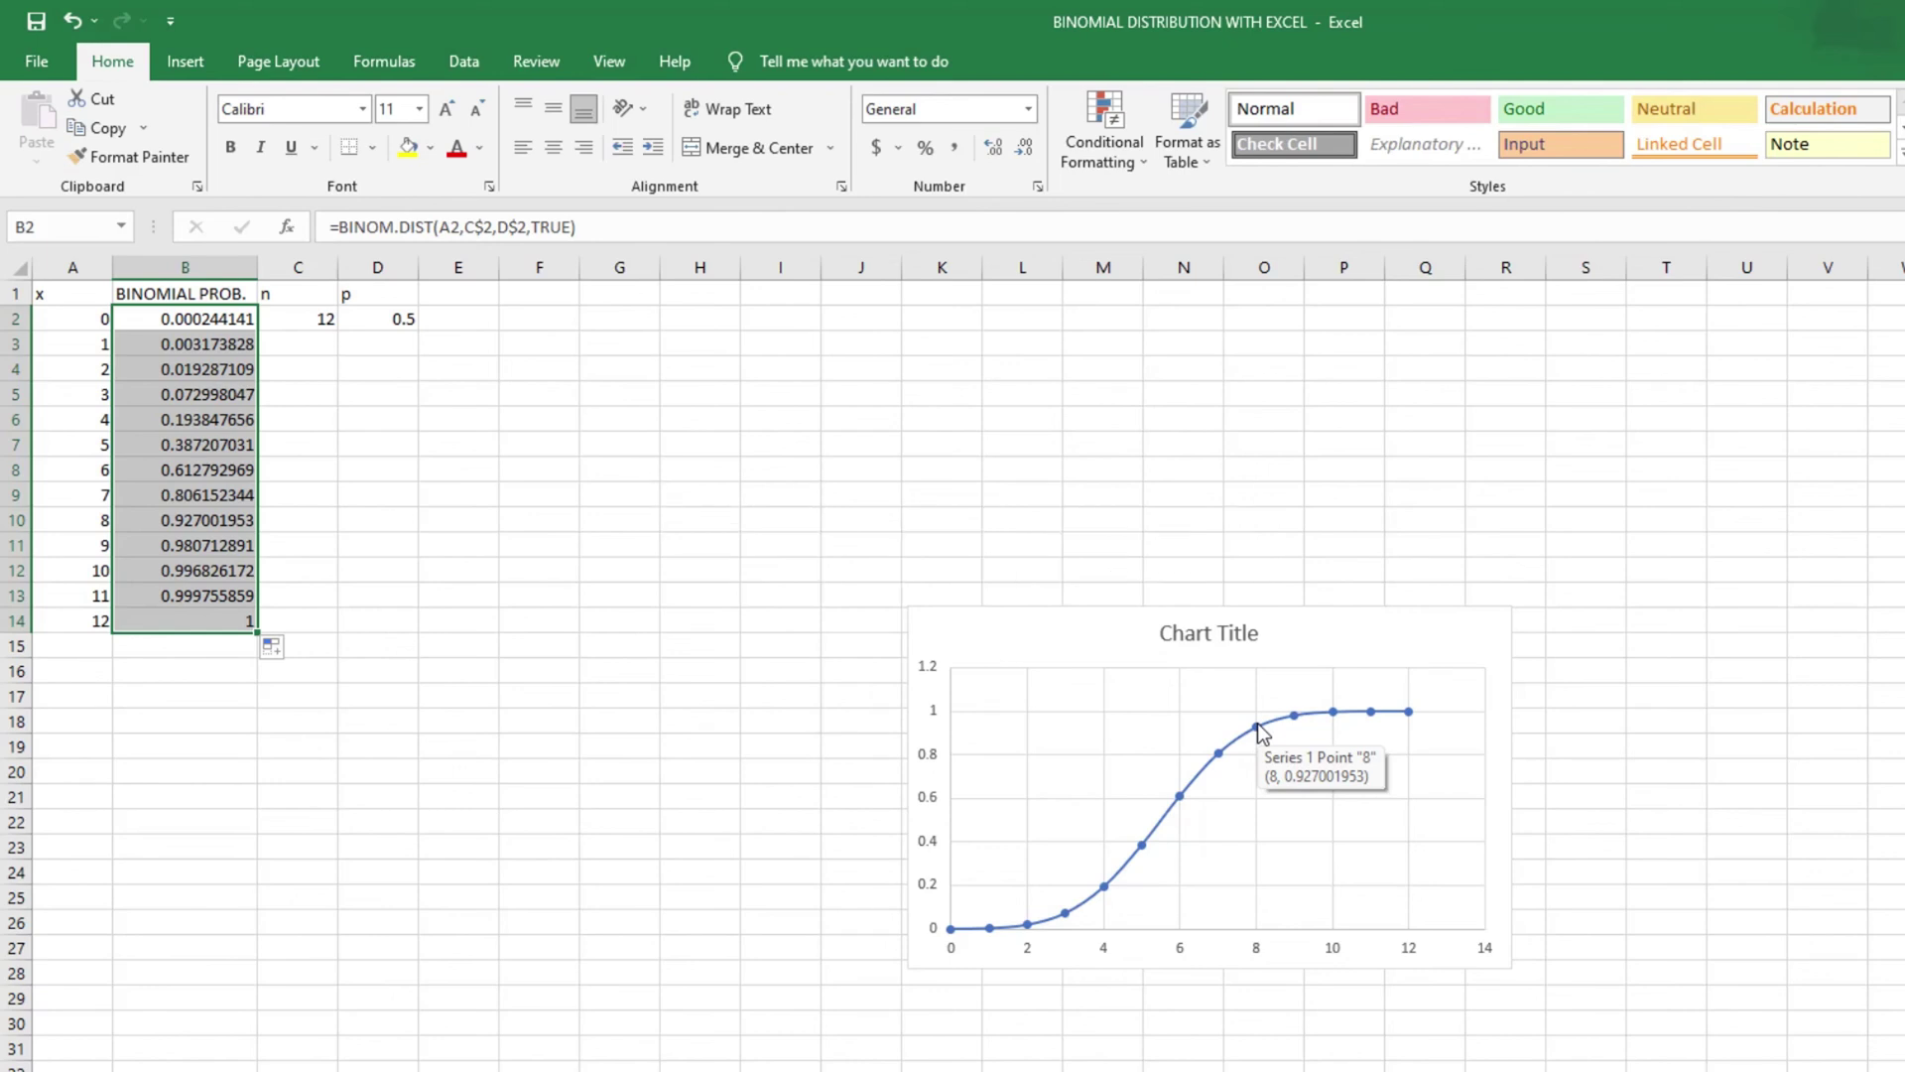
pyautogui.moveTo(1411, 714)
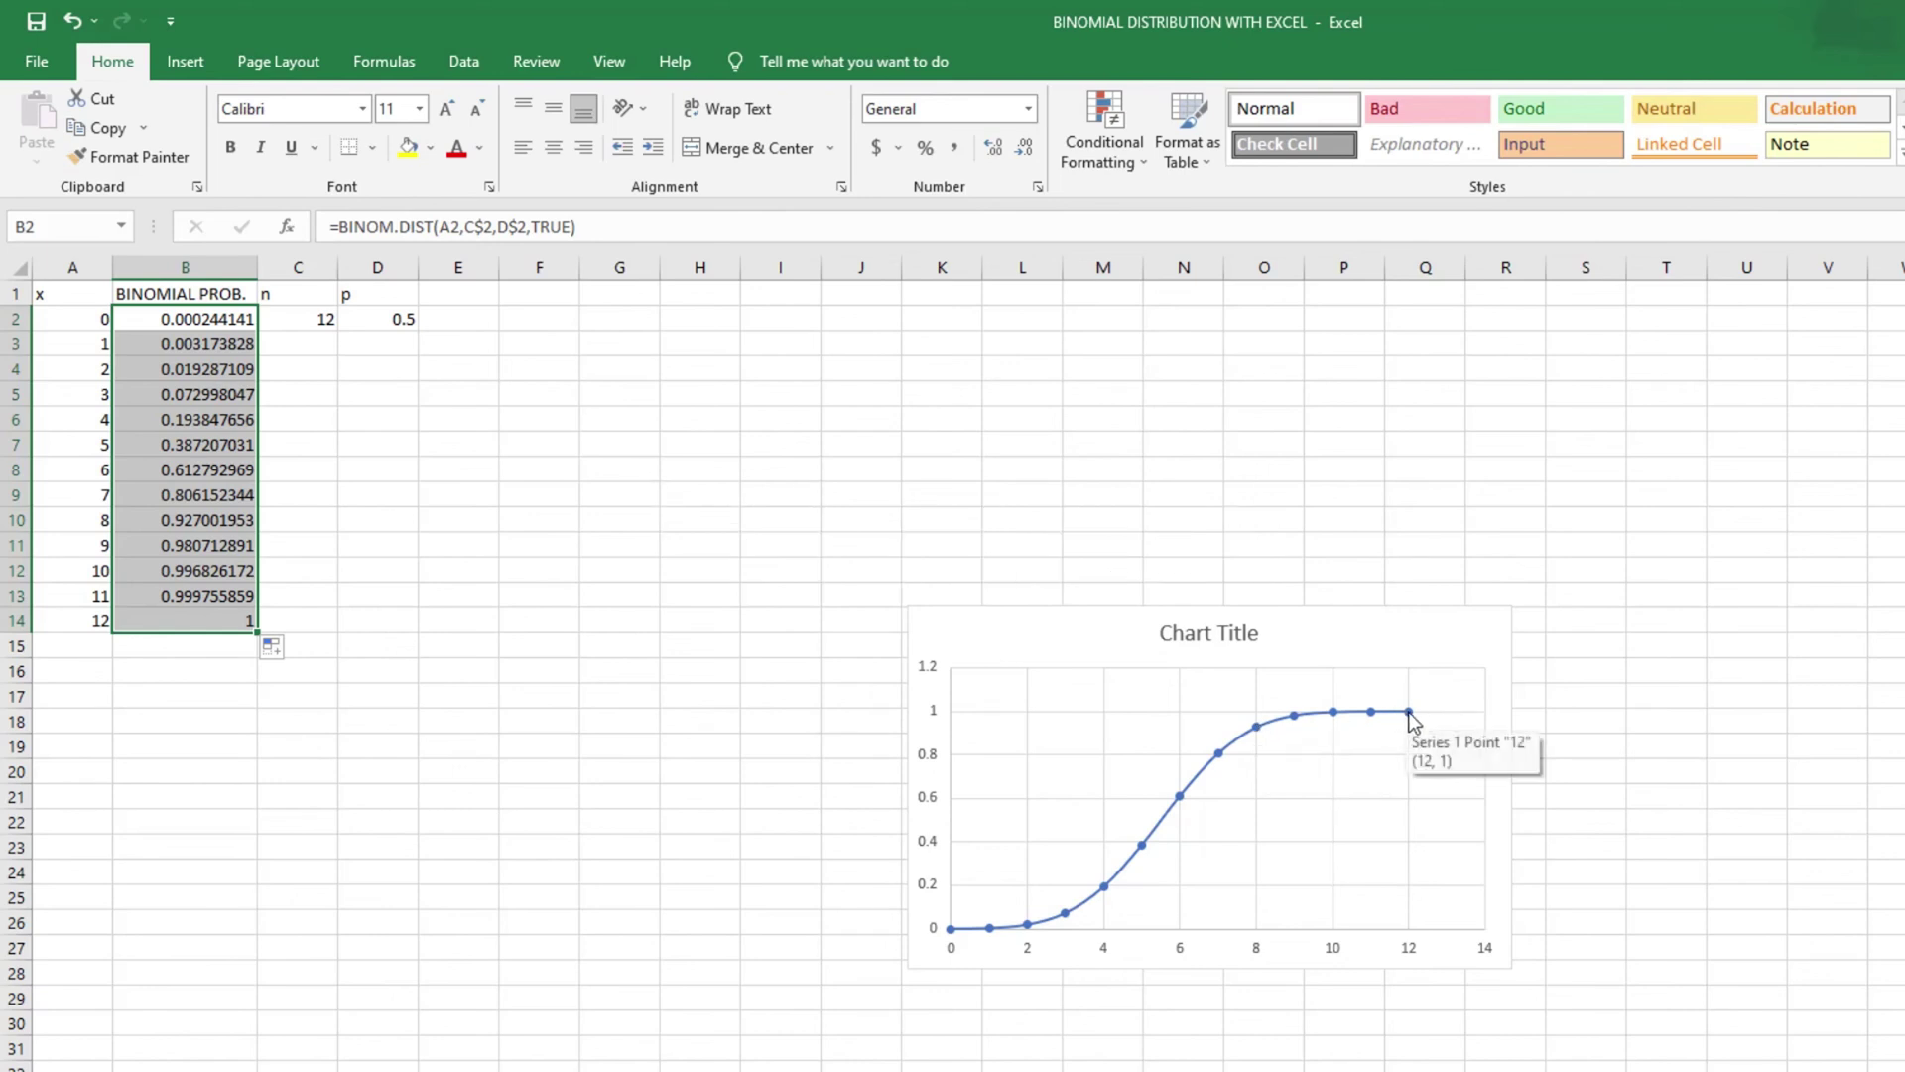